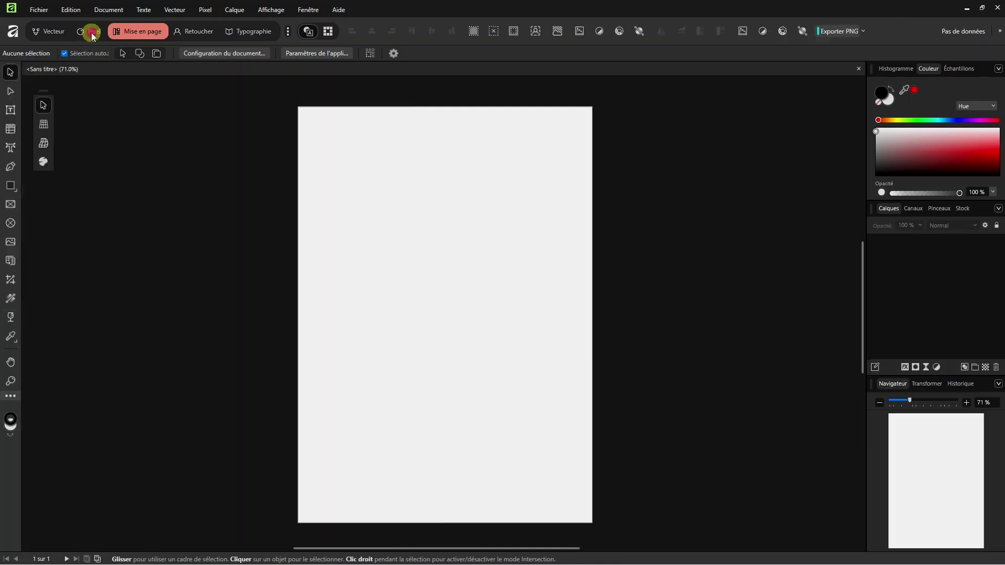
# Set up a new custom studio named TUTOS, cloned from Pixel, and choose its icon colour.
pyautogui.click(289, 32)
pyautogui.click(148, 298)
pyautogui.click(498, 170)
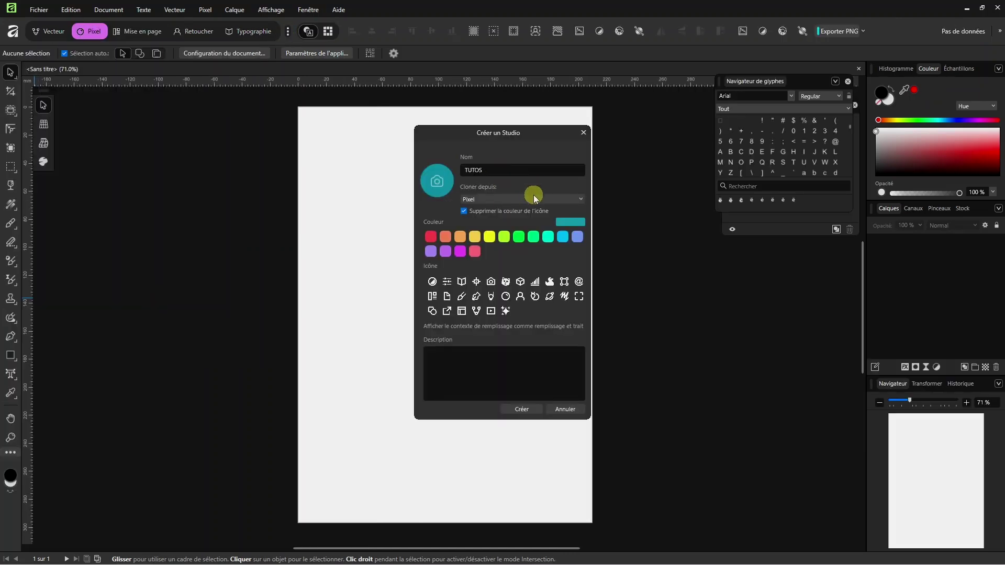
pyautogui.click(440, 181)
pyautogui.click(969, 543)
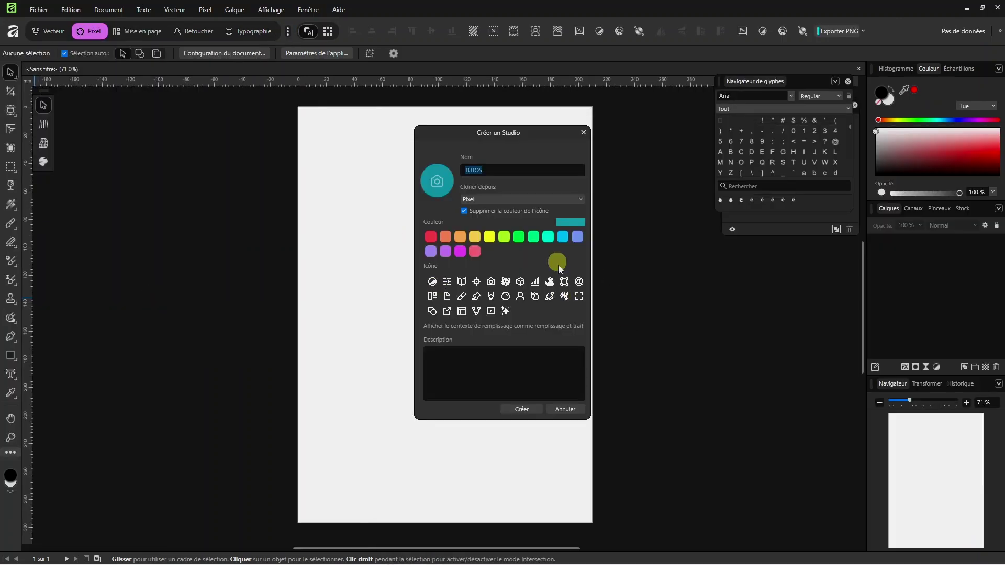
pyautogui.click(520, 233)
pyautogui.click(443, 234)
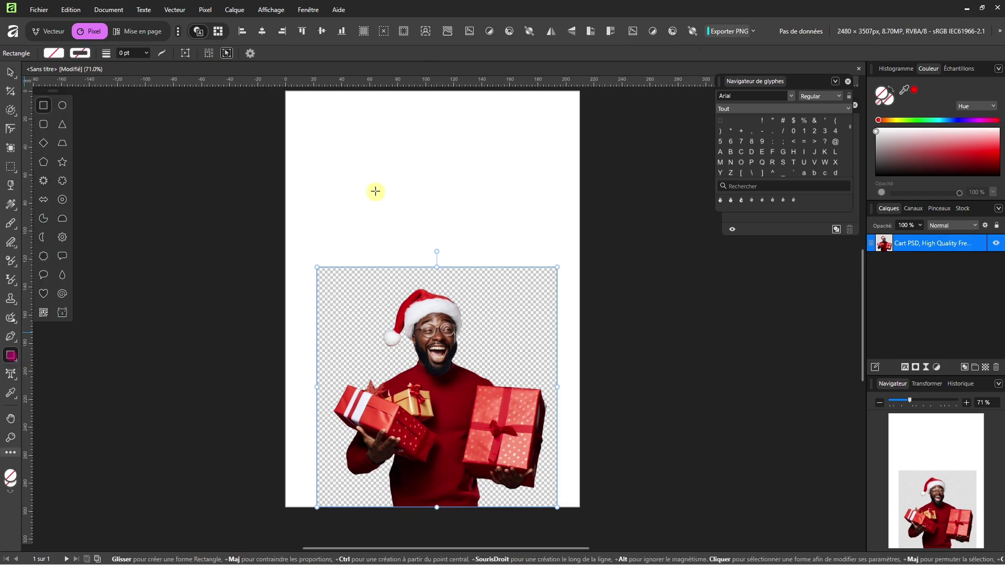
# Draw a rectangle in the empty area above the man's photo and fill it with red.
pyautogui.moveTo(340, 121); pyautogui.dragTo(505, 243)
pyautogui.click(54, 53)
pyautogui.click(148, 139)
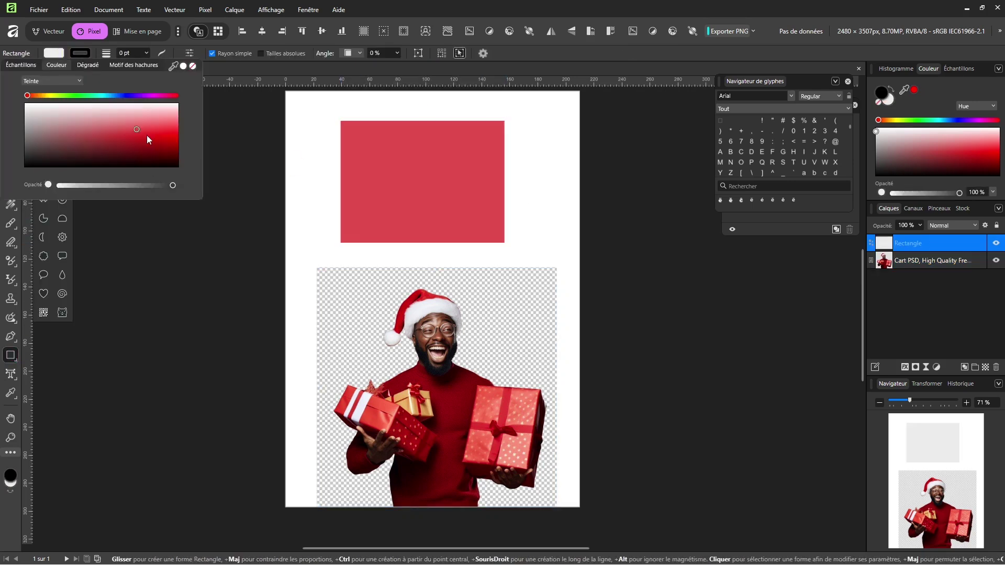
# Adjust the red rectangle's upper-right corner and lower-left corner inwards.
pyautogui.click(10, 129)
pyautogui.moveTo(504, 121)
pyautogui.mouseDown()
pyautogui.moveTo(426, 168)
pyautogui.moveTo(461, 149)
pyautogui.mouseUp()
pyautogui.click(11, 337)
pyautogui.moveTo(341, 243)
pyautogui.mouseDown()
pyautogui.moveTo(428, 187)
pyautogui.moveTo(347, 234)
pyautogui.mouseUp()
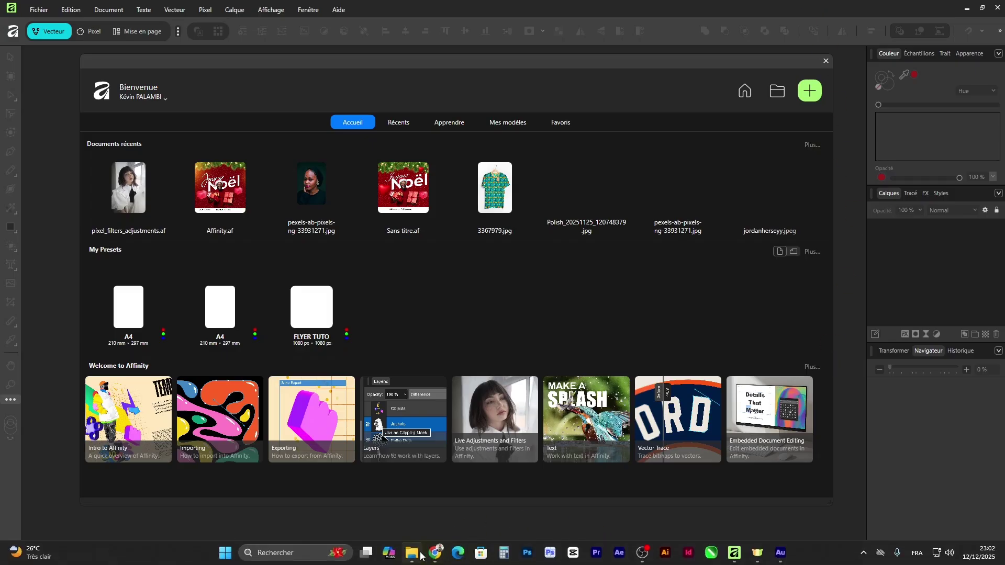
# Switch to Chrome, search Google for "affinity designer" and follow the official Affinity site's Obtenir Affinity link.
pyautogui.click(435, 553)
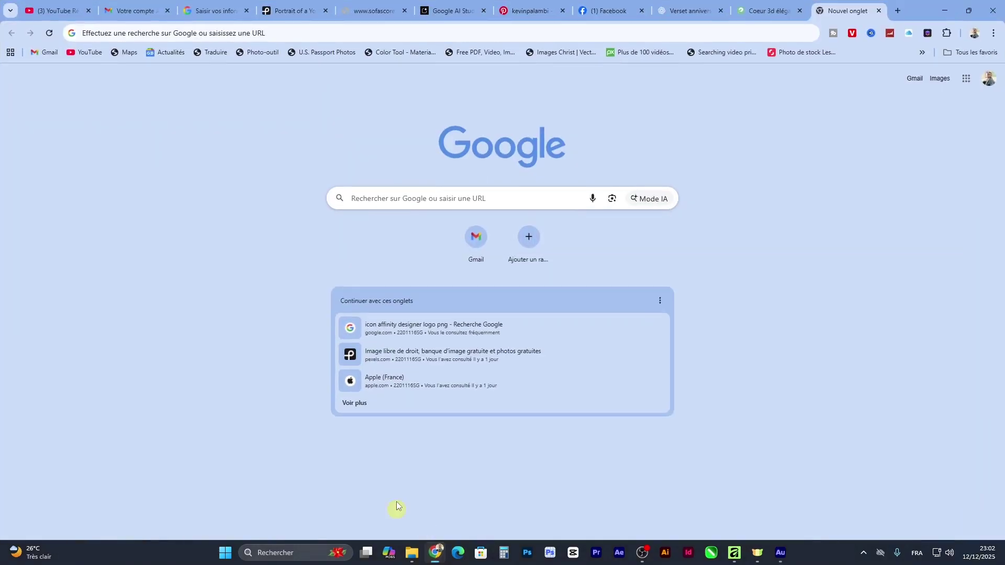
pyautogui.click(404, 200)
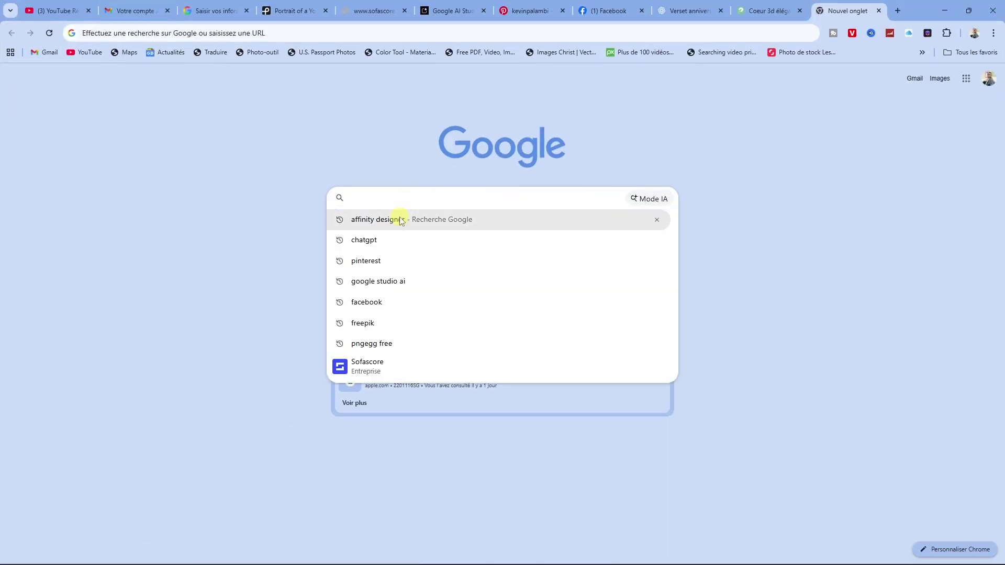
pyautogui.click(400, 219)
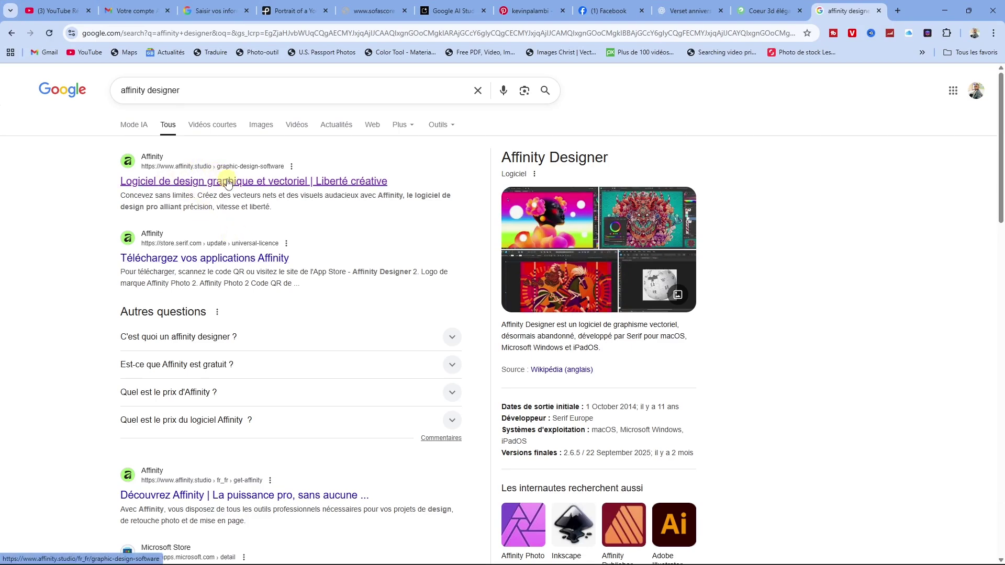
pyautogui.click(225, 180)
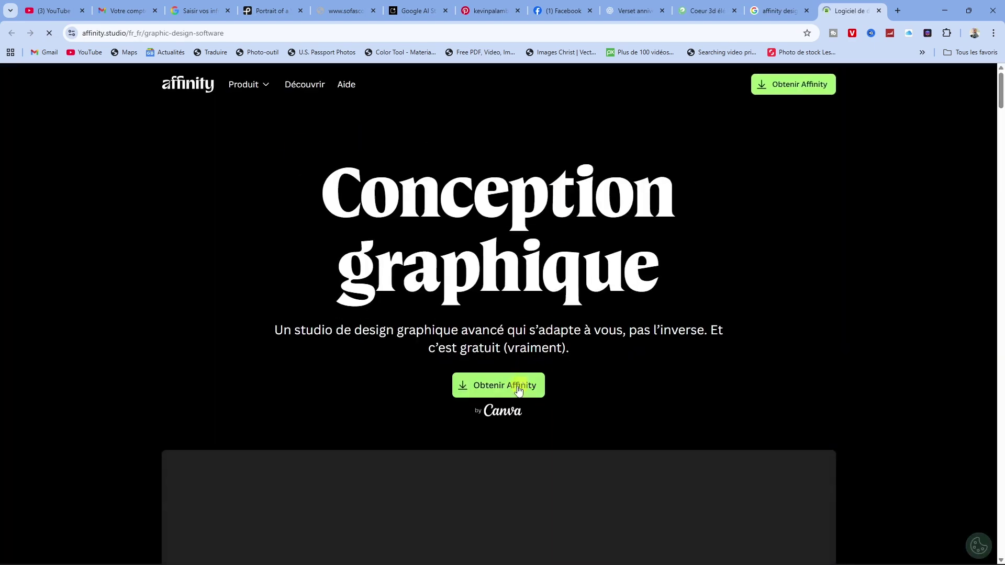
pyautogui.click(508, 387)
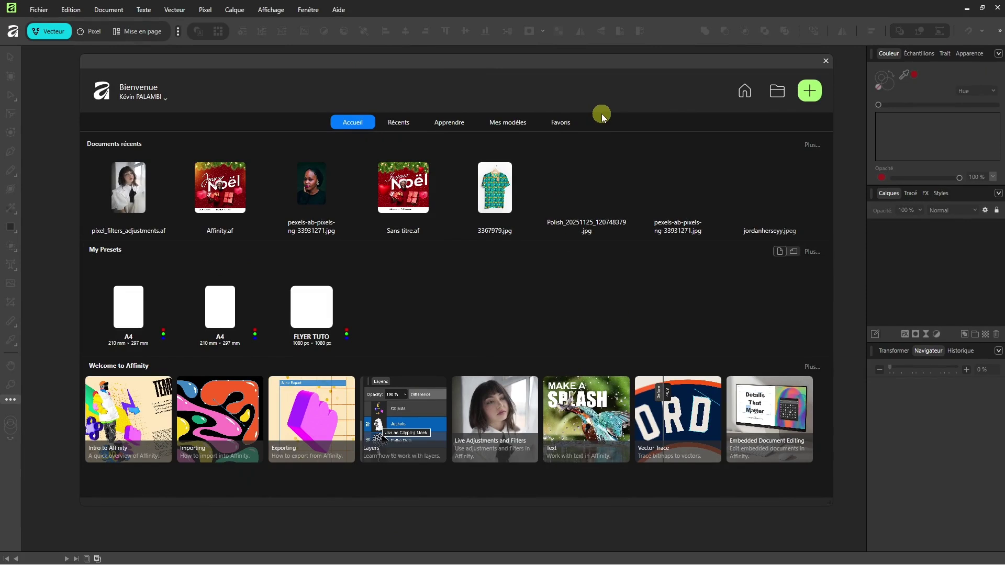
# Create a new portrait A4 document, 210 × 297 mm at 300 PPP, from the second saved A4 preset.
pyautogui.click(812, 93)
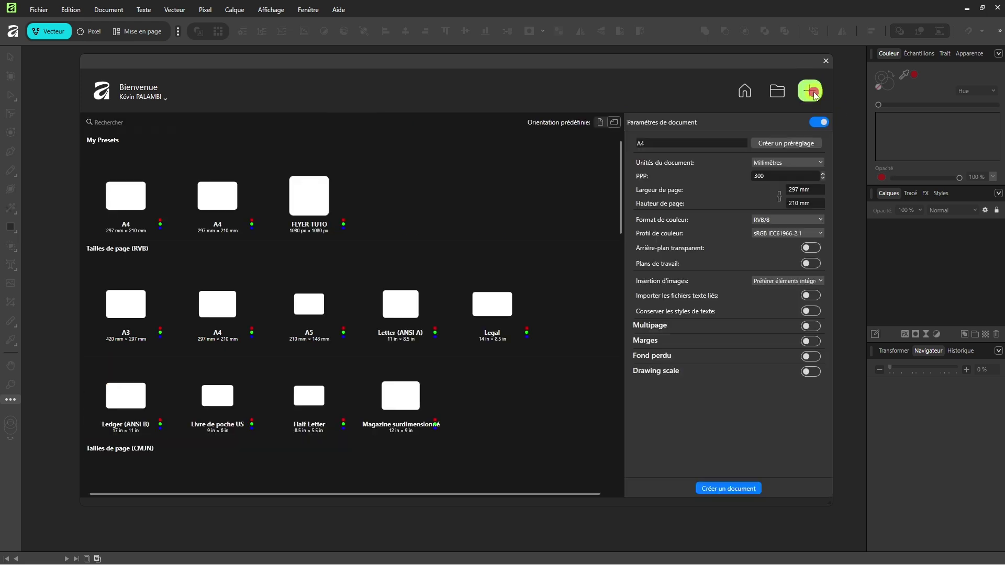
pyautogui.click(669, 143)
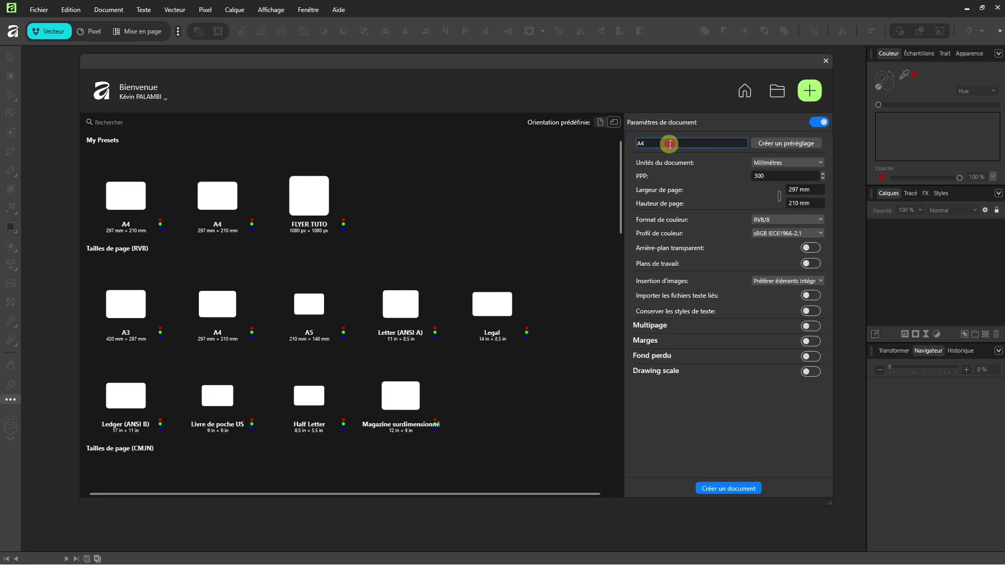
pyautogui.doubleClick(670, 143)
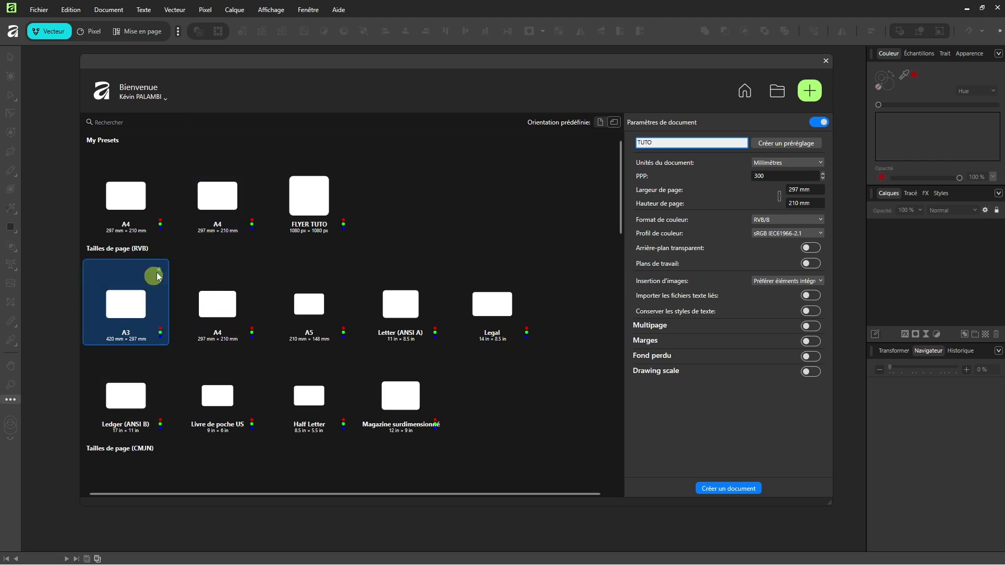
pyautogui.click(218, 206)
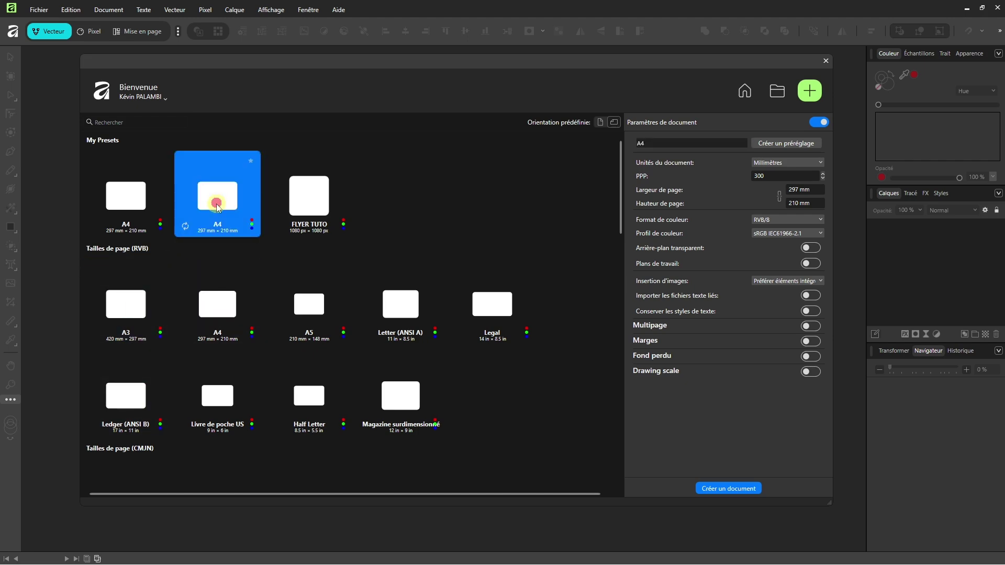
pyautogui.click(600, 122)
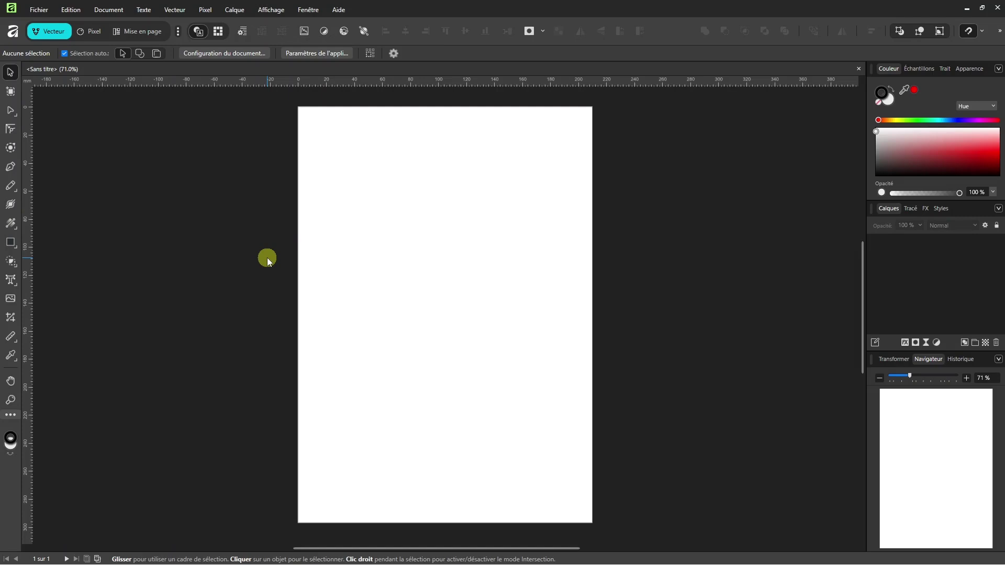
# Switch between the Pixel, Vecteur and Mise en page studios to compare their workspaces.
pyautogui.click(88, 31)
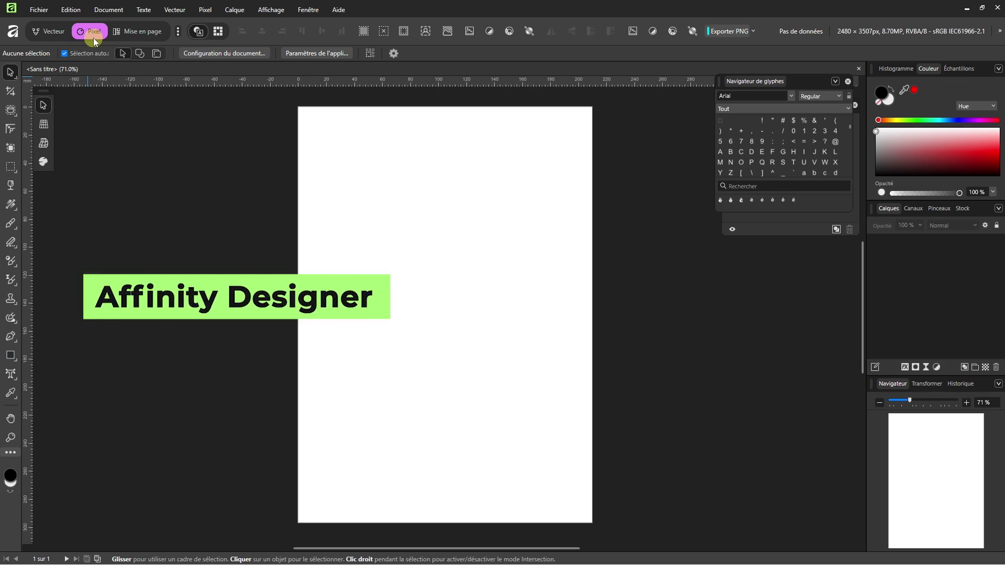
pyautogui.click(53, 32)
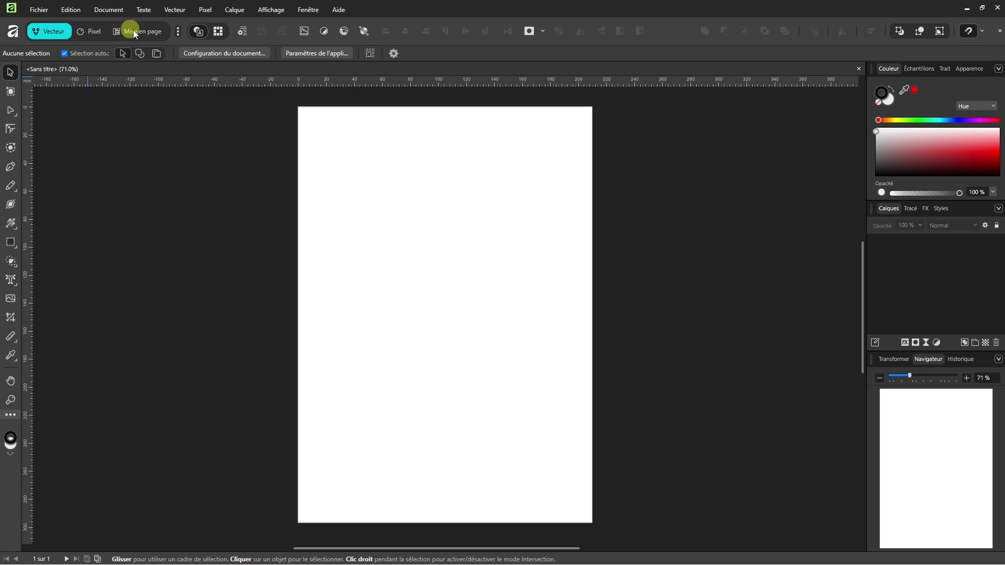
pyautogui.click(147, 31)
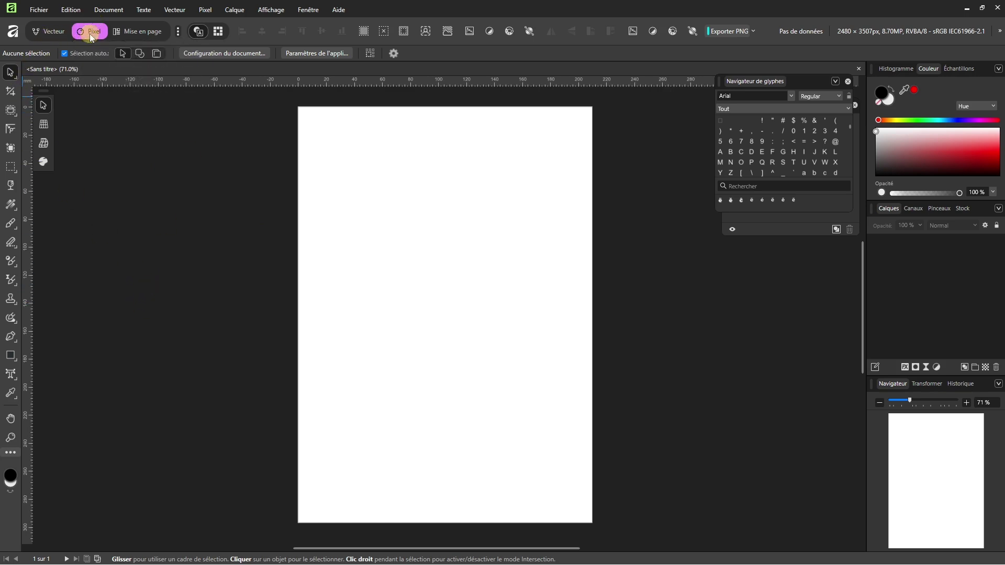
pyautogui.click(48, 32)
# Open the application settings and view the Apprentissage automatique category.
pyautogui.click(73, 10)
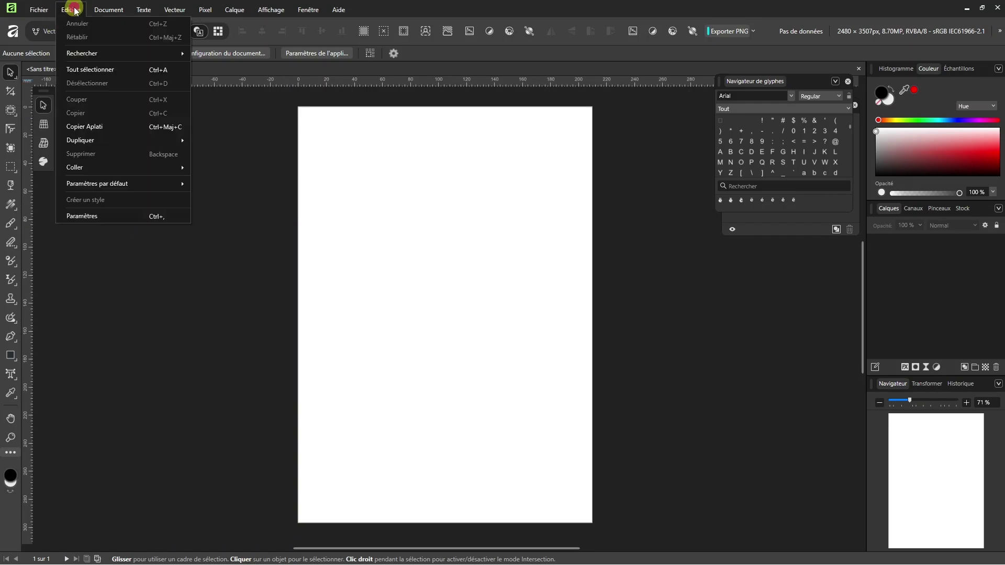
pyautogui.click(89, 214)
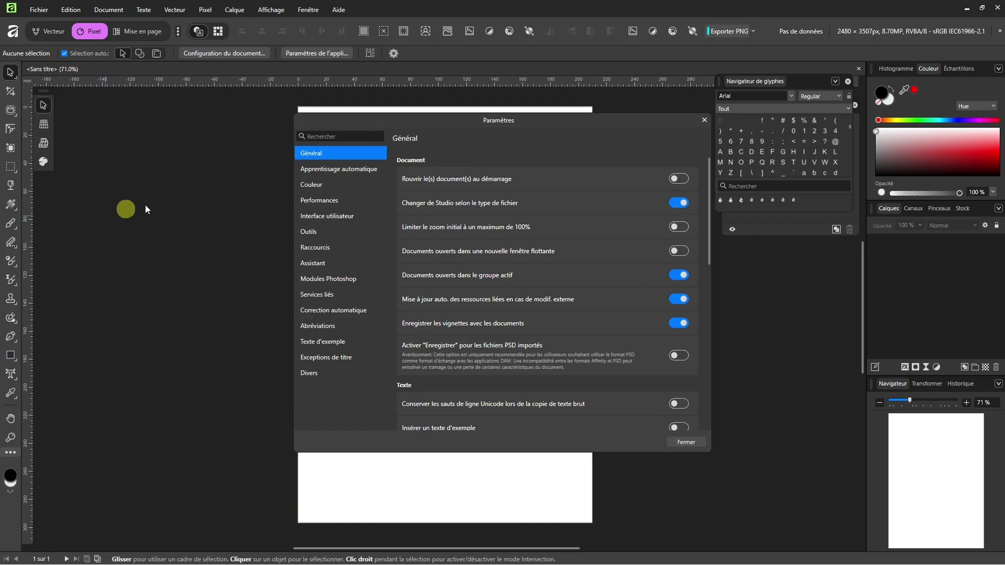
pyautogui.click(330, 170)
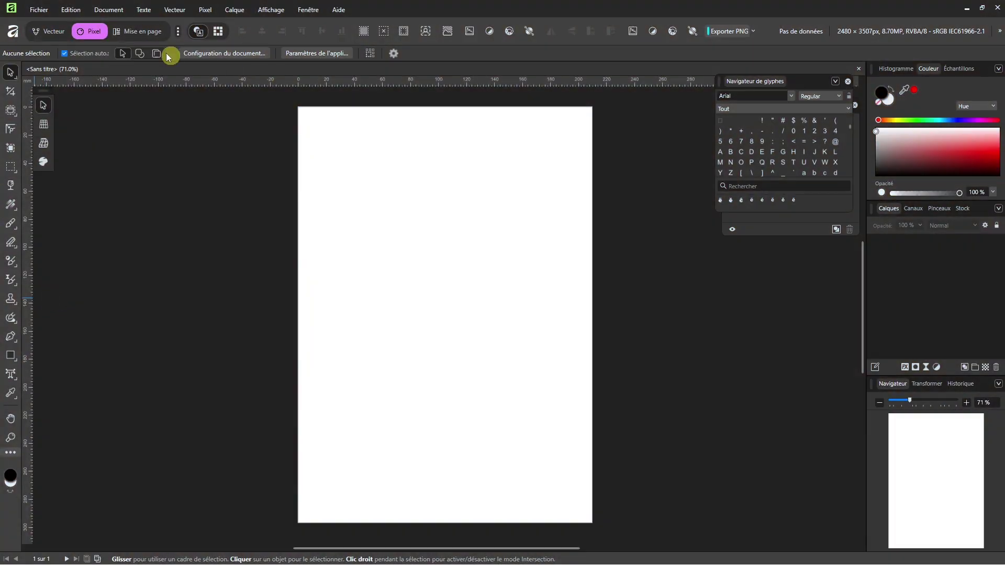
pyautogui.click(38, 6)
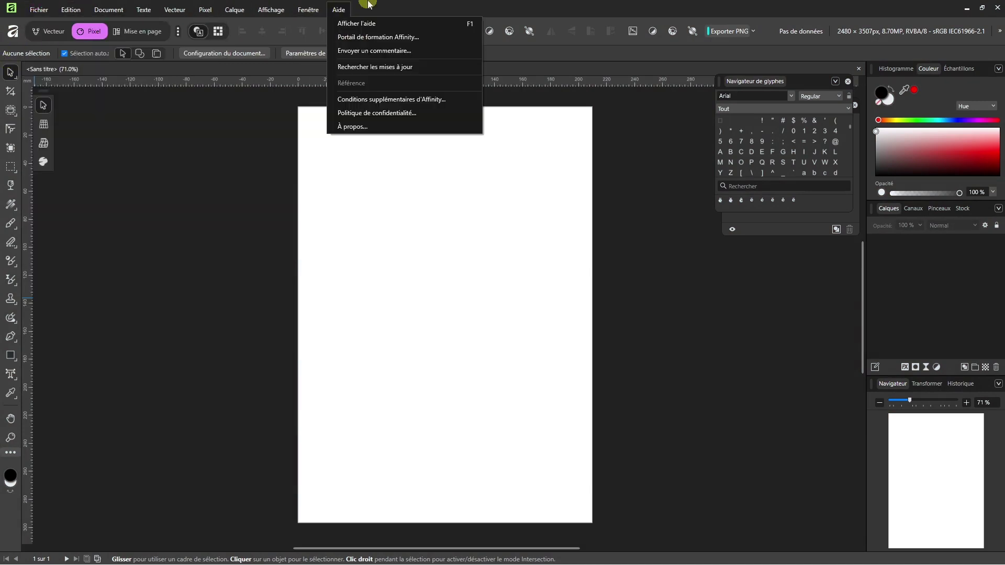
pyautogui.moveTo(143, 9)
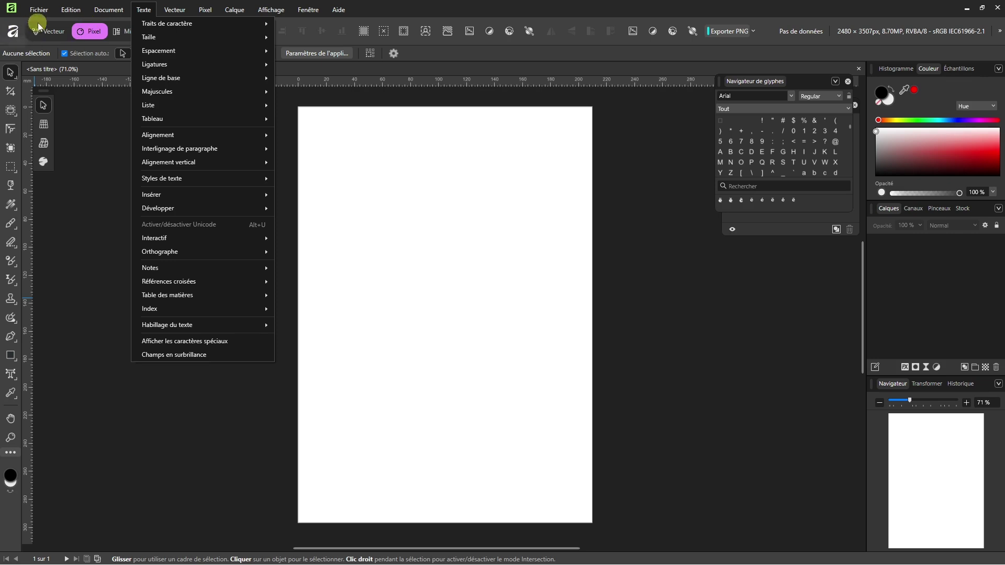
# Look at the Pixel and Vecteur studios, and switch to the Mise en page studio.
pyautogui.click(92, 33)
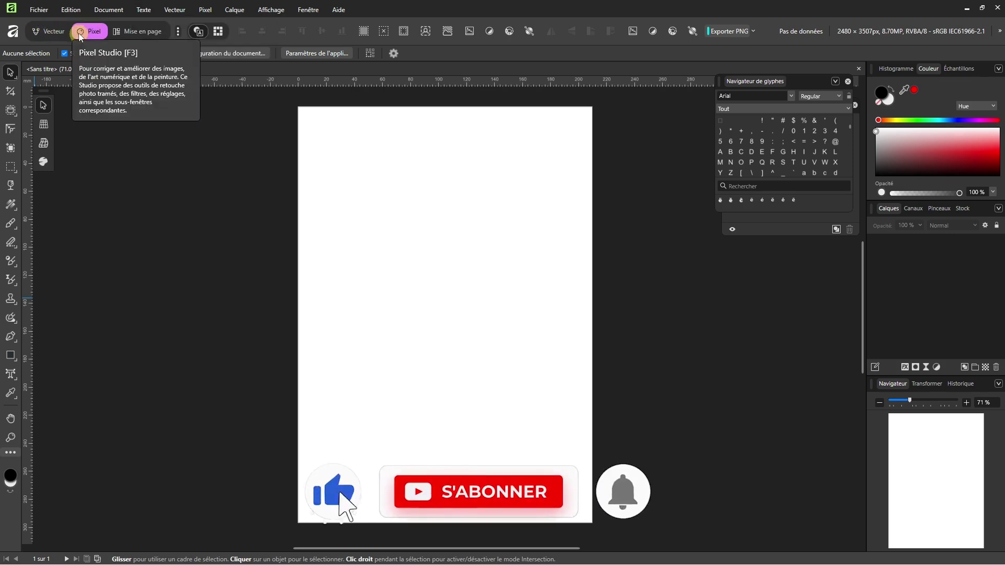
pyautogui.click(50, 32)
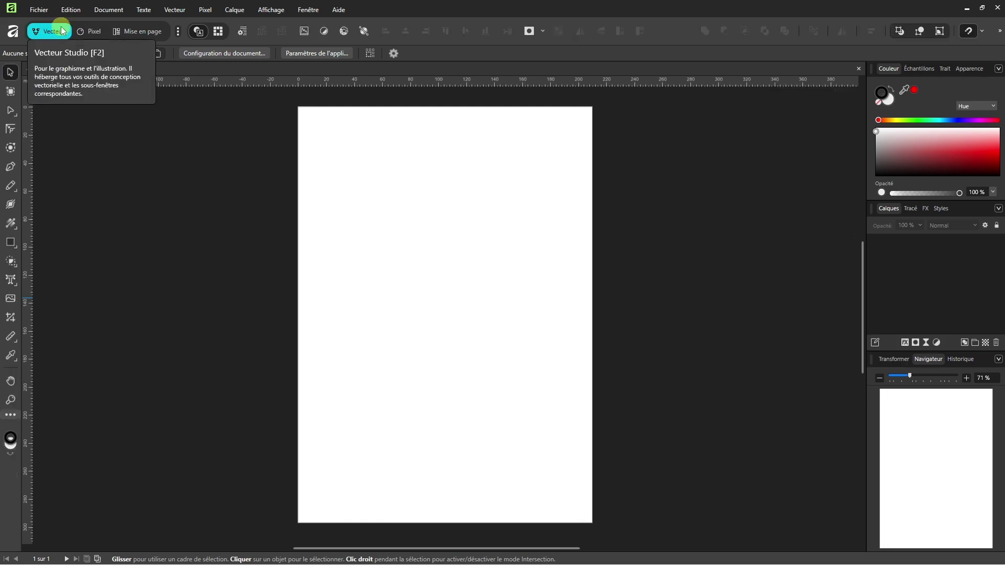
pyautogui.click(149, 31)
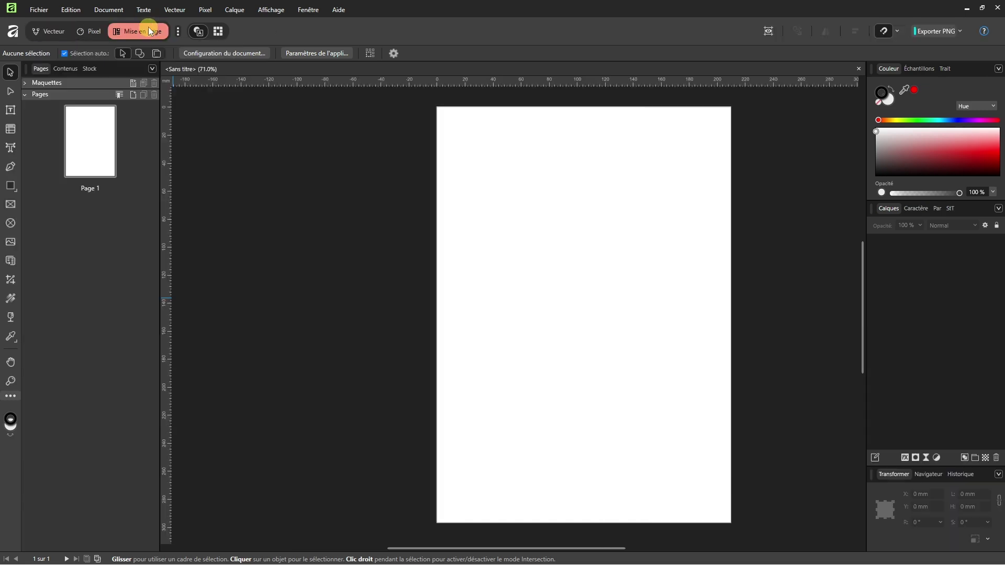
# Disable the Mise en page and Vecteur studios, leaving only Pixel enabled.
pyautogui.click(178, 32)
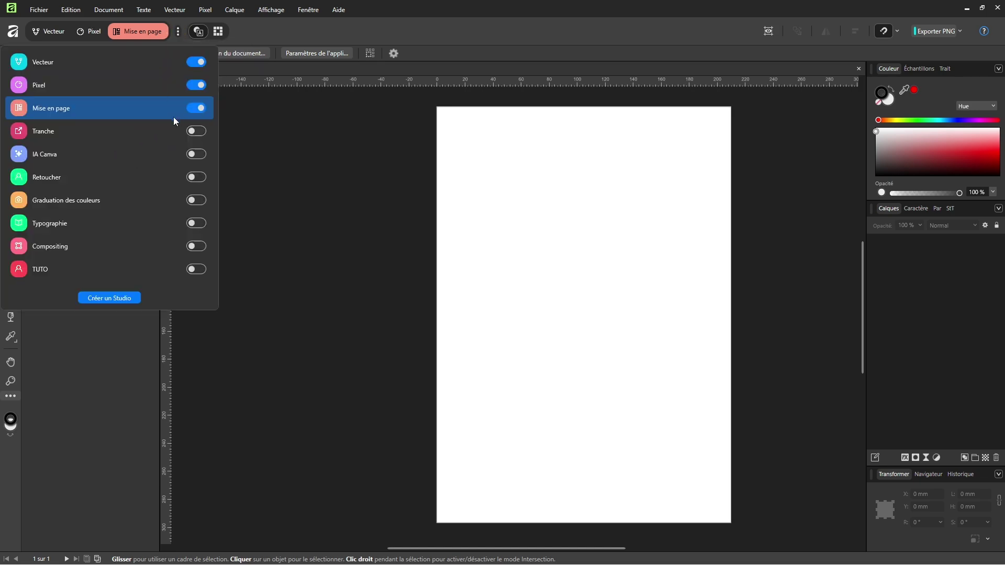
pyautogui.click(198, 108)
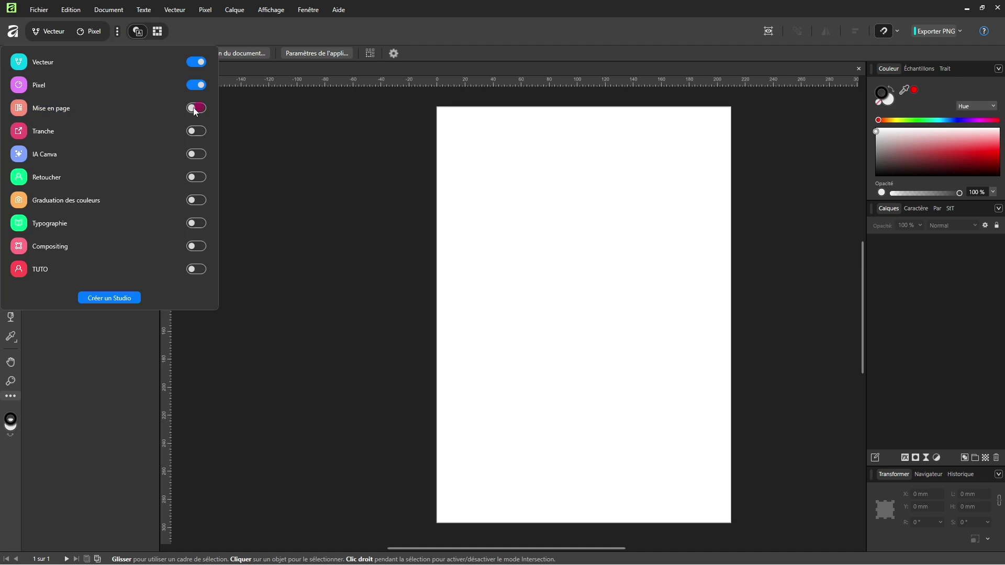
pyautogui.click(198, 63)
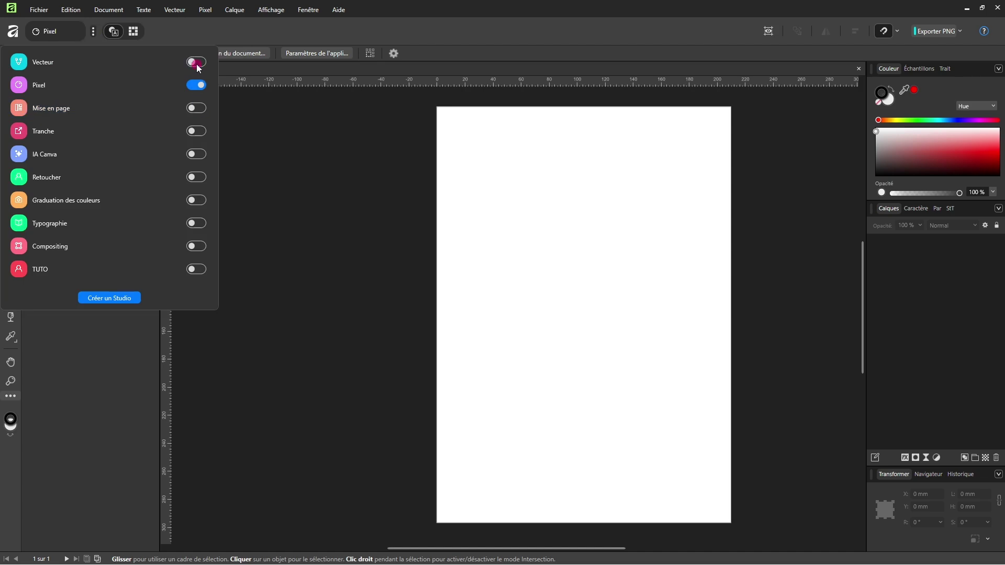
pyautogui.click(49, 30)
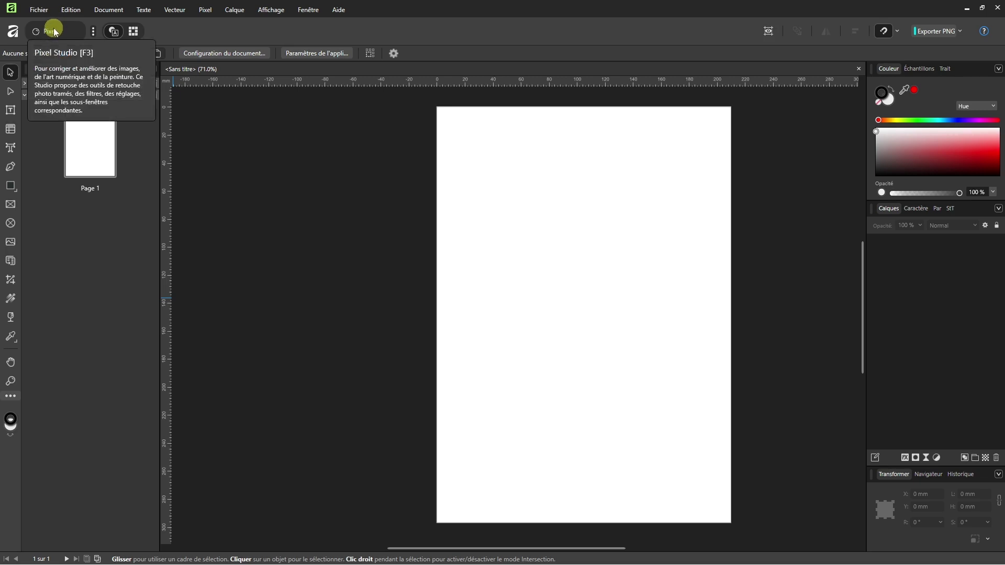
# Enable the Vecteur, Mise en page, Typographie and Retoucher studios in the list of available studios.
pyautogui.click(93, 31)
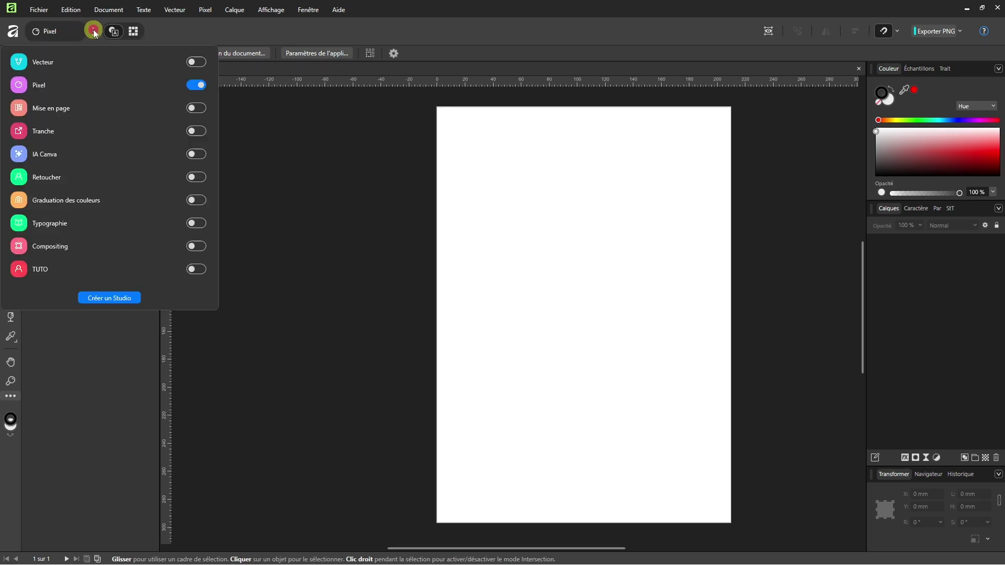
pyautogui.click(193, 62)
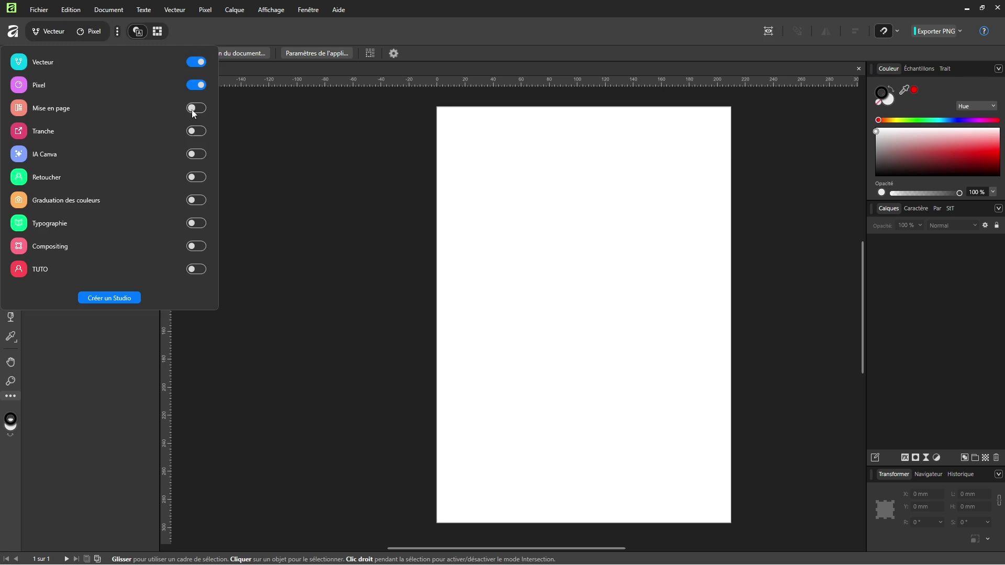
pyautogui.click(193, 110)
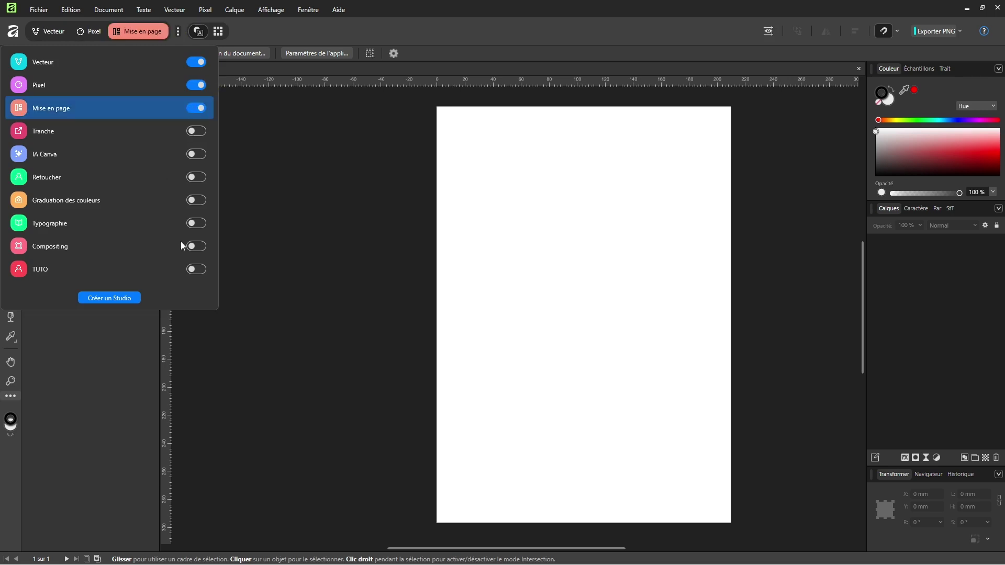
pyautogui.click(194, 223)
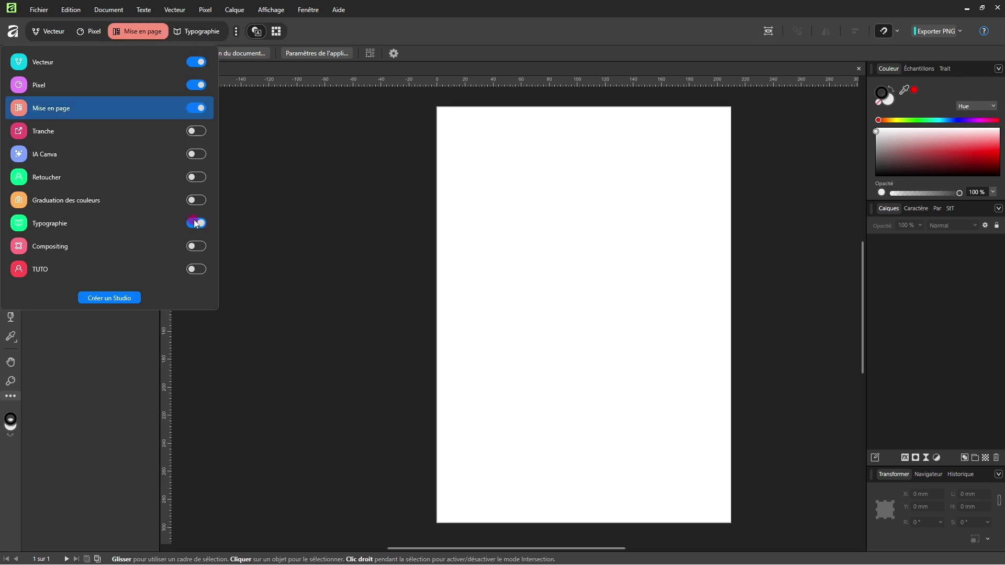
pyautogui.click(193, 177)
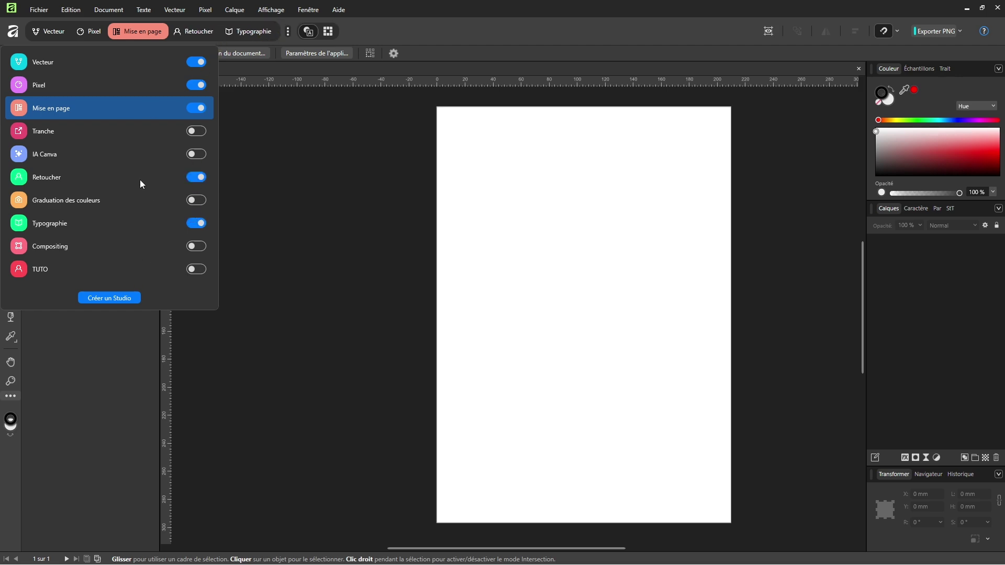
# Switch to the Pixel studio and start creating a new studio named TUTOS, cloned from Pixel.
pyautogui.click(93, 33)
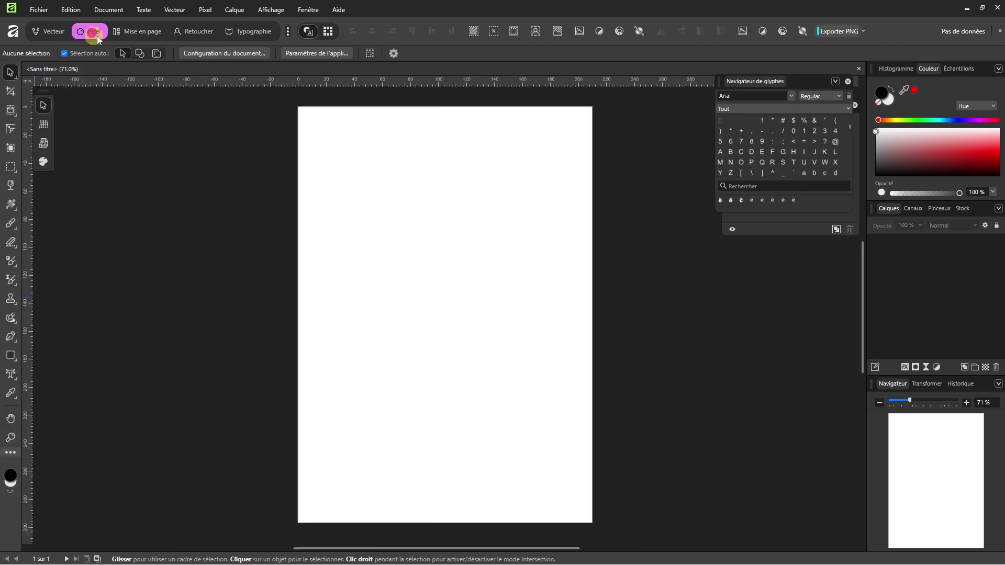
pyautogui.click(290, 32)
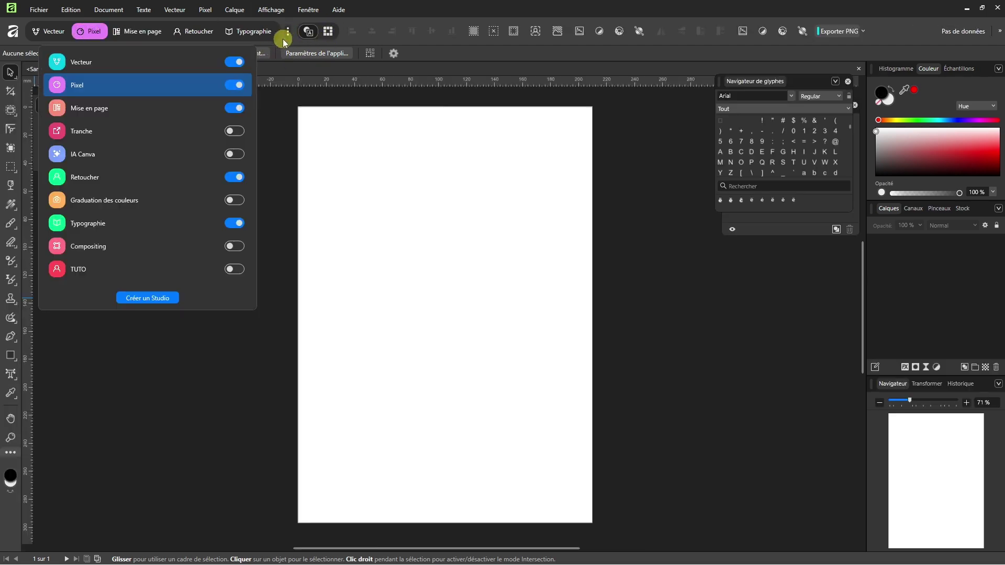
pyautogui.click(153, 298)
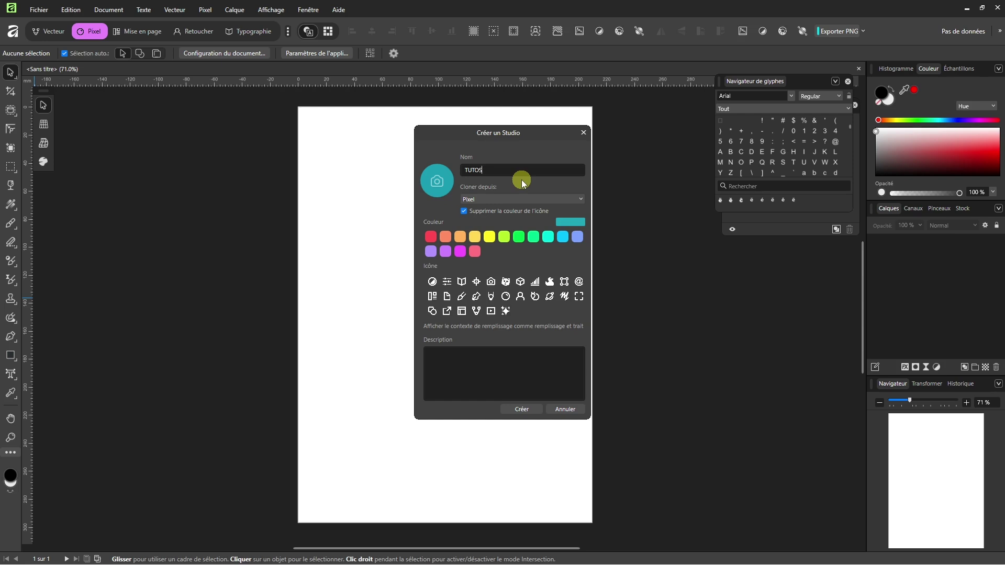
pyautogui.click(437, 183)
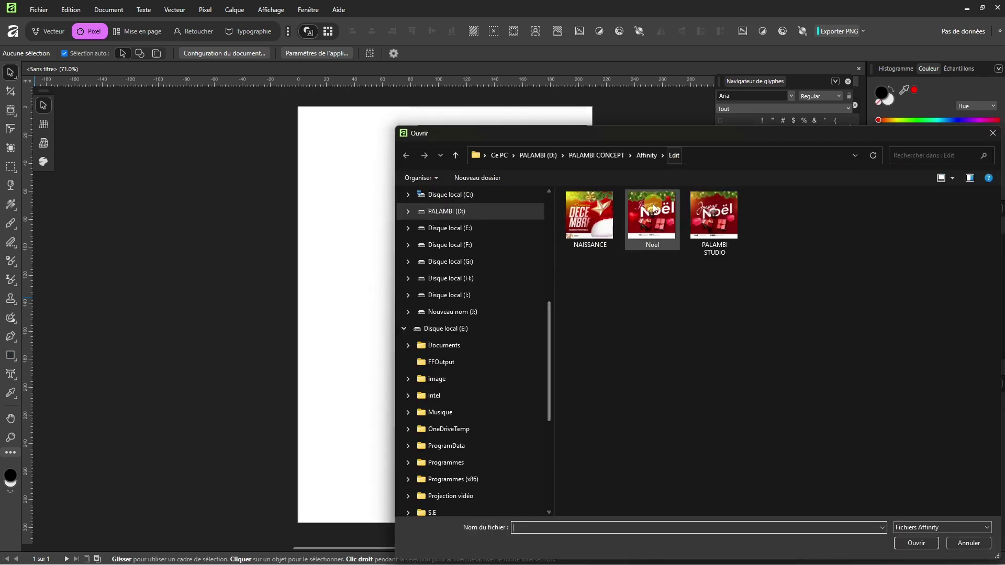
pyautogui.click(968, 542)
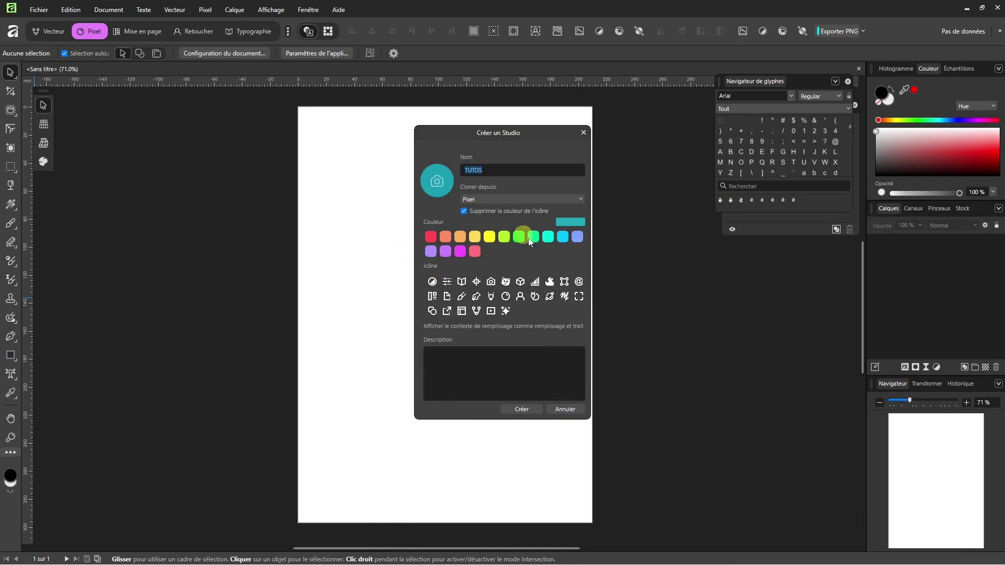
# Give the TUTOS studio the person icon, the red colour and a description, and create it.
pyautogui.click(520, 296)
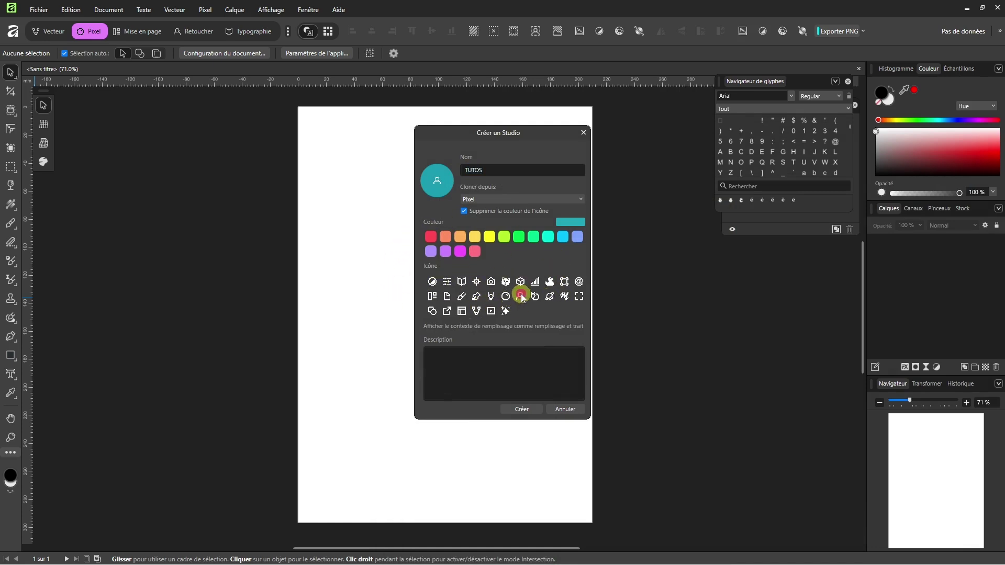
pyautogui.click(521, 236)
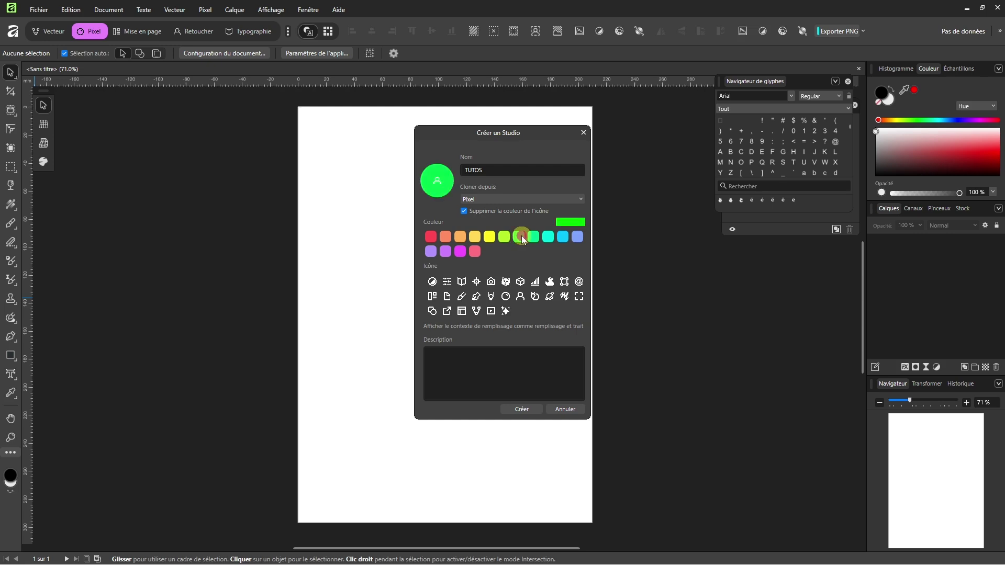
pyautogui.click(431, 234)
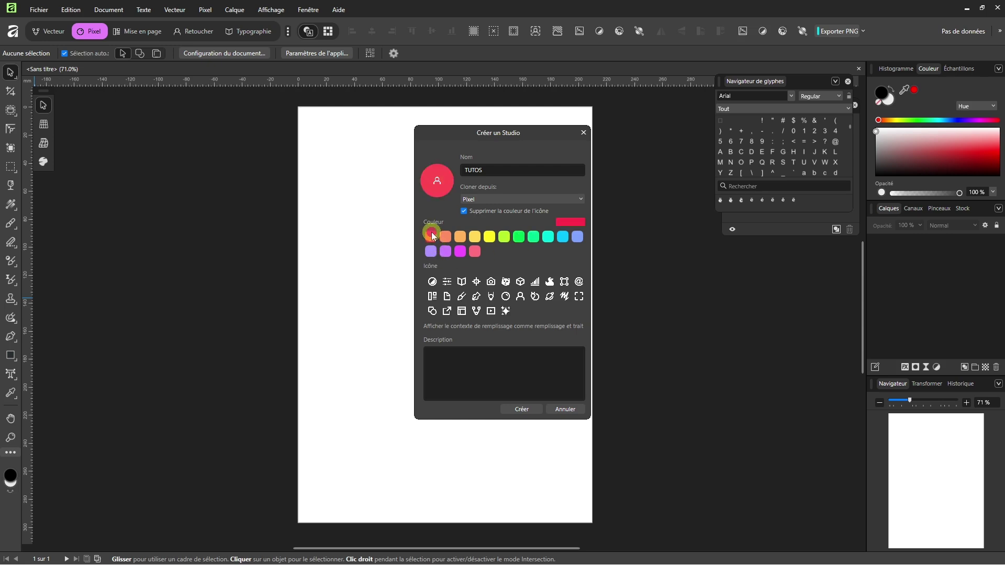
pyautogui.click(445, 360)
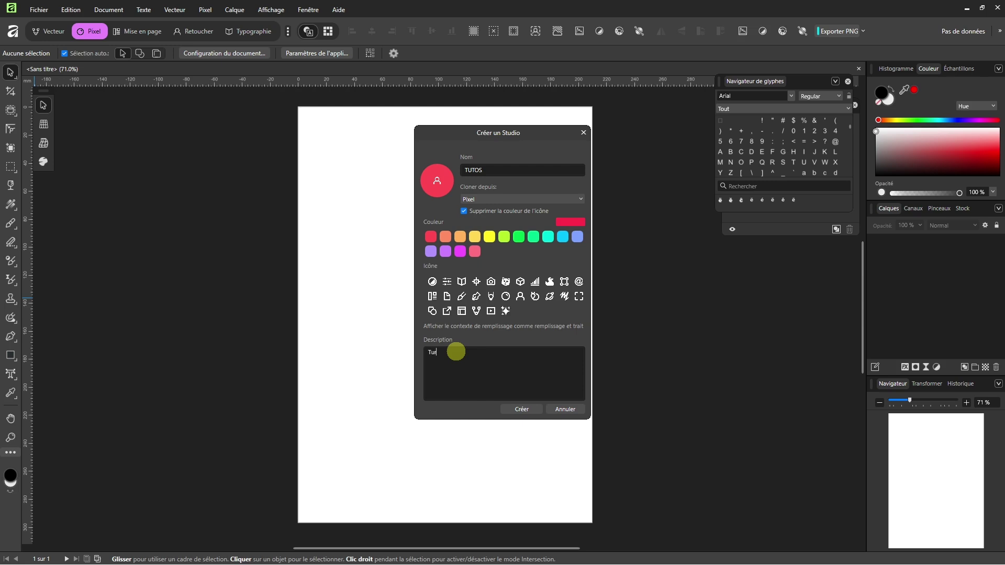
pyautogui.click(524, 410)
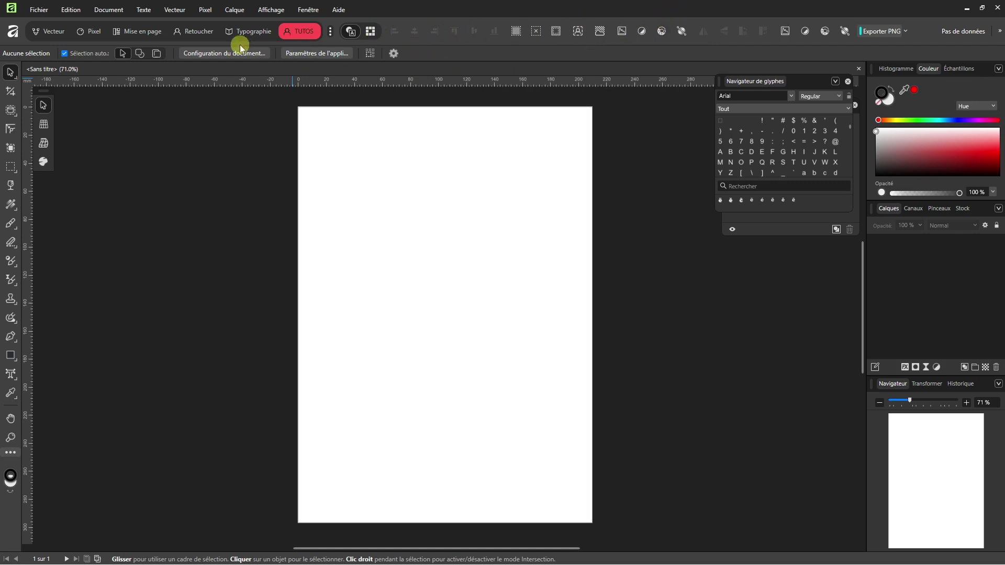
# Customise the TUTOS studio's toolbar by adding the Mode Vue avancée group before the selection commands.
pyautogui.rightClick(441, 27)
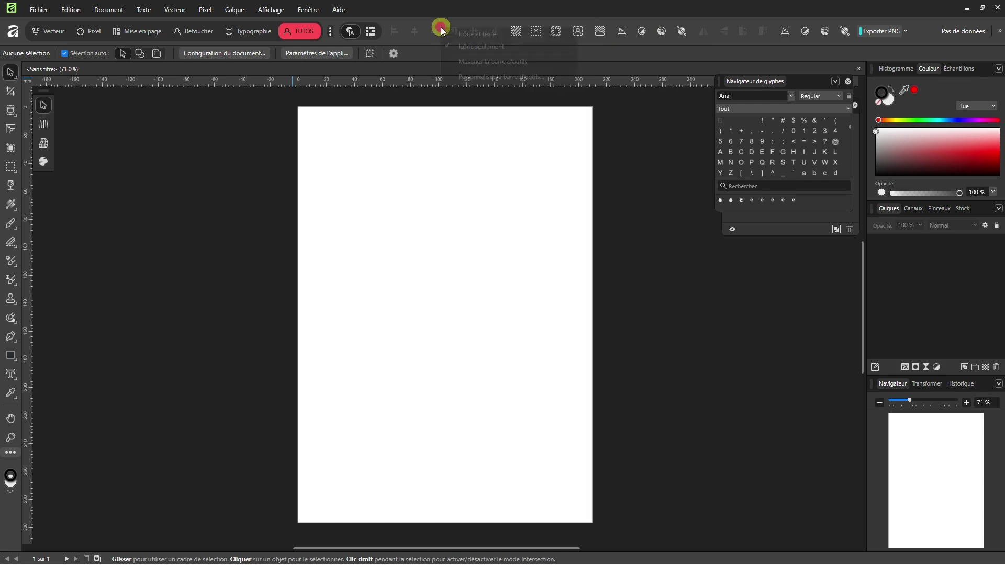
pyautogui.click(516, 76)
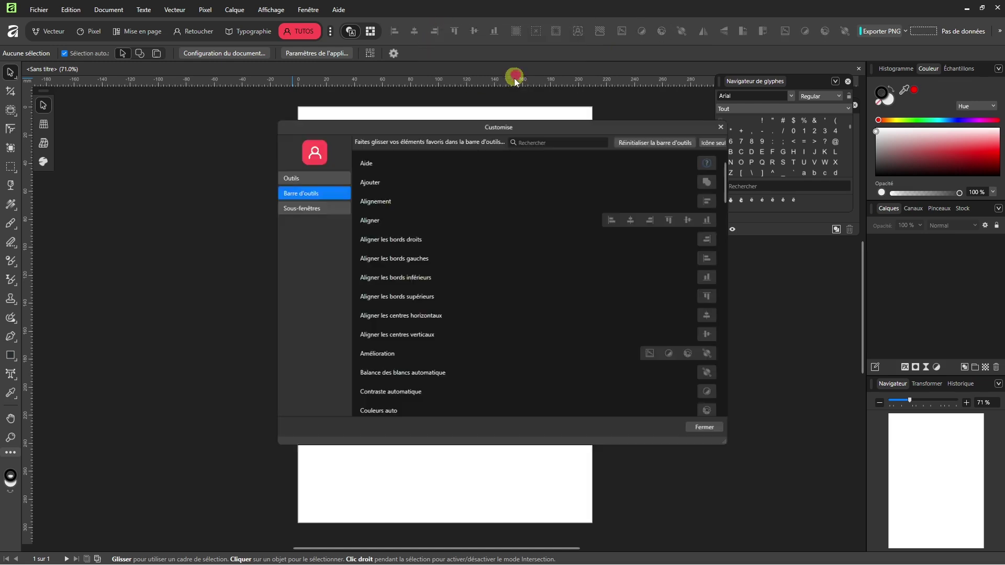
pyautogui.scroll(-3, 399, 279)
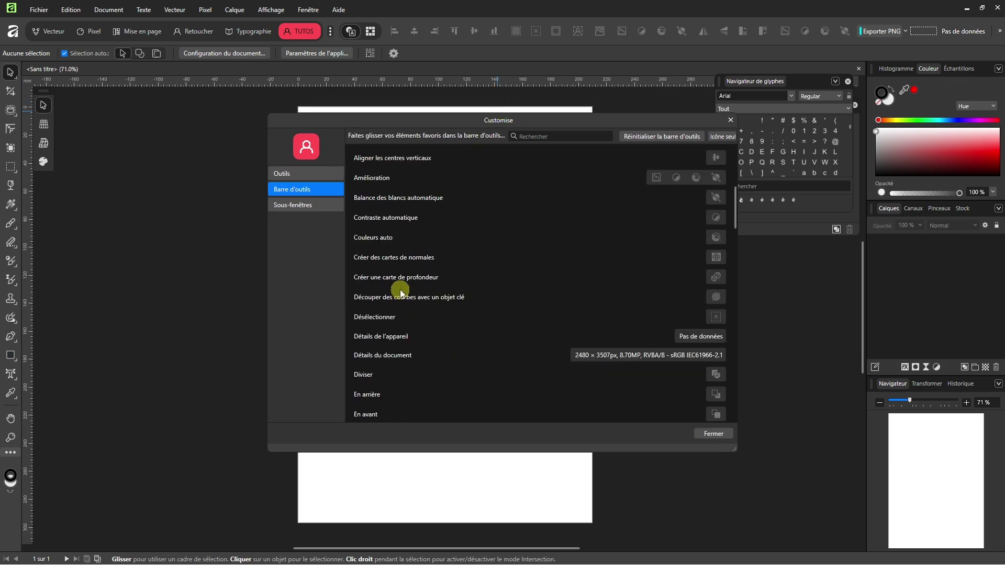
pyautogui.scroll(-4, 450, 268)
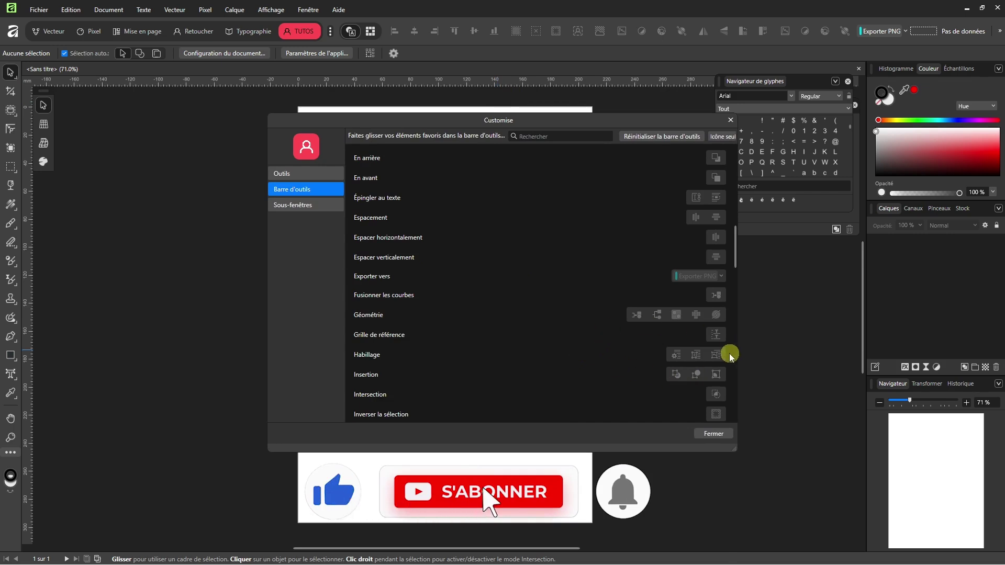
pyautogui.scroll(-2, 717, 351)
pyautogui.scroll(-1, 708, 377)
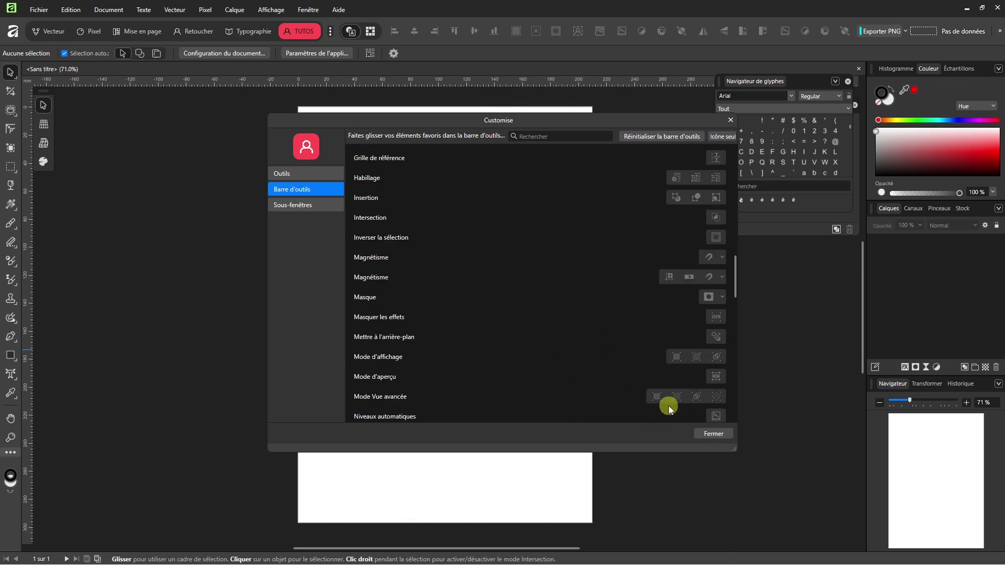
pyautogui.moveTo(661, 402); pyautogui.dragTo(541, 32)
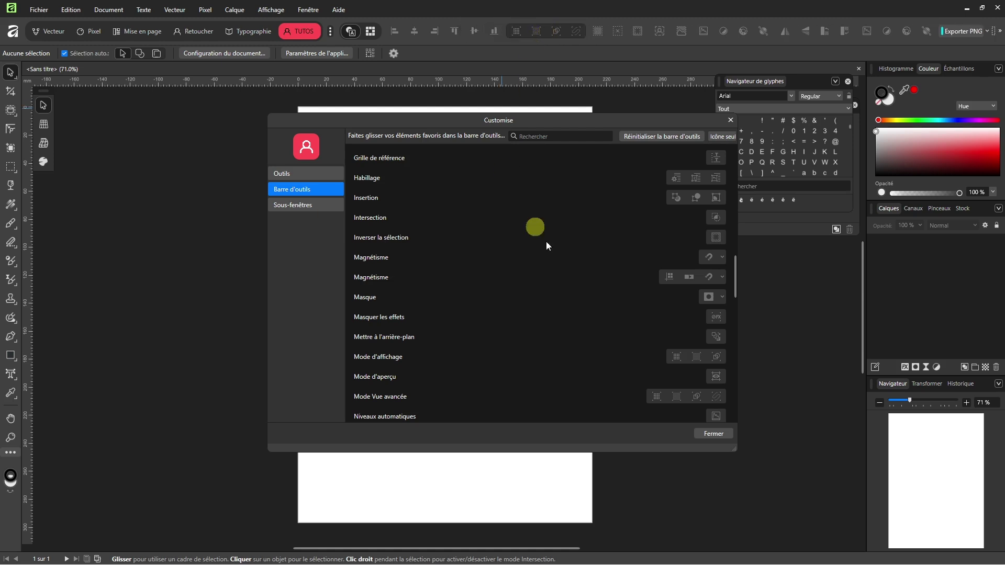
# Add the four-command Organiser group to the TUTOS toolbar and compare it with the Pixel studio's toolbar.
pyautogui.scroll(-2, 707, 363)
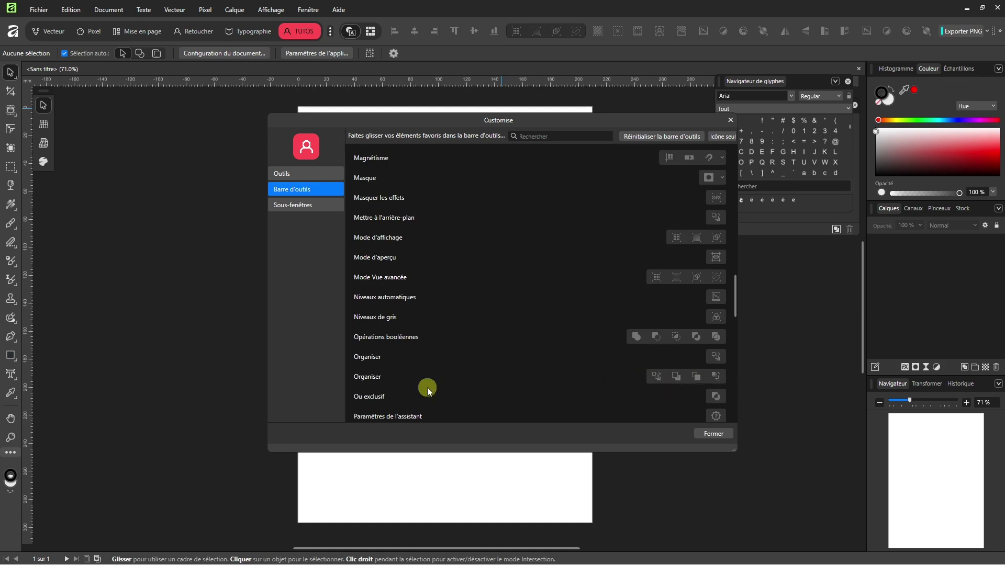
pyautogui.click(682, 376)
pyautogui.moveTo(681, 376); pyautogui.dragTo(622, 31)
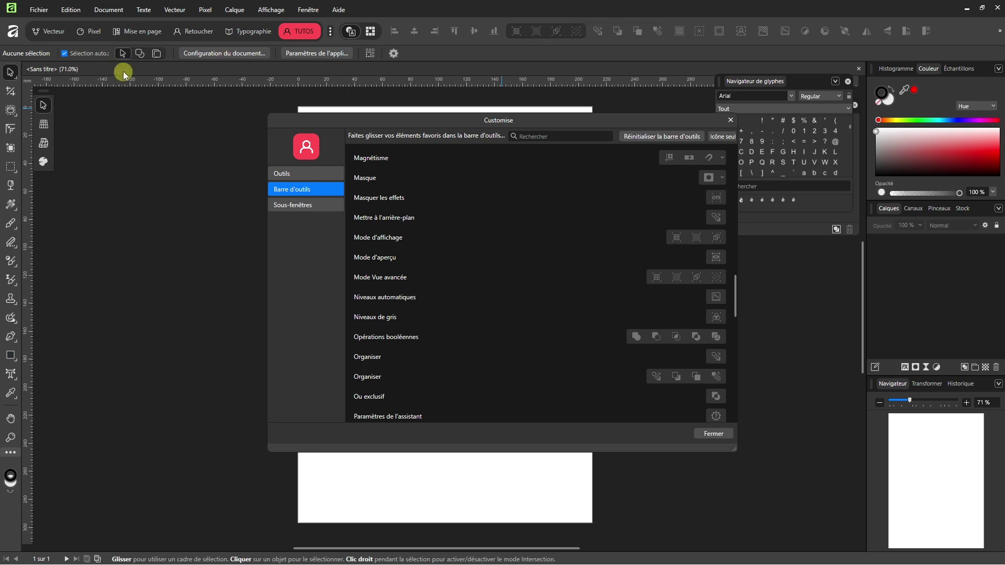
pyautogui.click(85, 33)
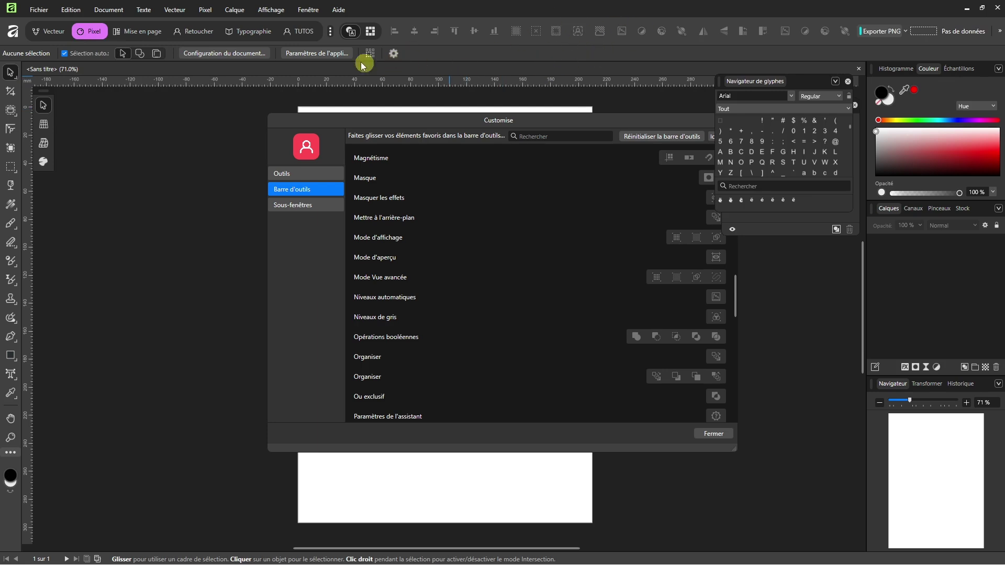
pyautogui.click(304, 32)
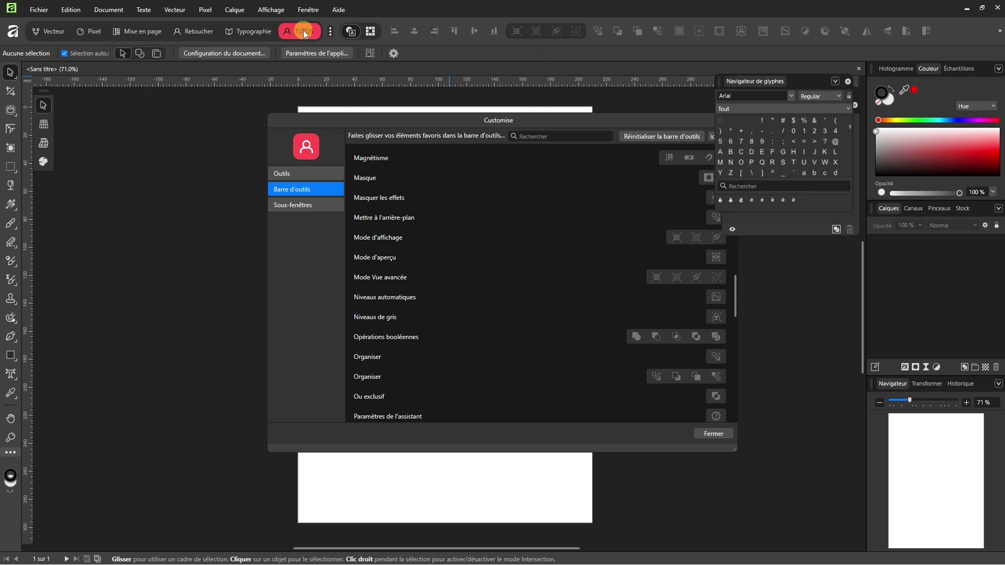
# Disable the TUTOS studio in the list of available studios and view its modify, import, export and delete options.
pyautogui.click(330, 31)
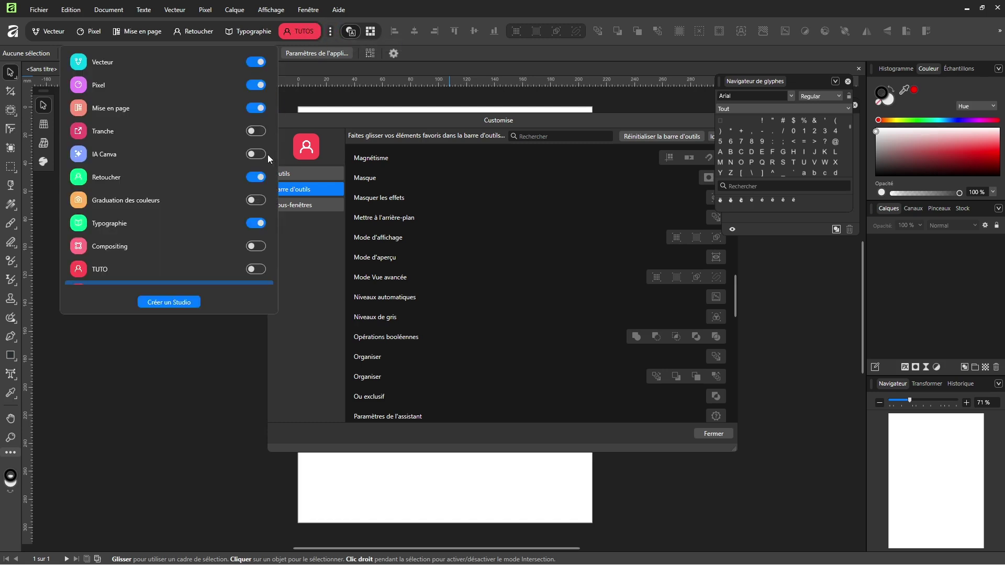
pyautogui.scroll(-1, 241, 235)
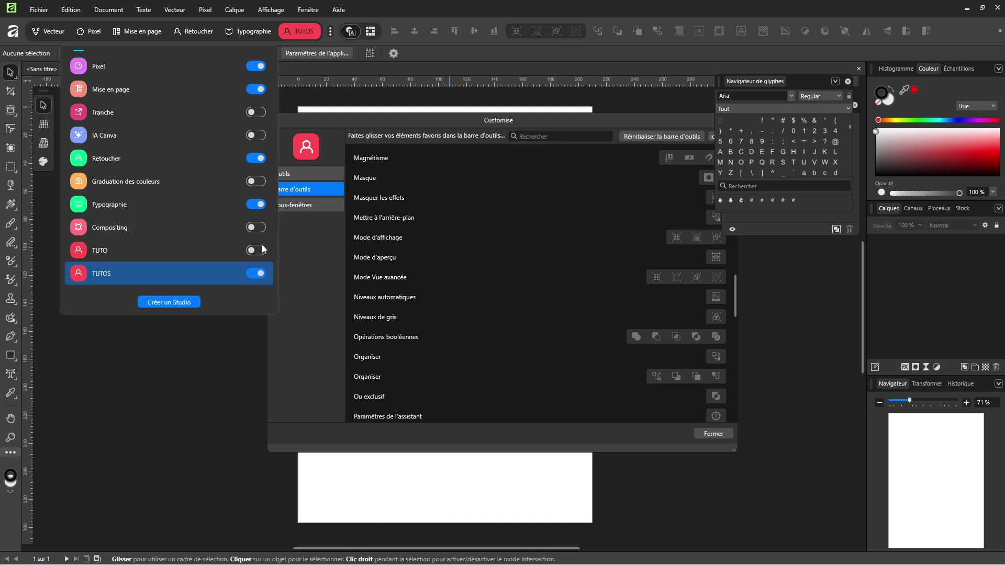
pyautogui.click(256, 273)
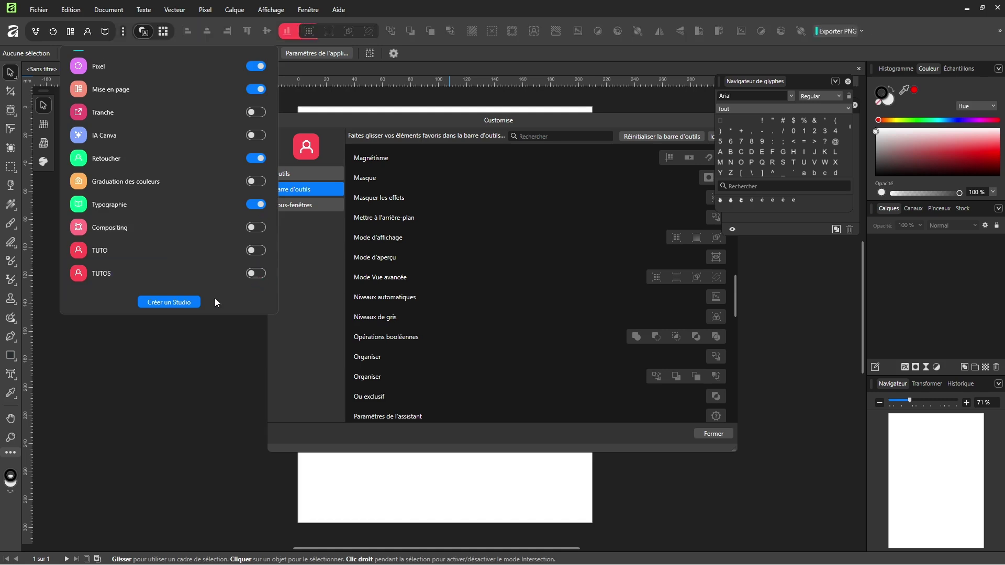
pyautogui.rightClick(151, 269)
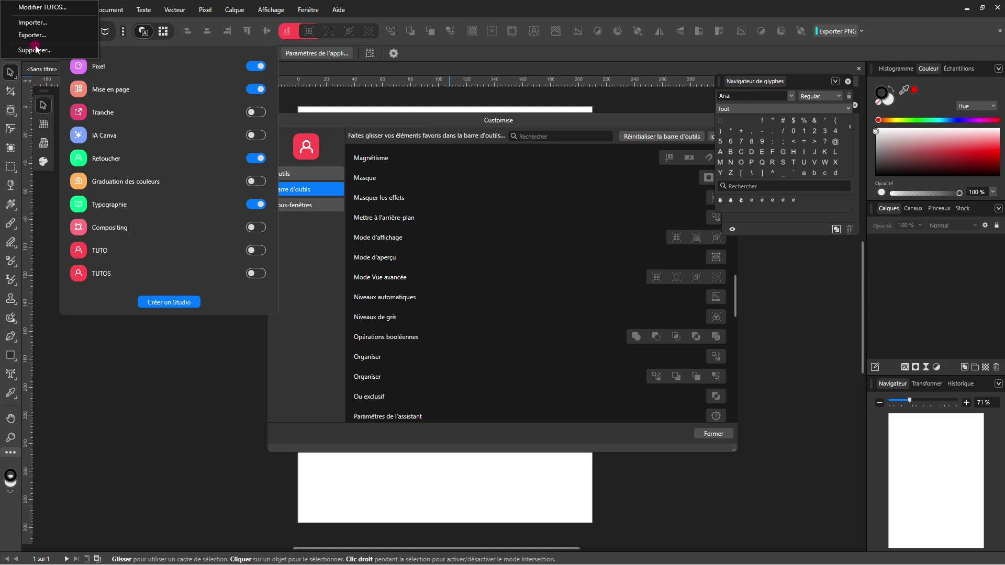
pyautogui.click(164, 182)
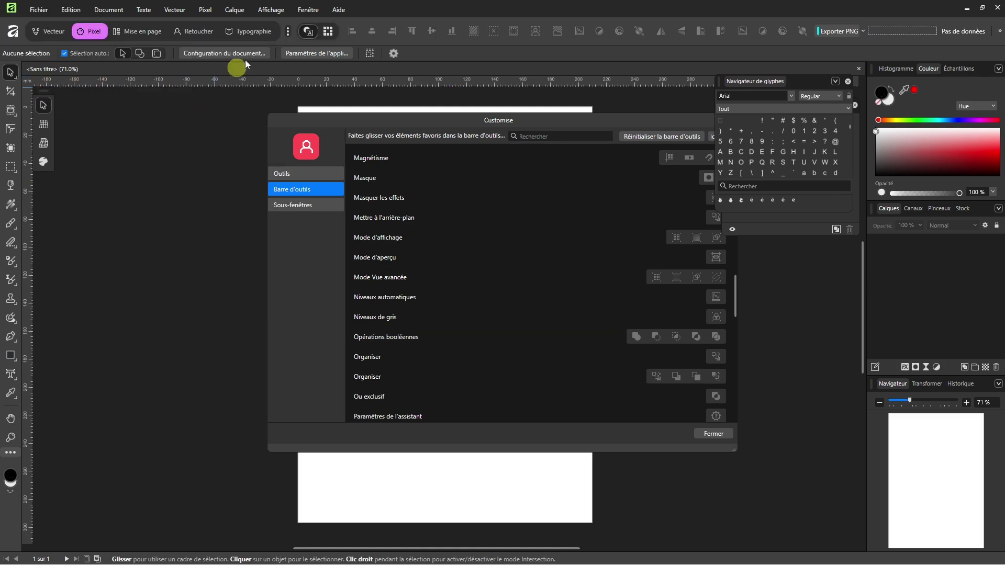
# Disable the Typographie and Retoucher studios and close the Customise window.
pyautogui.click(287, 33)
pyautogui.click(235, 223)
pyautogui.click(235, 177)
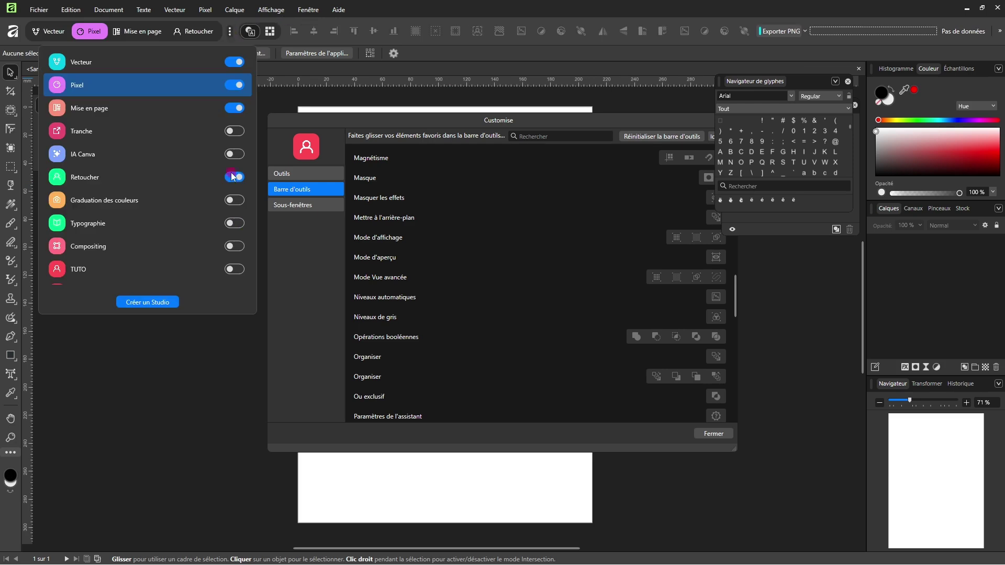
pyautogui.click(178, 26)
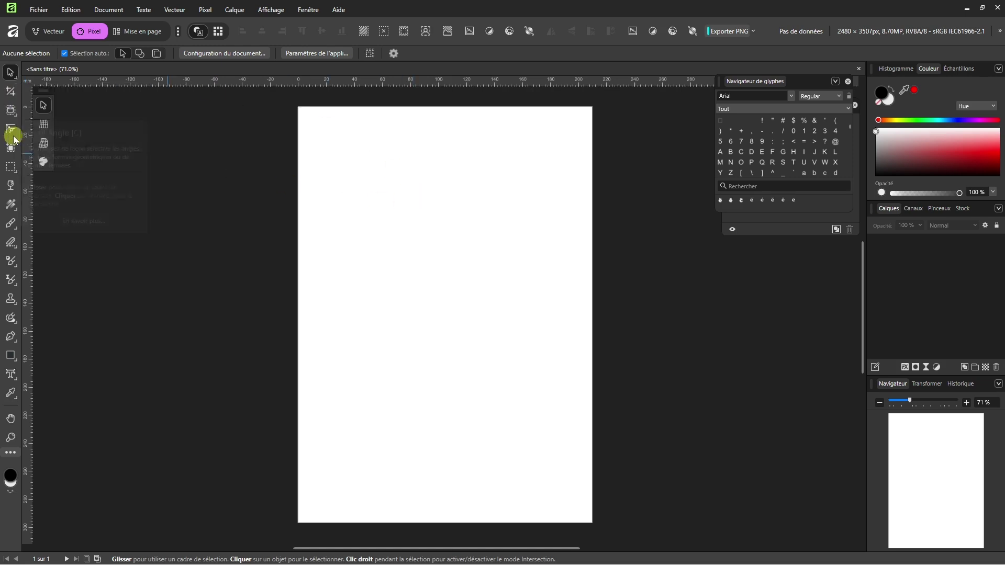
# Try cropping the blank page by moving its top edge down to about 2431 px height and its bottom edge up.
pyautogui.click(10, 94)
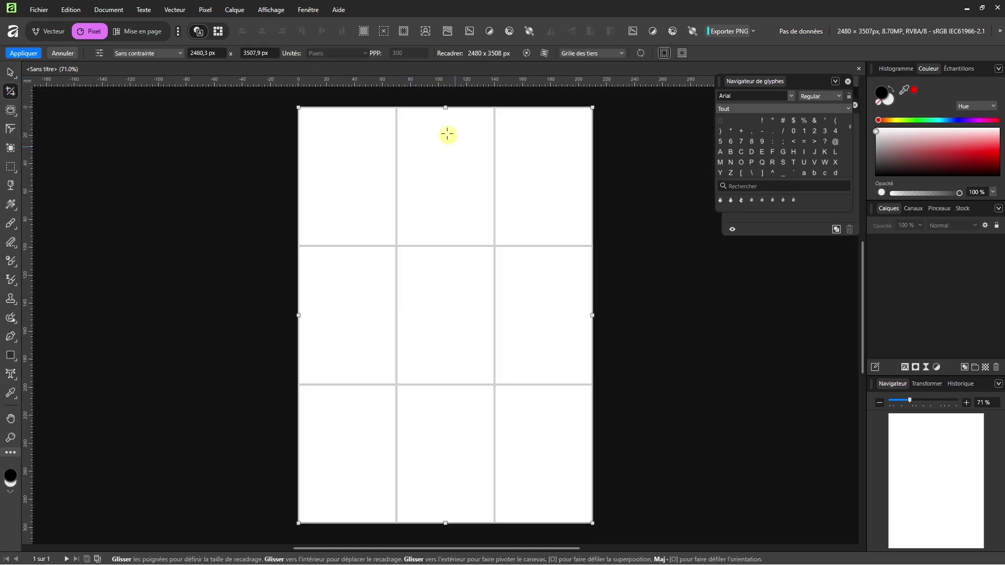
pyautogui.moveTo(446, 108); pyautogui.dragTo(443, 235)
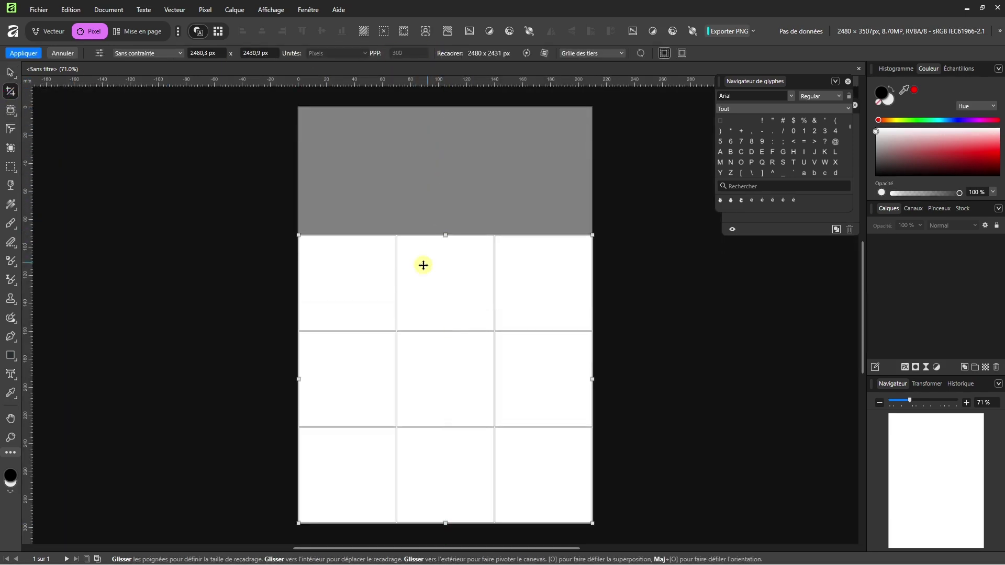
pyautogui.moveTo(445, 524); pyautogui.dragTo(460, 440)
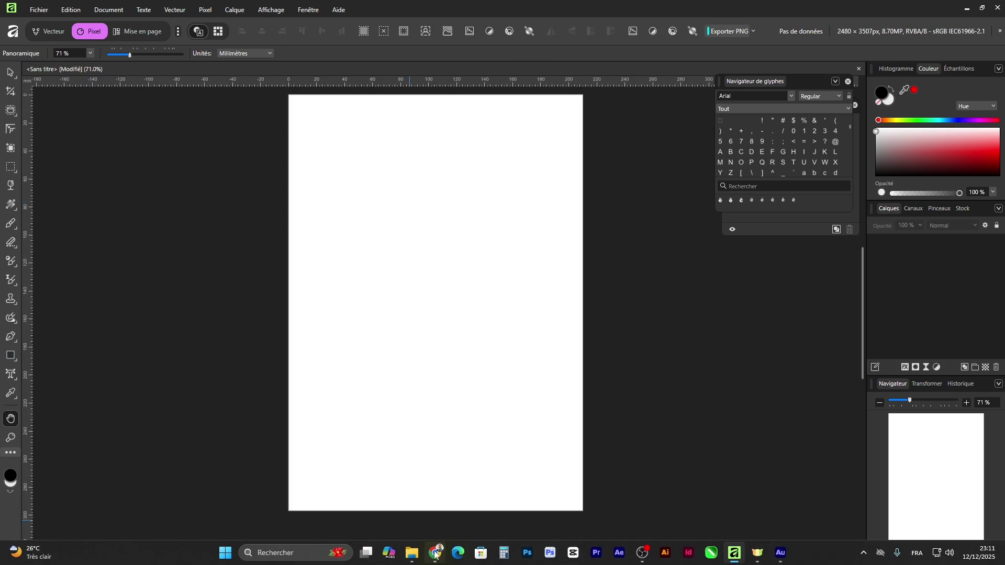
# Place the Cart PSD image of the man holding gifts from the PNG folder on the page and activate Outil Sélection d'objet.
pyautogui.click(412, 553)
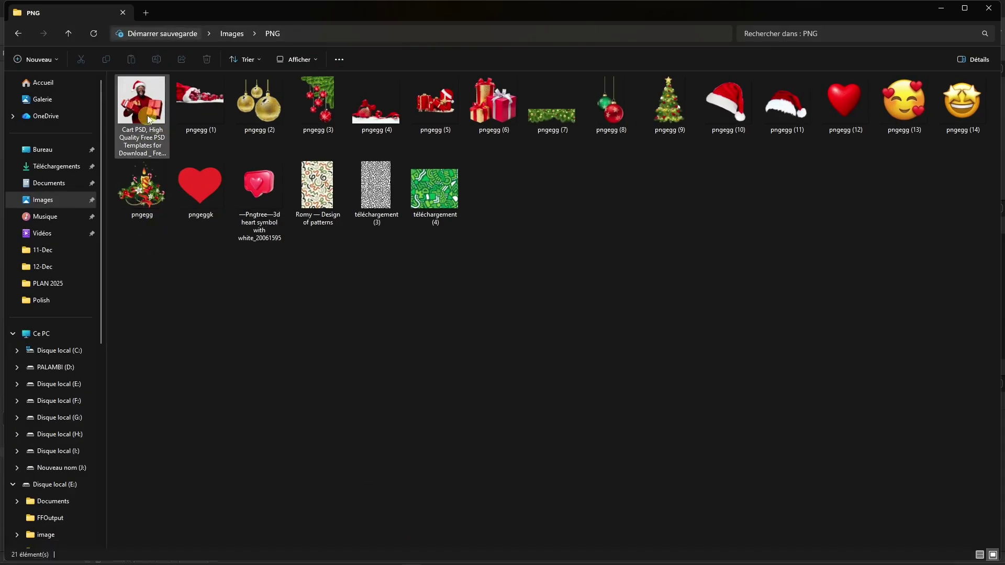
pyautogui.moveTo(141, 102); pyautogui.dragTo(496, 327)
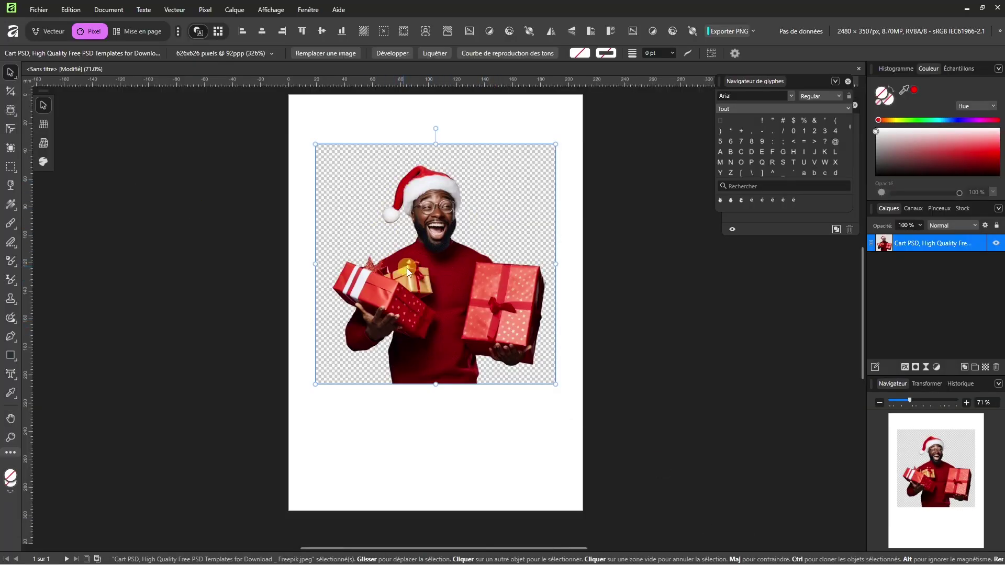
pyautogui.click(10, 113)
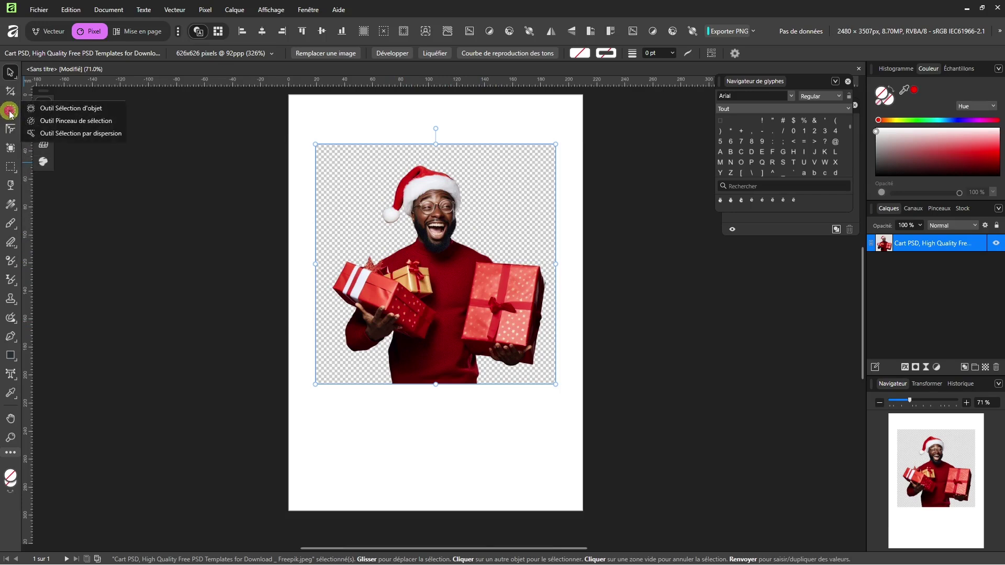
pyautogui.click(104, 108)
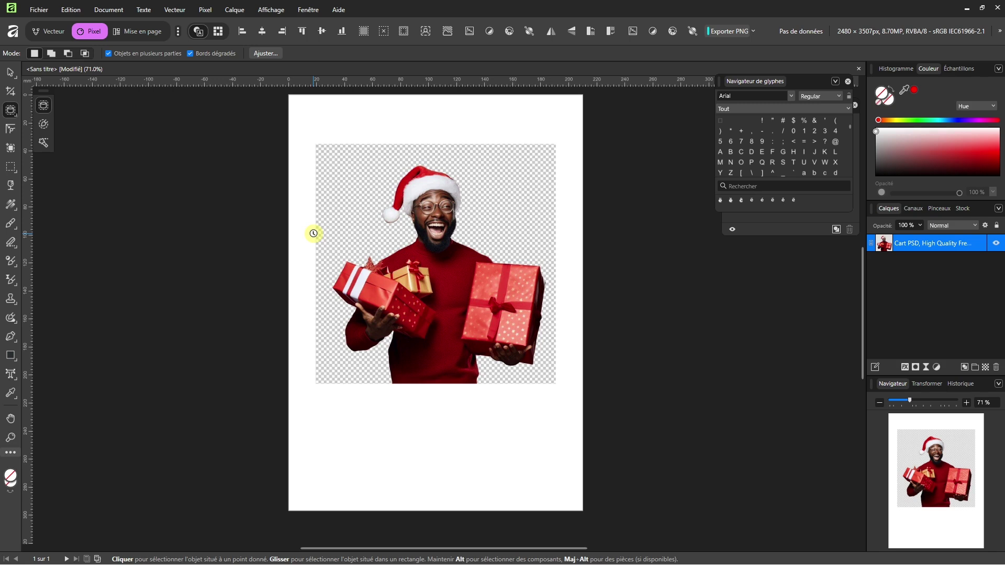
# View the Apprentissage automatique category of the application settings to check the Segmentation model.
pyautogui.click(70, 9)
pyautogui.click(112, 215)
pyautogui.click(325, 169)
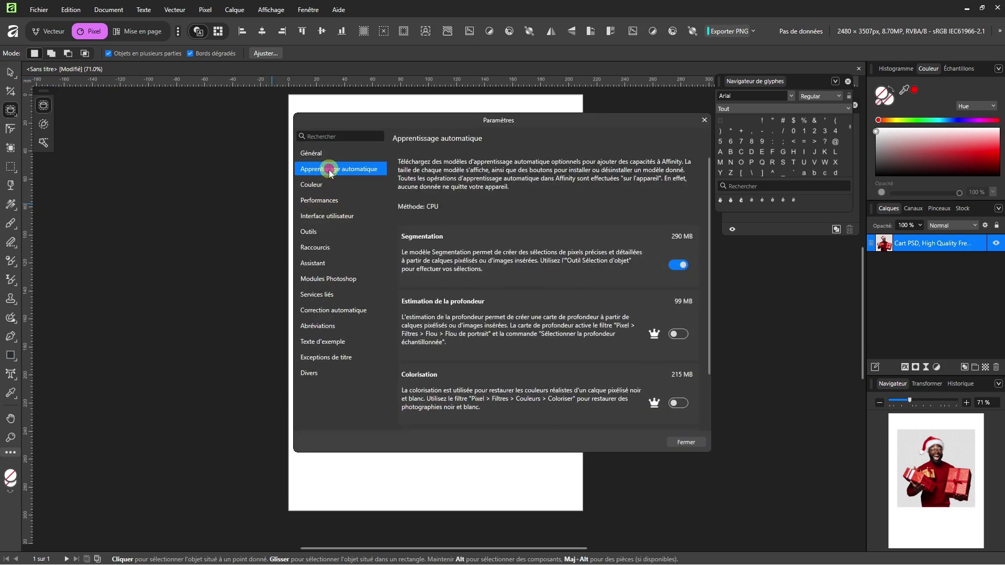
# Close the application settings and try the selection brush on the man's face.
pyautogui.click(684, 265)
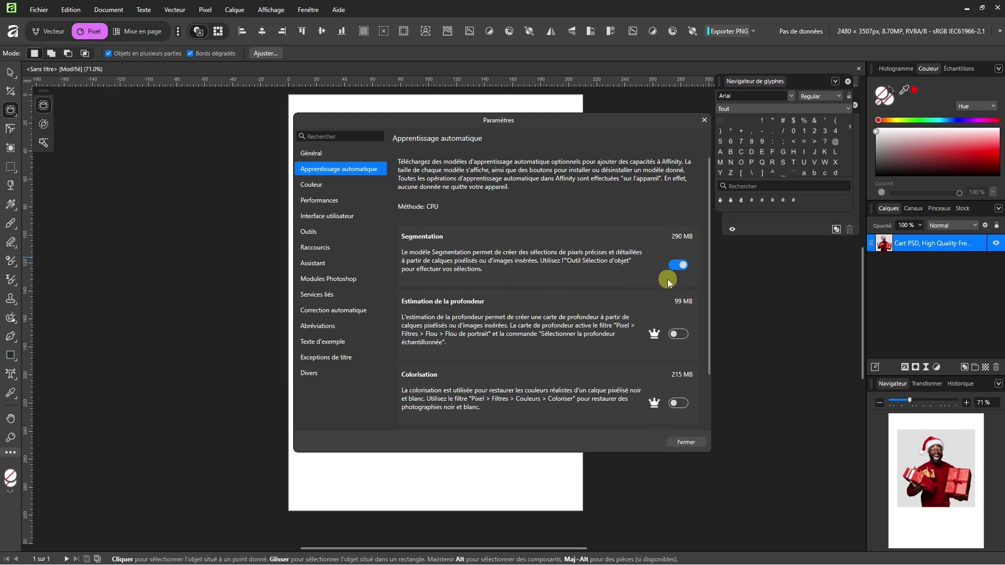
pyautogui.click(687, 442)
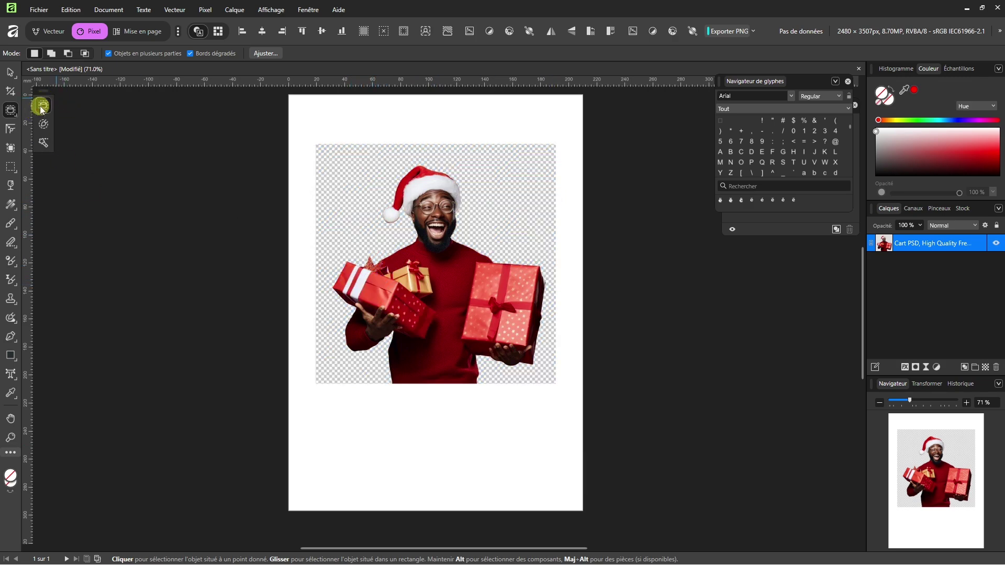
pyautogui.click(44, 124)
pyautogui.click(434, 199)
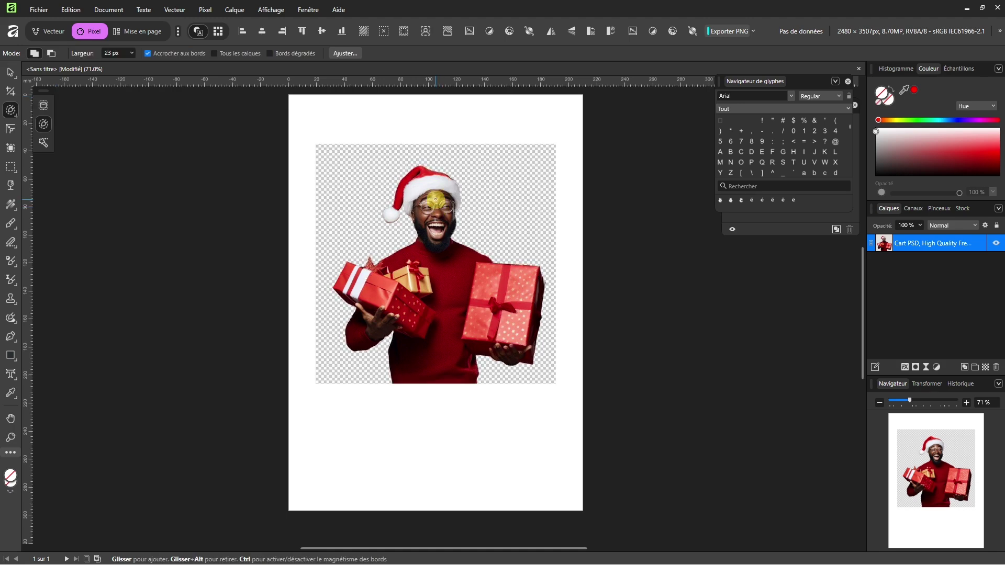
pyautogui.moveTo(410, 224); pyautogui.dragTo(406, 220)
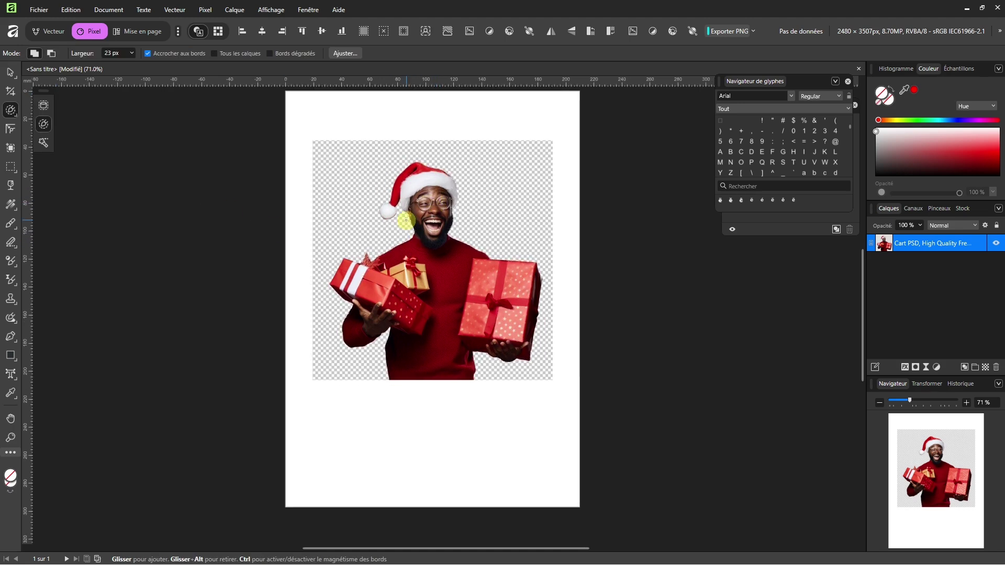
# Draw a rectangle in the empty area above the man's image and fill it with red.
pyautogui.click(10, 128)
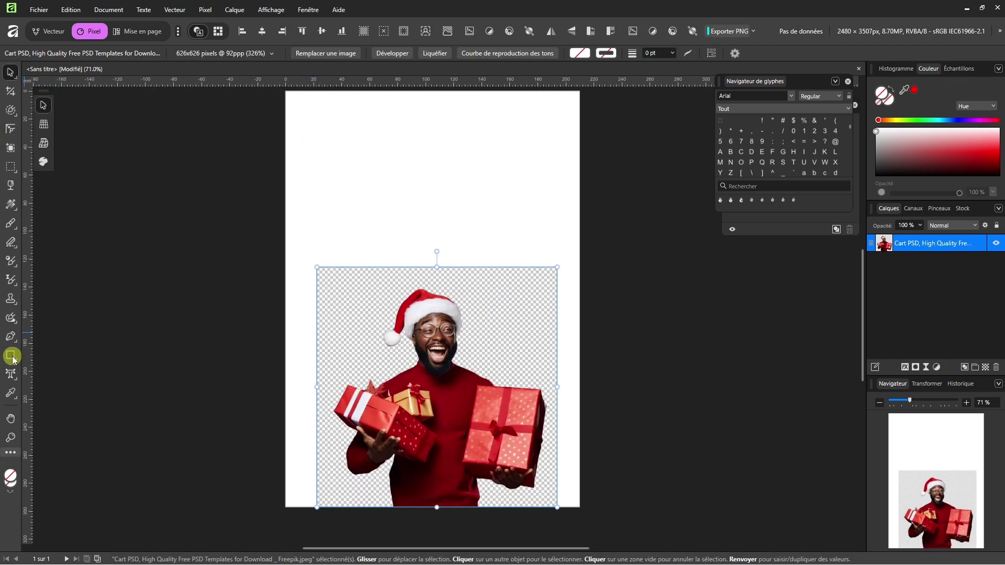
pyautogui.click(11, 355)
pyautogui.moveTo(341, 121); pyautogui.dragTo(505, 242)
pyautogui.click(54, 53)
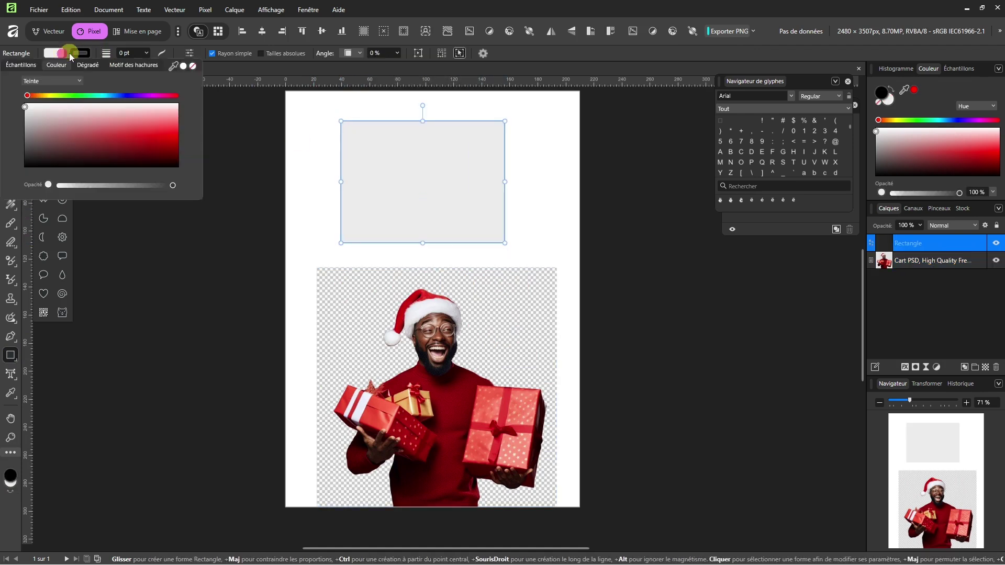
pyautogui.click(154, 138)
pyautogui.click(60, 48)
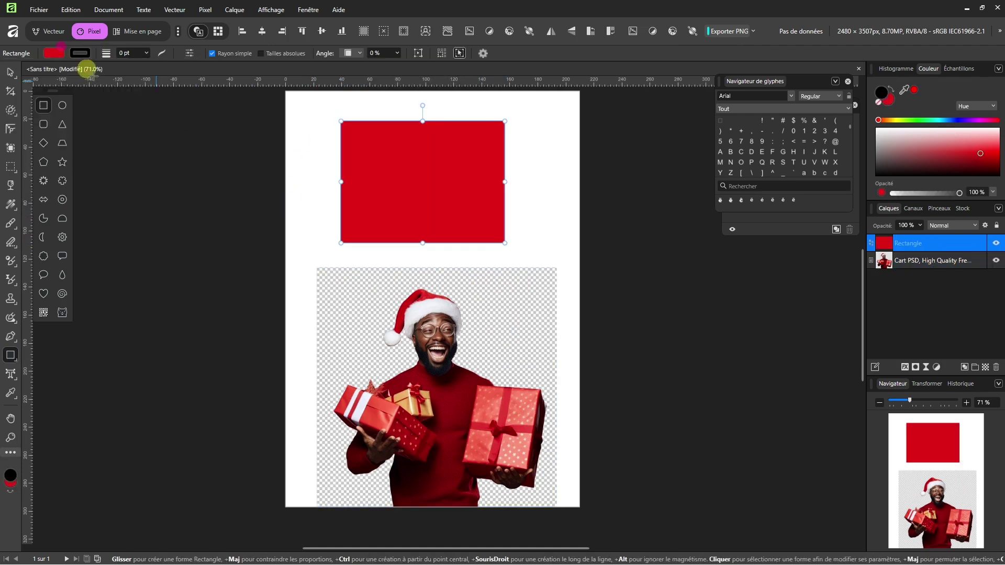
# Round the red rectangle's upper-right corner with the Corner tool and convert the shape to curves.
pyautogui.click(11, 129)
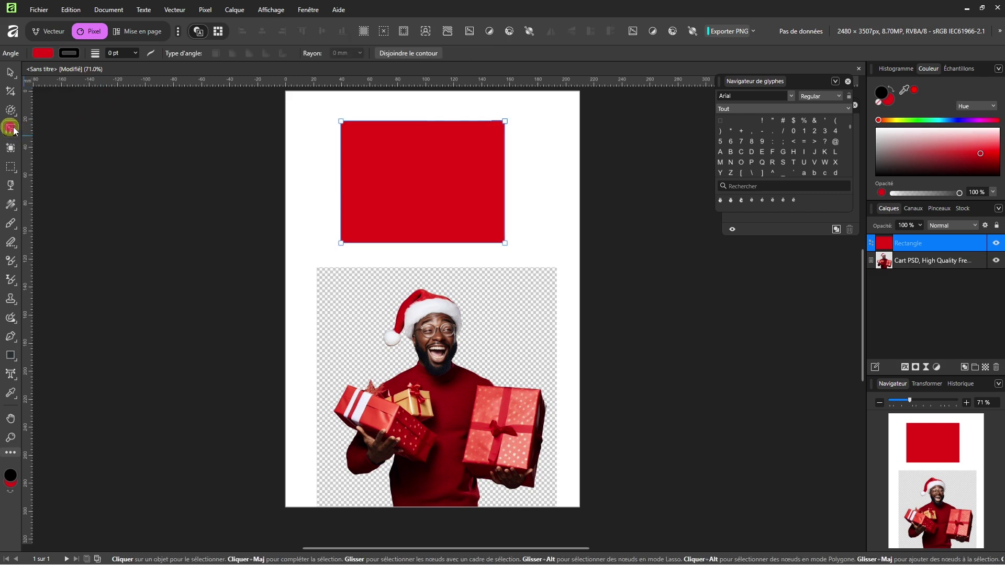
pyautogui.click(505, 121)
pyautogui.moveTo(505, 121); pyautogui.dragTo(460, 152)
pyautogui.hotkey('ctrl', 'Return')
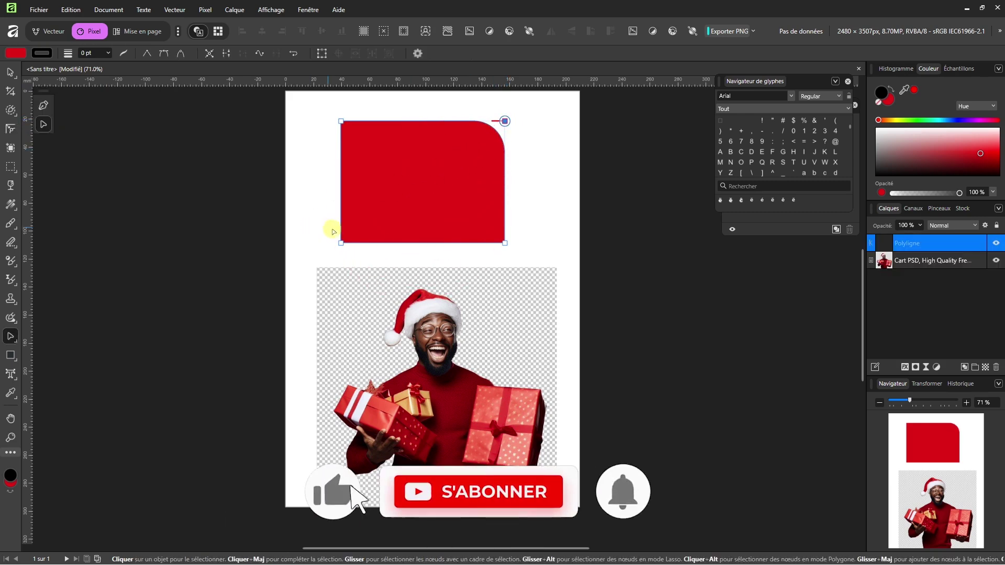
# Undo a trial move of the red shape's lower-left node and round that corner to a radius of about 33,8 mm.
pyautogui.moveTo(340, 244); pyautogui.dragTo(414, 168)
pyautogui.hotkey('ctrl', 'z')
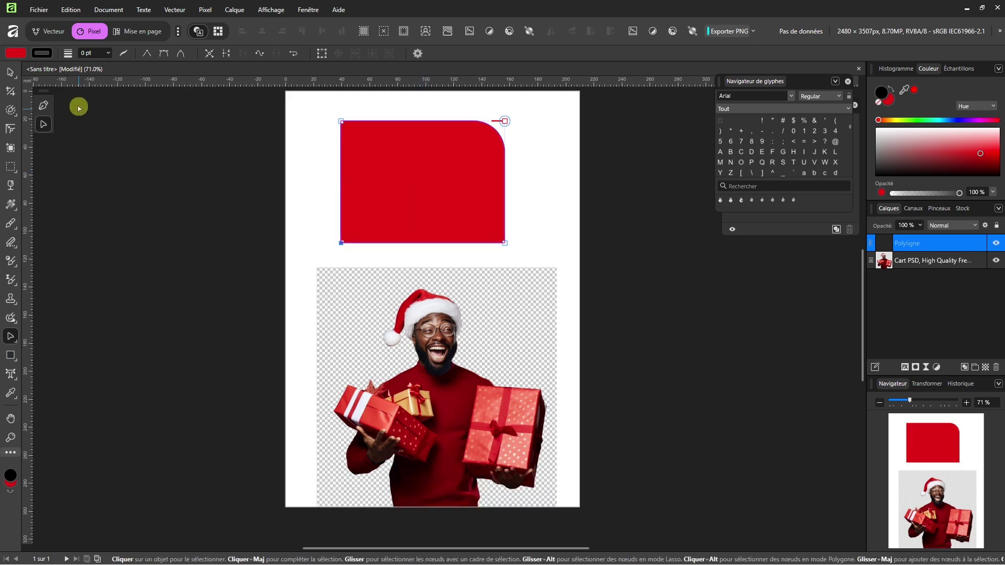
pyautogui.click(10, 129)
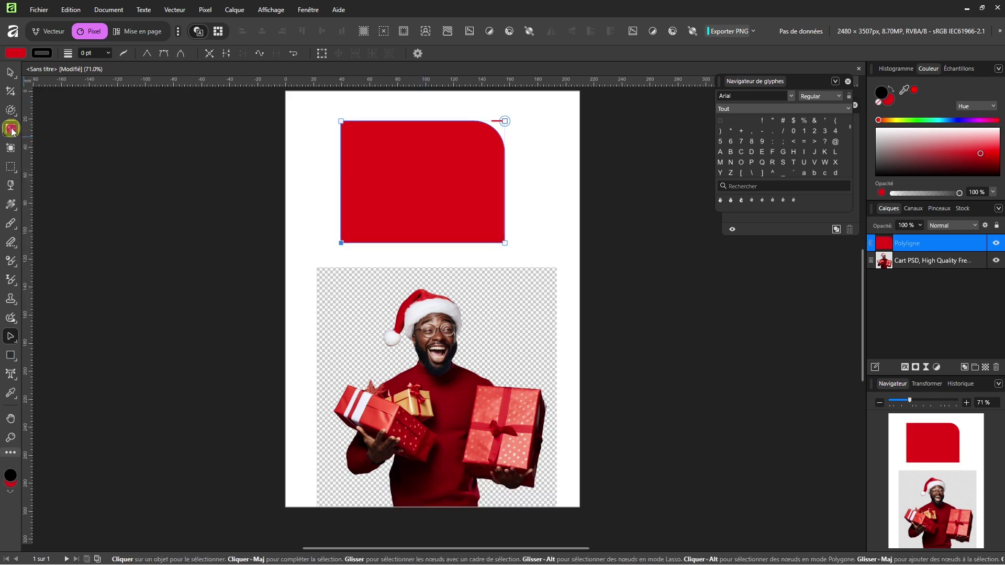
pyautogui.moveTo(341, 244); pyautogui.dragTo(388, 196)
# Add a second 210 × 297 mm artboard to the right of the existing page with the Artboard tool.
pyautogui.click(9, 148)
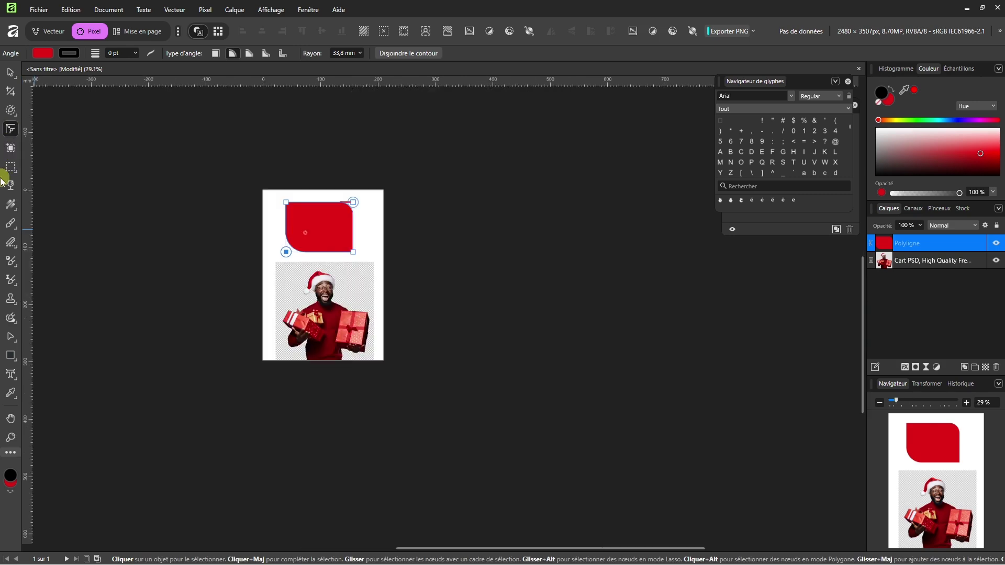
pyautogui.click(11, 149)
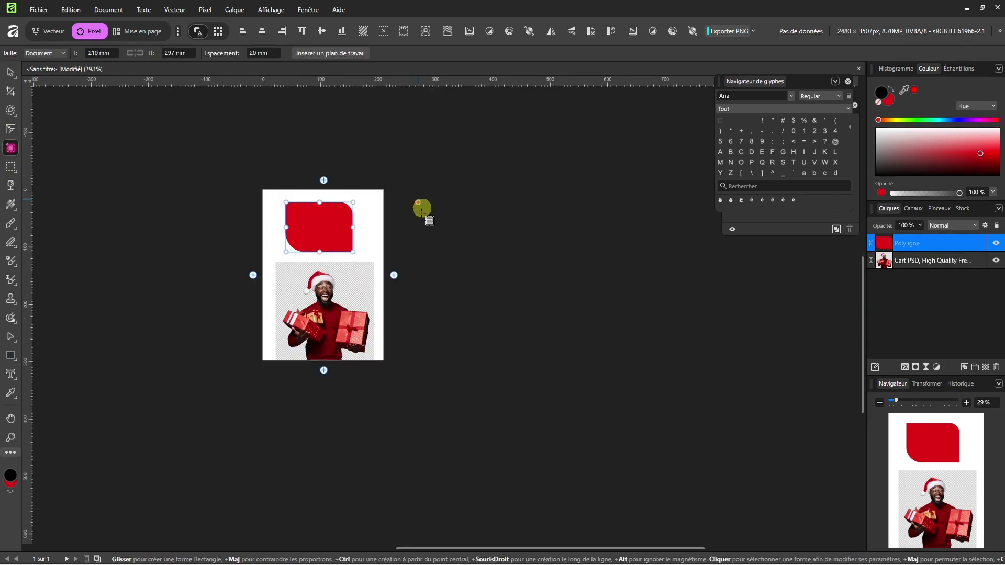
pyautogui.click(394, 275)
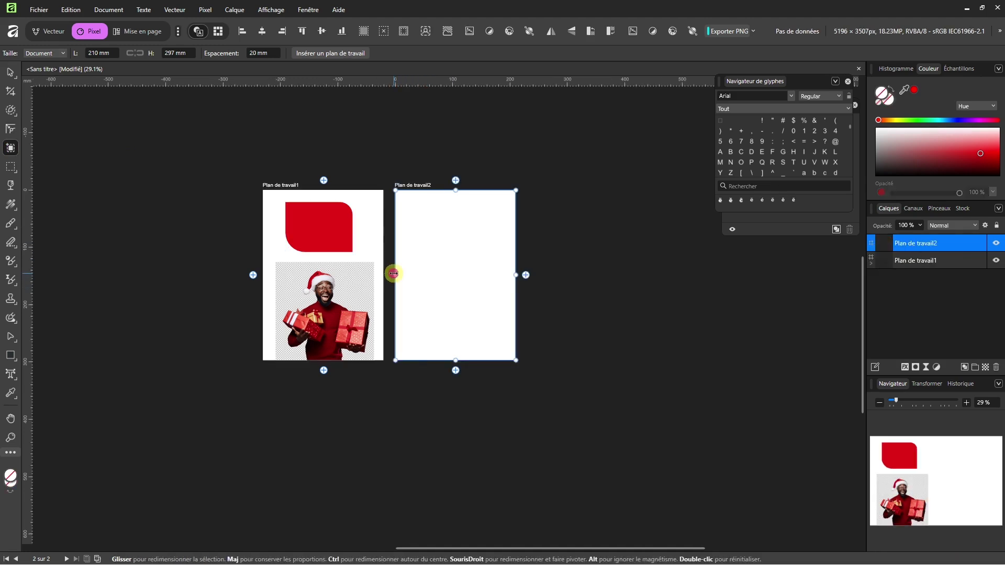
pyautogui.click(526, 275)
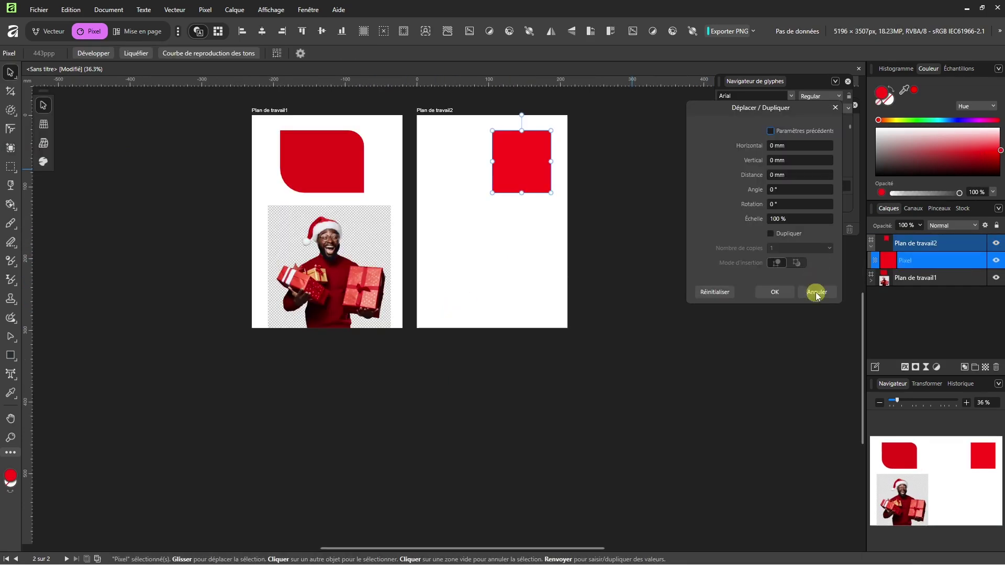
# Flood-fill an elliptical selection with red at the second artboard's upper-left corner and activate the paint brush.
pyautogui.click(814, 290)
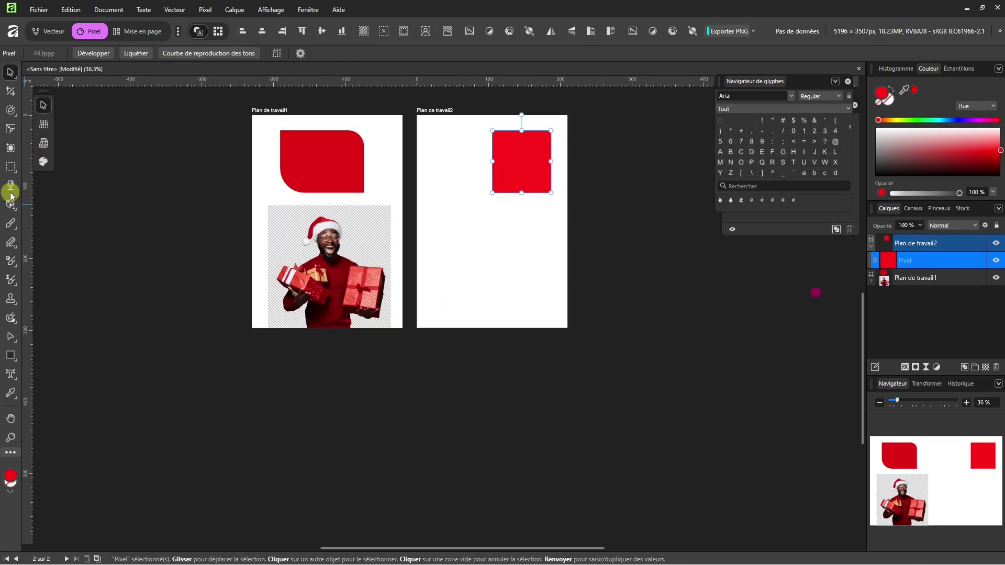
pyautogui.click(10, 166)
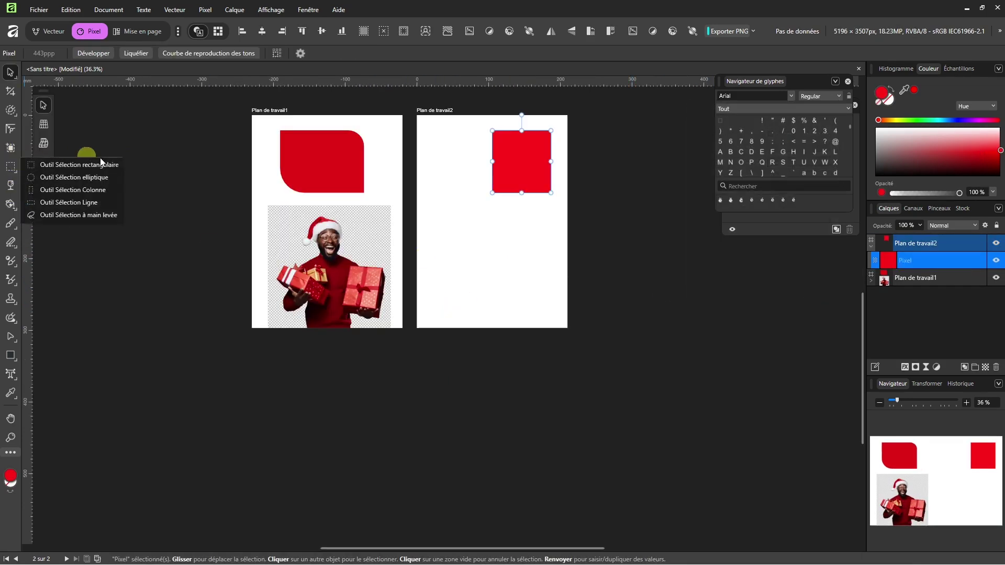
pyautogui.click(68, 178)
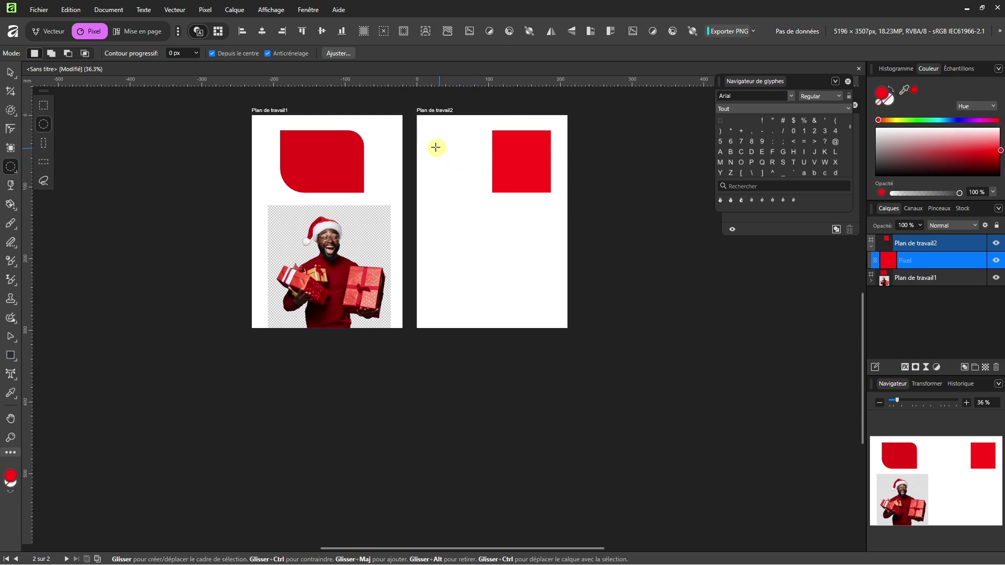
pyautogui.moveTo(427, 135); pyautogui.dragTo(460, 168)
pyautogui.press('g')
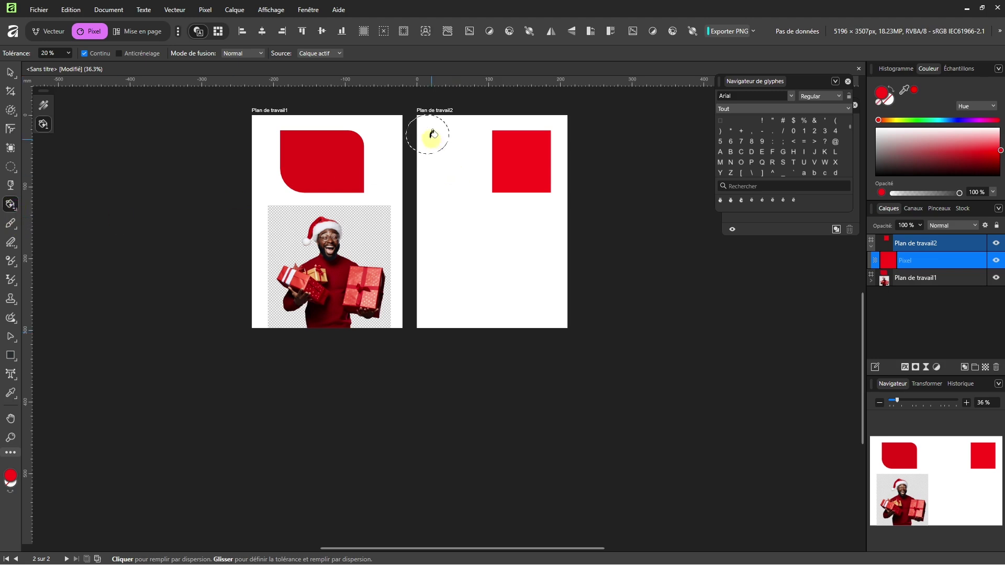
pyautogui.click(433, 132)
pyautogui.click(10, 223)
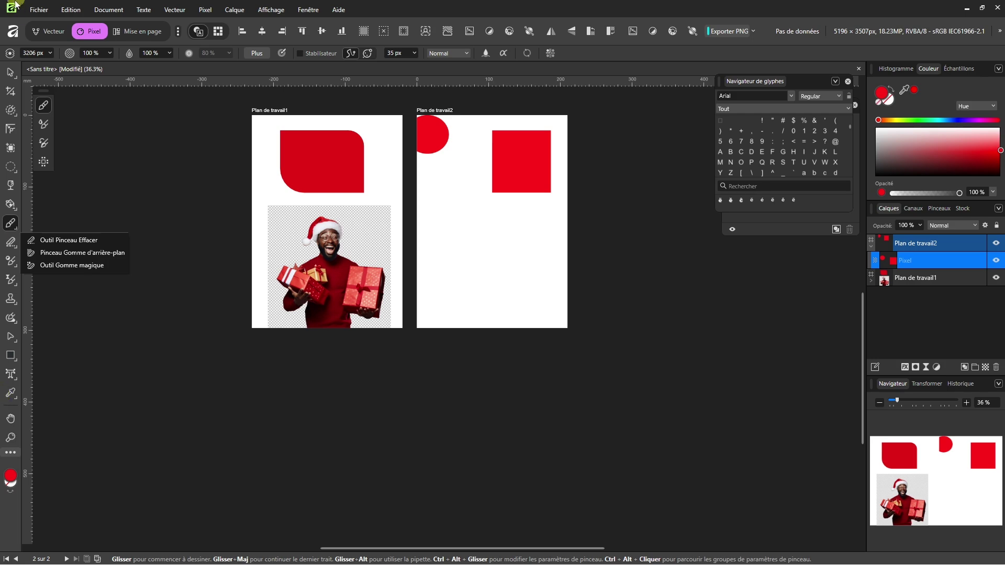
# Create a new document in pixels with a page width of 1080 px and a height of 1080 px.
pyautogui.click(39, 9)
pyautogui.click(50, 39)
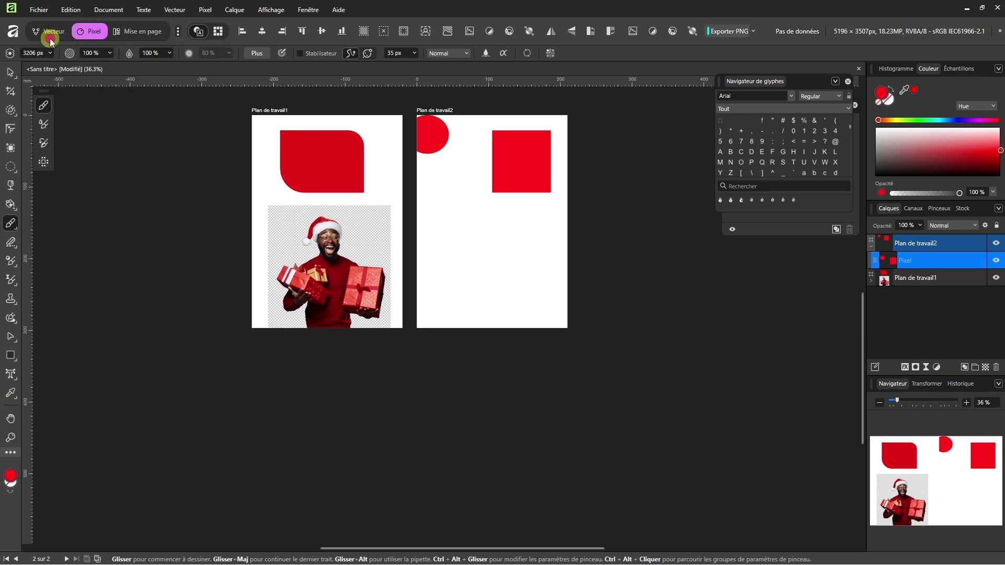
pyautogui.click(774, 162)
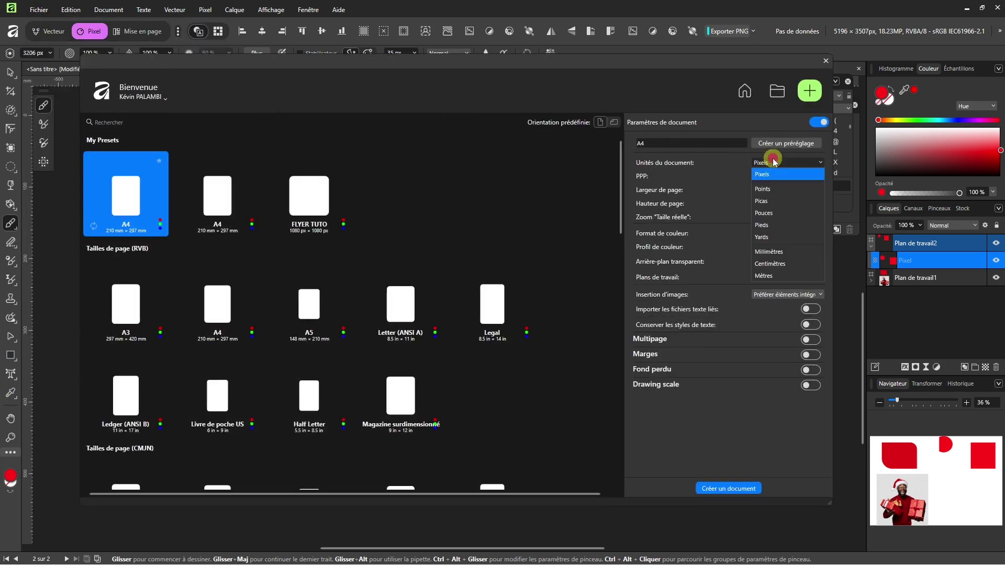
pyautogui.click(773, 173)
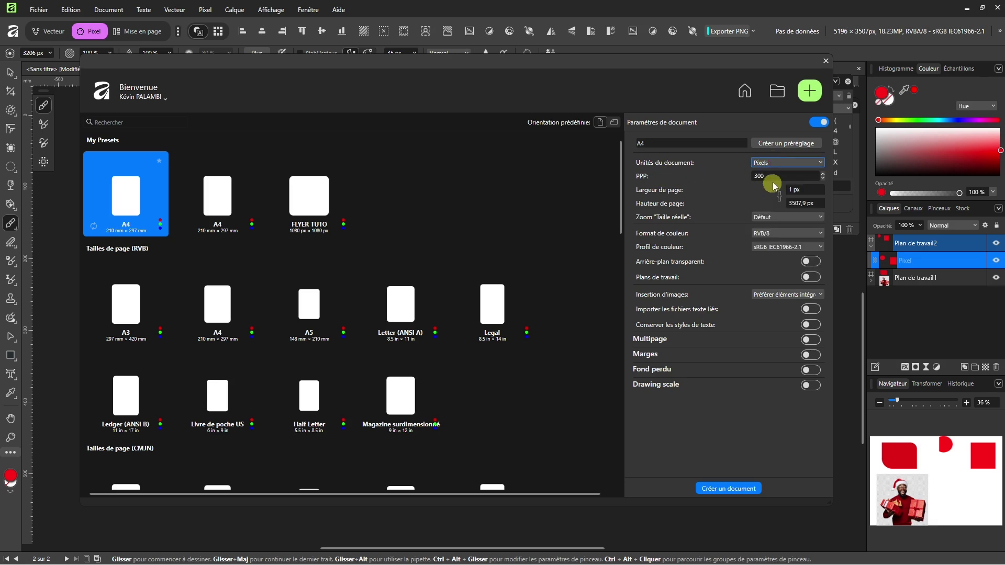
pyautogui.click(806, 189)
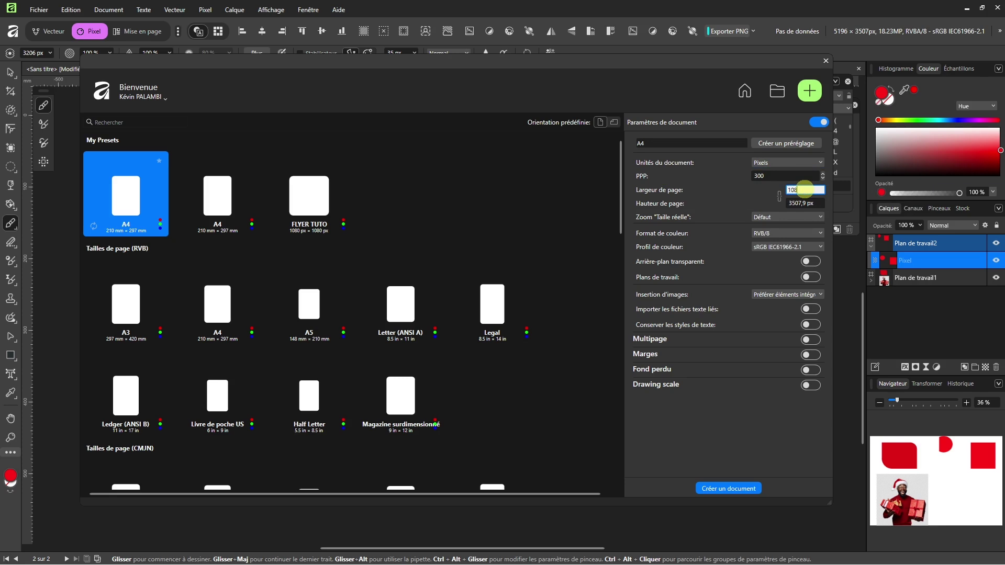
pyautogui.click(803, 203)
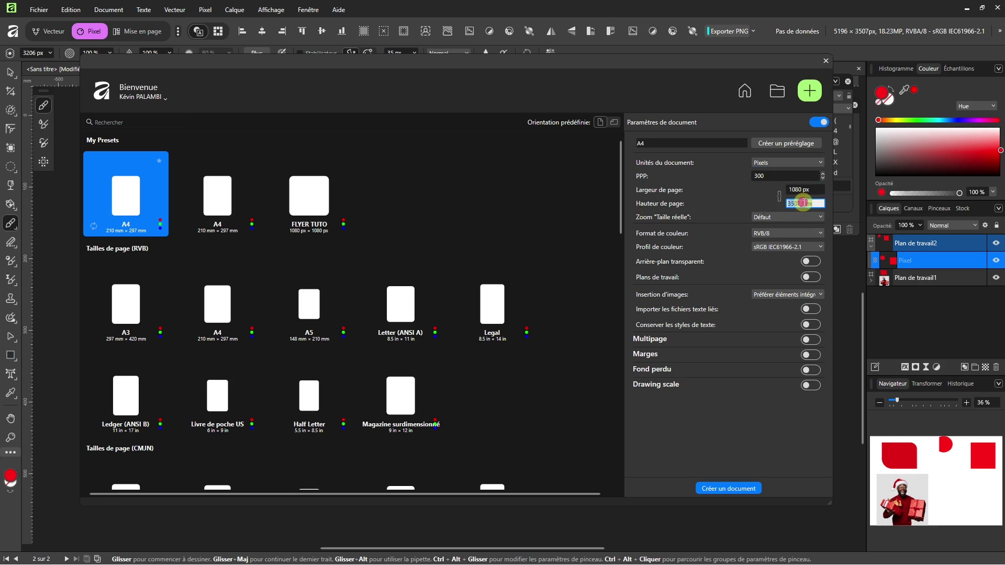
pyautogui.write('1080')
pyautogui.press('Return')
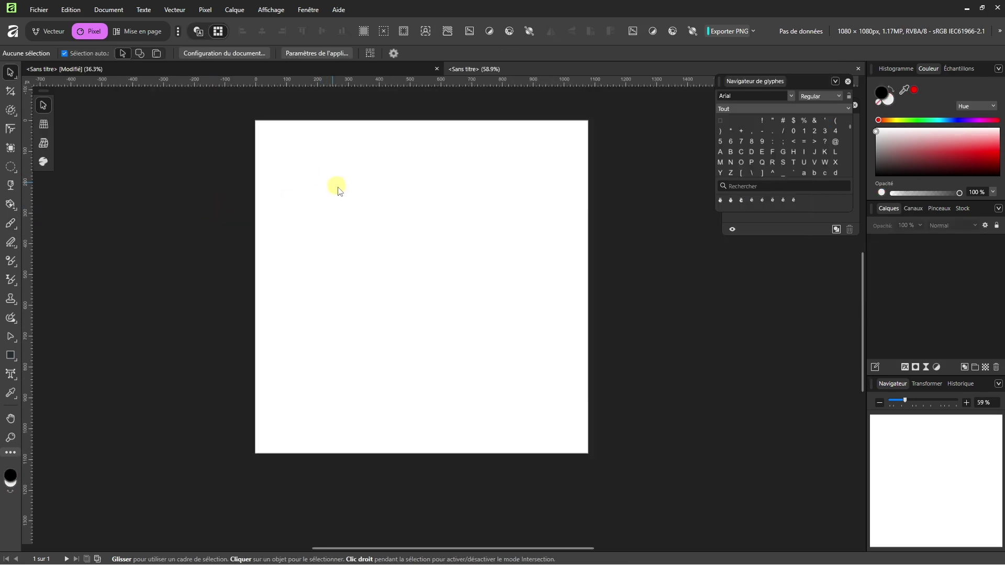
# Draw a rectangle across the full page width, leaving a narrow strip at the page bottom, and fill it dark red.
pyautogui.click(12, 356)
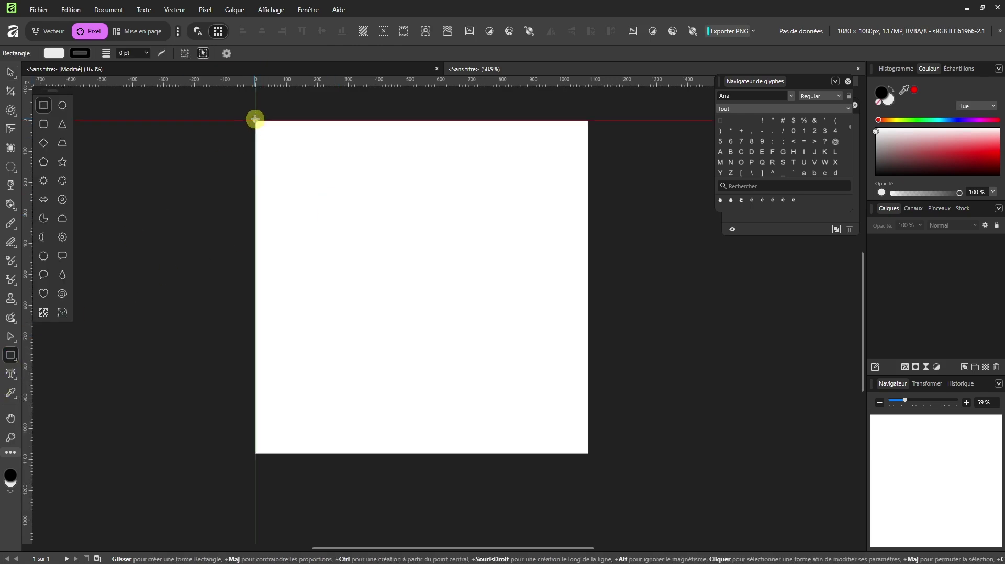
pyautogui.moveTo(255, 121); pyautogui.dragTo(585, 422)
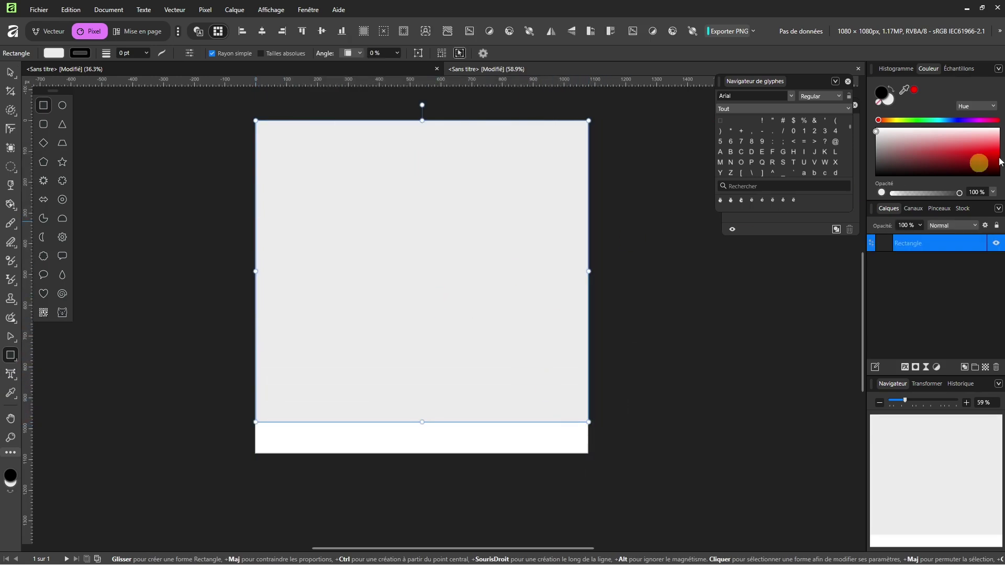
pyautogui.moveTo(961, 155); pyautogui.dragTo(995, 165)
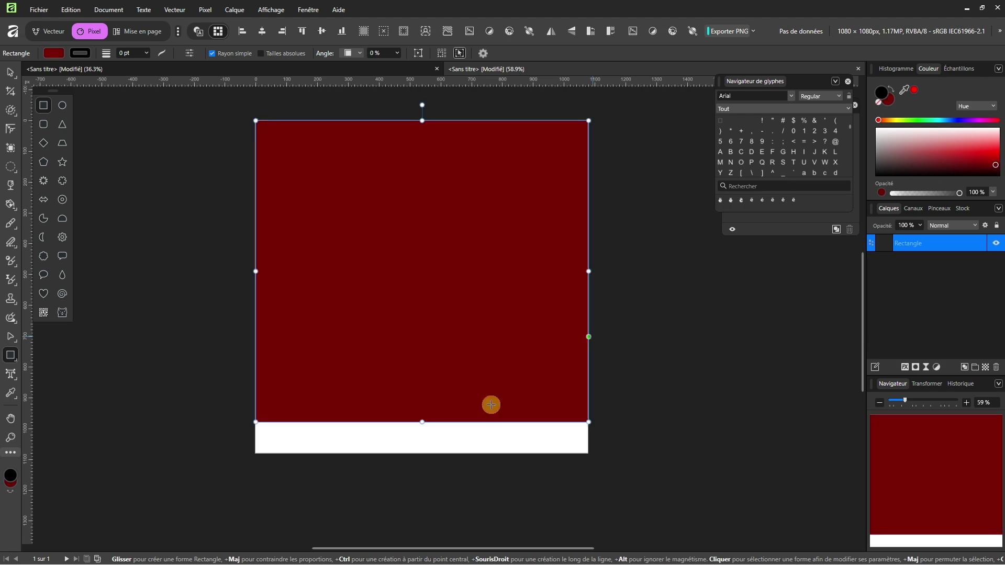
# Place the Cart PSD image of the man holding gifts from the PNG folder onto the dark red rectangle.
pyautogui.moveTo(474, 561)
pyautogui.moveTo(411, 560)
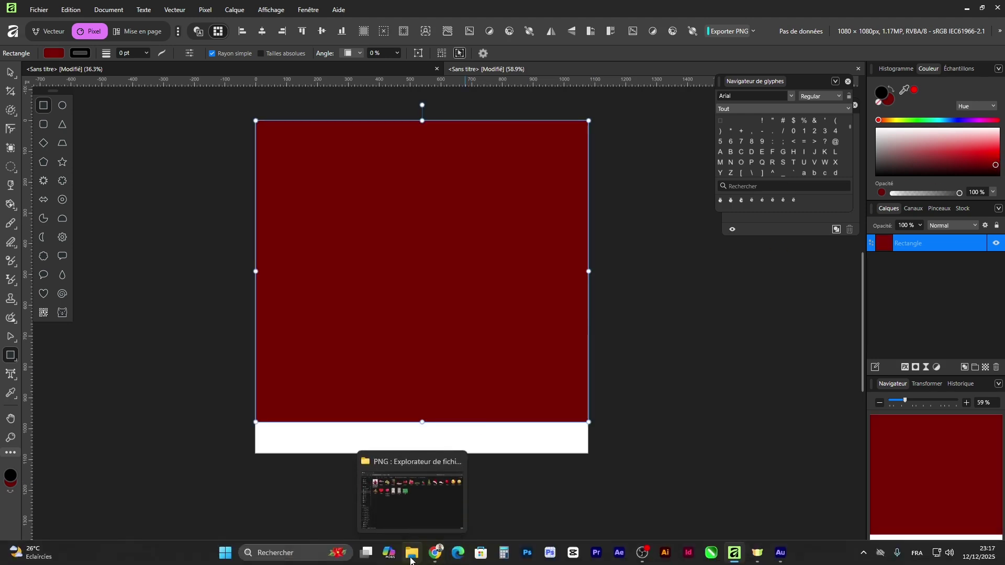
pyautogui.click(399, 488)
pyautogui.moveTo(147, 109); pyautogui.dragTo(472, 319)
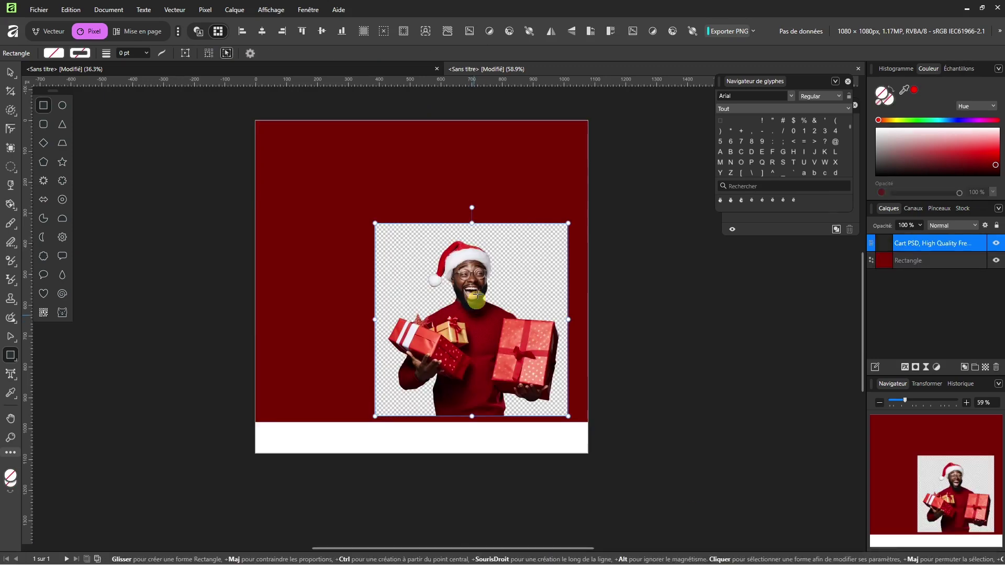
# Centre the man's image horizontally on the page and enlarge it slightly.
pyautogui.click(9, 70)
pyautogui.moveTo(457, 287); pyautogui.dragTo(409, 265)
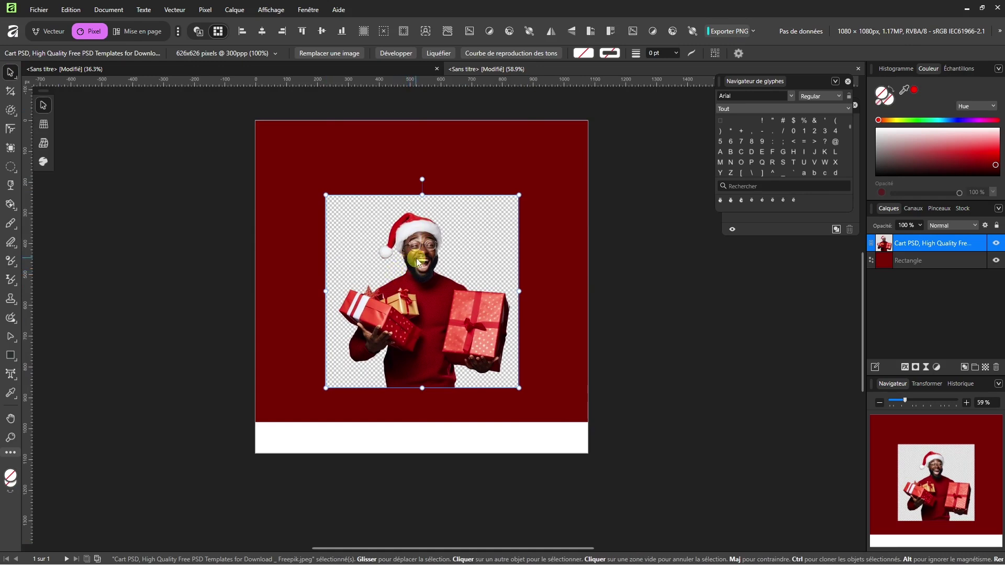
pyautogui.moveTo(424, 196); pyautogui.dragTo(422, 173)
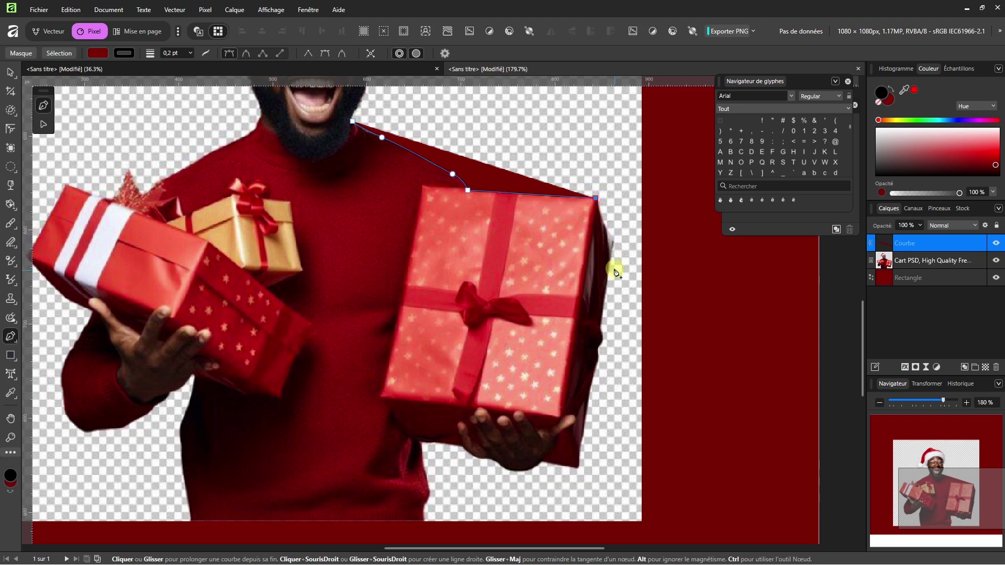
# Extend the Pen outline down the large gift box's outer edge and remove the path's fill.
pyautogui.click(609, 259)
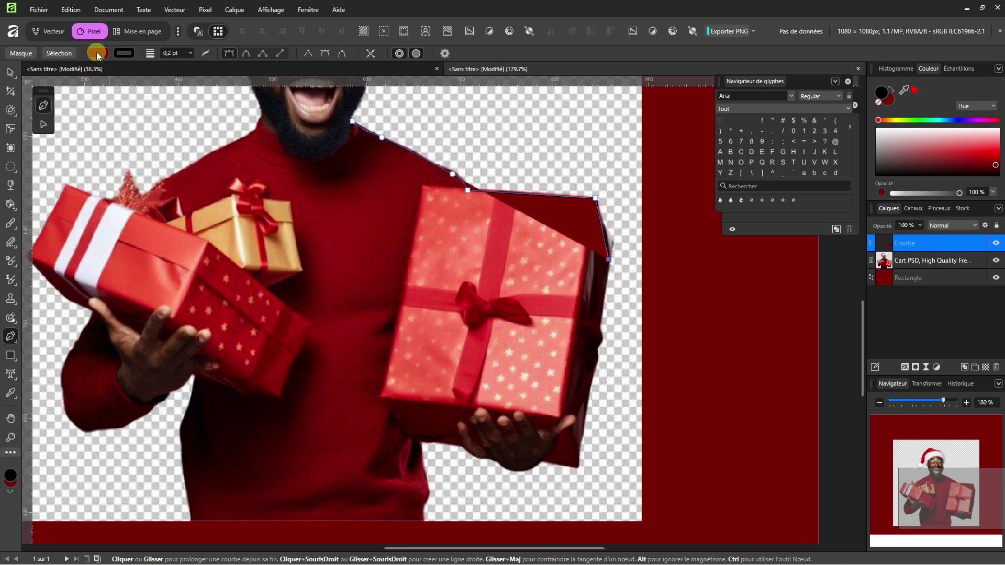
pyautogui.click(98, 53)
pyautogui.click(193, 67)
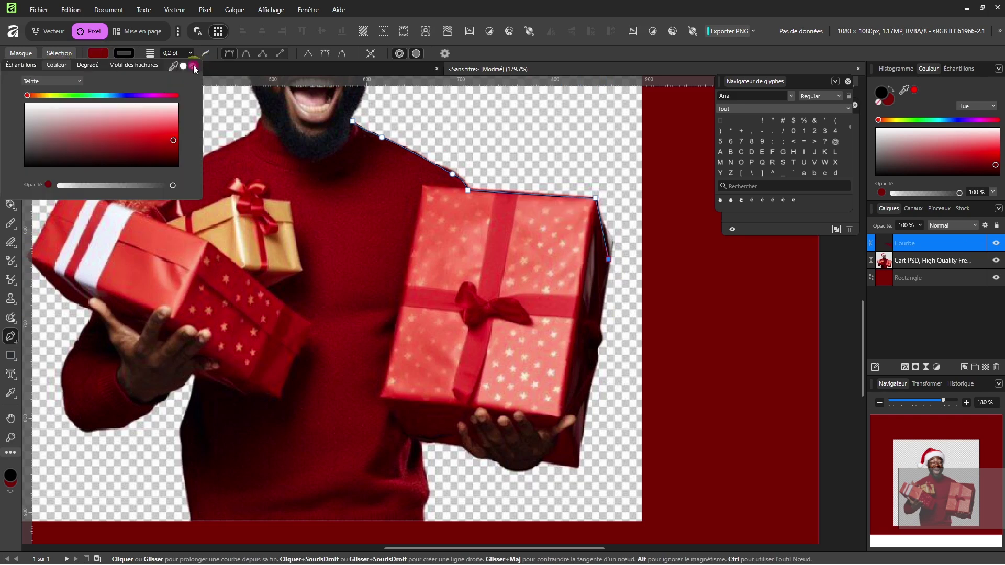
# Continue the Pen outline down the large gift box's side, around its lower corner and under the supporting hand.
pyautogui.scroll(-4, 608, 209)
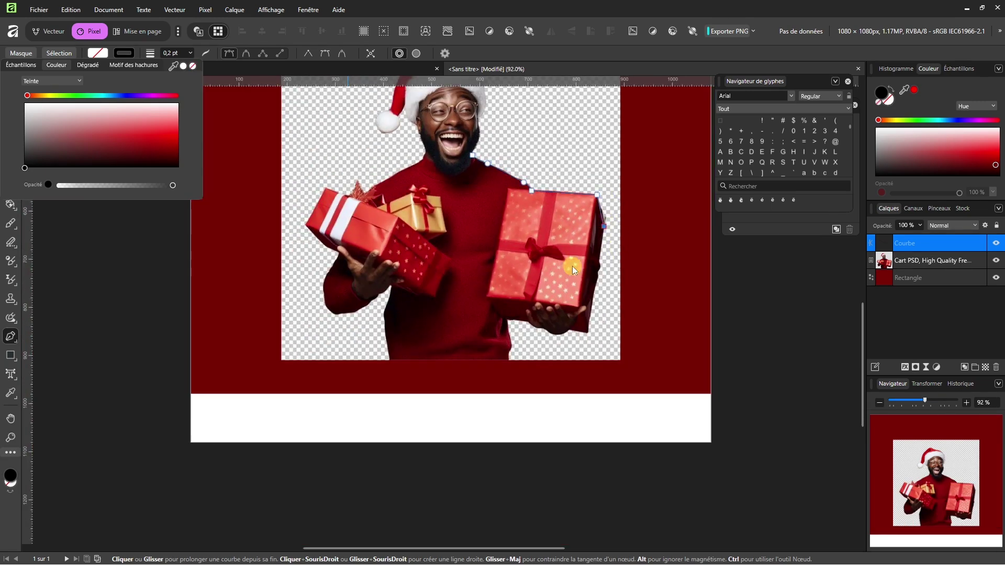
pyautogui.scroll(3, 573, 266)
pyautogui.scroll(3, 603, 267)
pyautogui.click(608, 258)
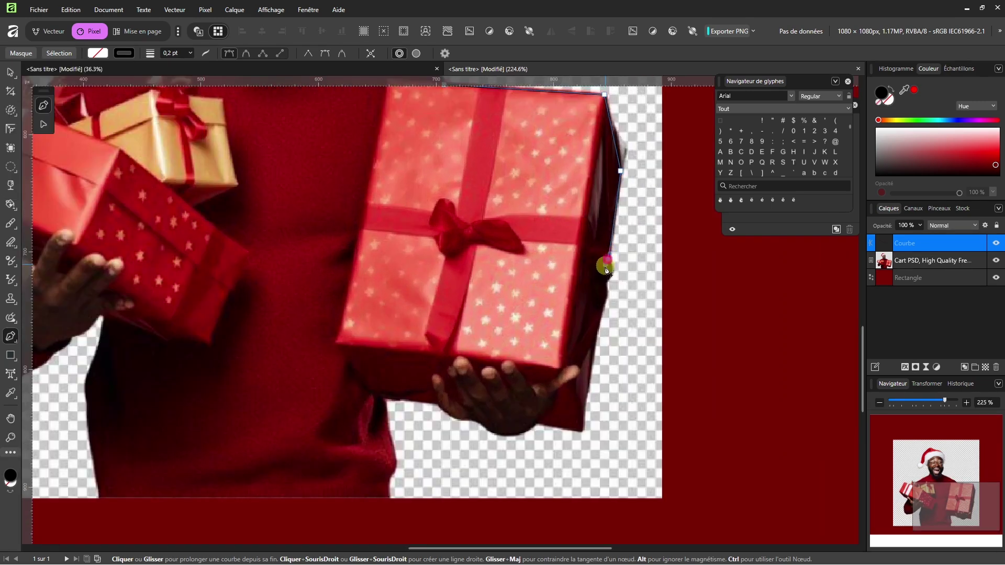
pyautogui.moveTo(589, 377); pyautogui.dragTo(580, 430)
pyautogui.click(580, 428)
pyautogui.click(537, 421)
pyautogui.moveTo(511, 433); pyautogui.dragTo(494, 433)
pyautogui.moveTo(480, 420); pyautogui.dragTo(469, 418)
pyautogui.moveTo(453, 416); pyautogui.dragTo(444, 411)
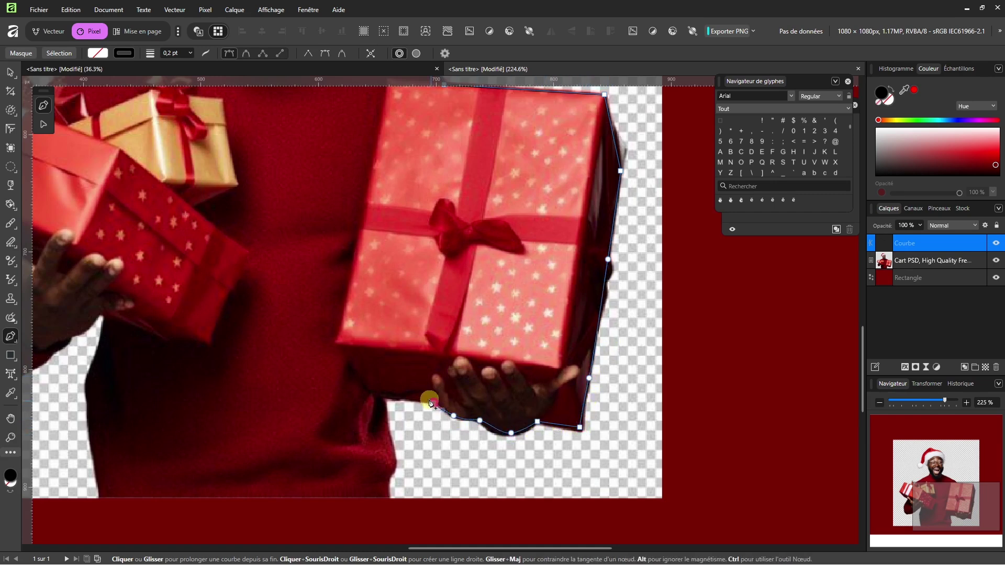
# Continue the Pen outline around the sweater's side and hem, then around the other sleeve up to the striped gift box.
pyautogui.click(434, 403)
pyautogui.click(402, 398)
pyautogui.click(386, 398)
pyautogui.moveTo(386, 398); pyautogui.dragTo(515, 266)
pyautogui.click(260, 312)
pyautogui.click(183, 342)
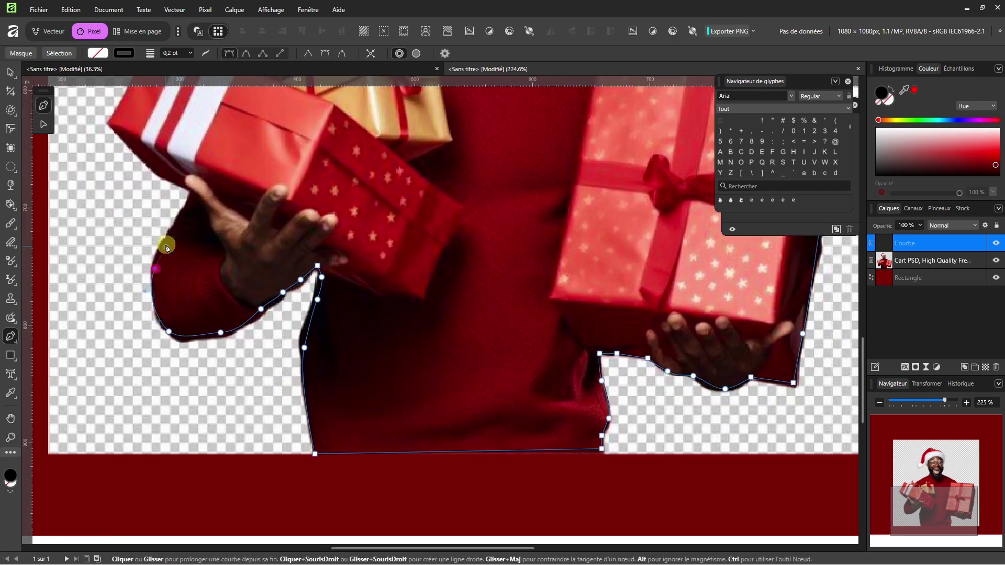
pyautogui.click(189, 191)
# Trace the striped gift box, its star ornament and the man's shoulder up towards the neck with the Pen tool.
pyautogui.scroll(1, 191, 191)
pyautogui.click(346, 292)
pyautogui.click(335, 311)
pyautogui.click(361, 263)
pyautogui.click(391, 301)
pyautogui.click(434, 281)
pyautogui.click(559, 205)
pyautogui.moveTo(633, 157); pyautogui.dragTo(484, 366)
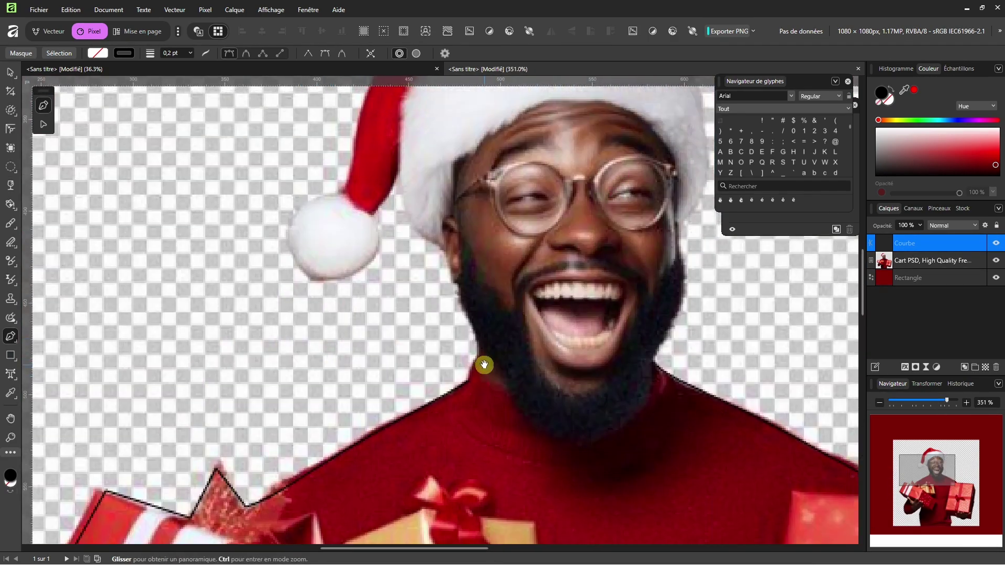
# Trace the neck, the bearded cheek and the Santa hat's white pompom with the Pen tool.
pyautogui.scroll(2, 484, 365)
pyautogui.click(502, 368)
pyautogui.click(468, 269)
pyautogui.scroll(-3, 450, 220)
pyautogui.click(431, 276)
pyautogui.click(388, 329)
pyautogui.click(366, 282)
pyautogui.click(396, 273)
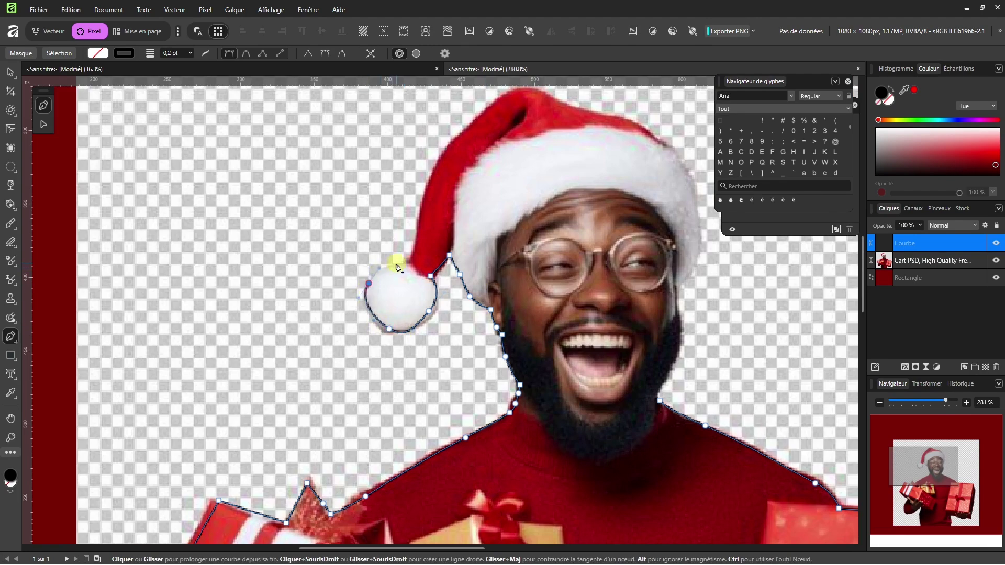
# Continue the Pen outline from the pompom over the top of the Santa hat and down its far side.
pyautogui.click(421, 229)
pyautogui.scroll(-2, 421, 229)
pyautogui.click(461, 131)
pyautogui.click(536, 95)
pyautogui.moveTo(549, 290); pyautogui.dragTo(558, 309)
pyautogui.moveTo(557, 314); pyautogui.dragTo(543, 216)
pyautogui.moveTo(543, 242); pyautogui.dragTo(540, 252)
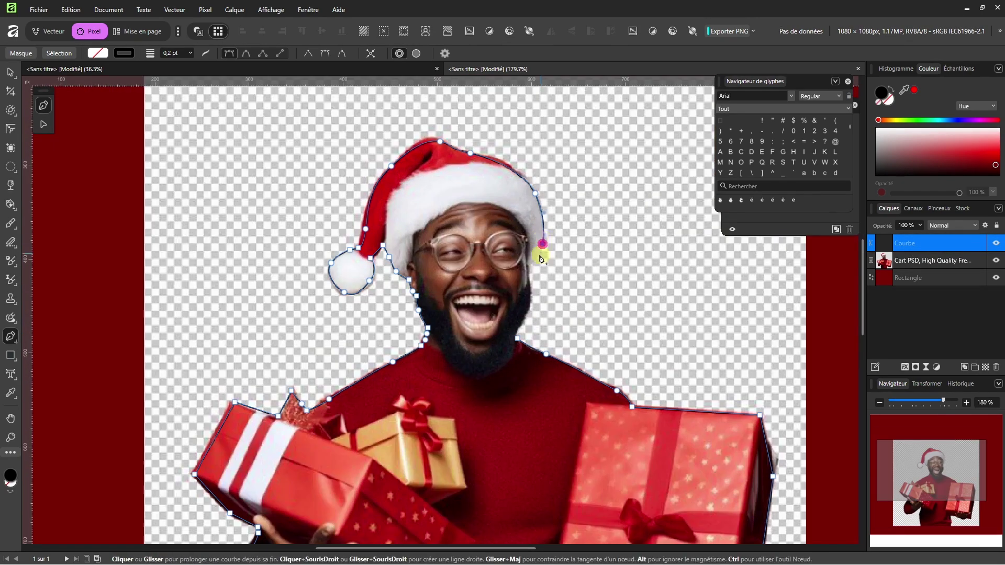
# Close the Pen outline along the far side of the face and beard and convert it into a selection.
pyautogui.click(535, 261)
pyautogui.moveTo(528, 296); pyautogui.dragTo(527, 305)
pyautogui.click(521, 319)
pyautogui.click(517, 336)
pyautogui.scroll(-3, 430, 203)
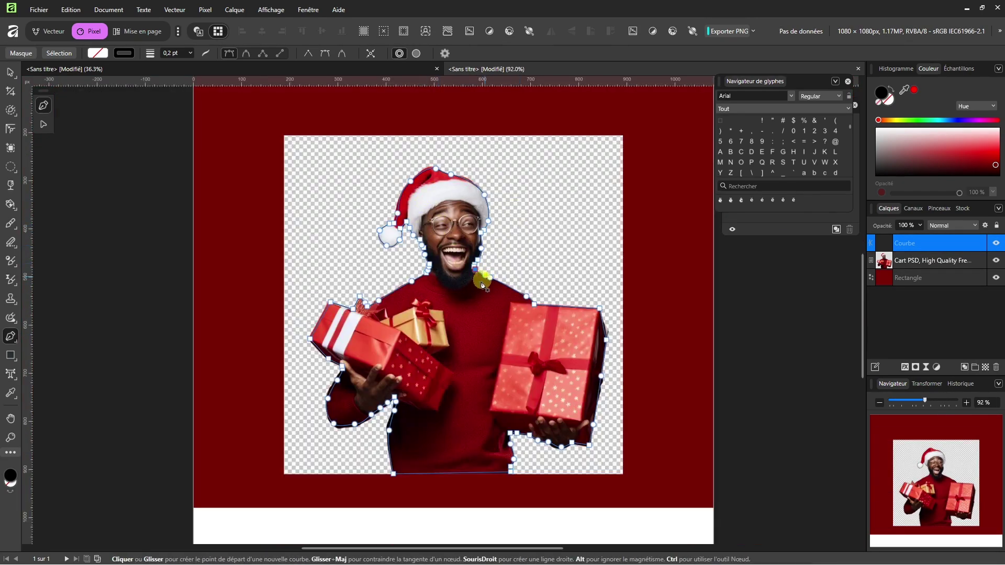
pyautogui.click(58, 54)
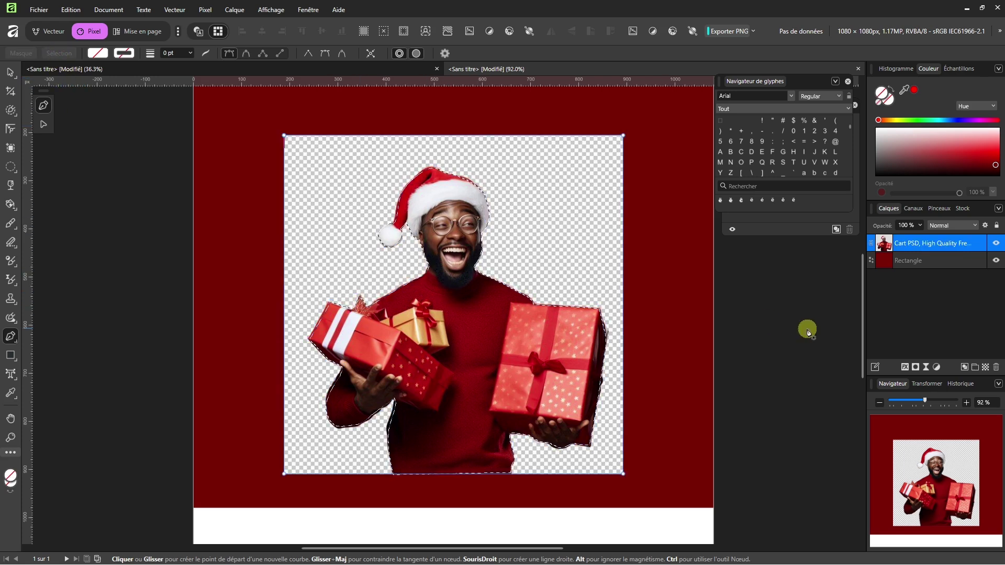
# Refine the selection with a border width of 0% and colour decontamination, and output it as a new decontaminated layer.
pyautogui.click(916, 368)
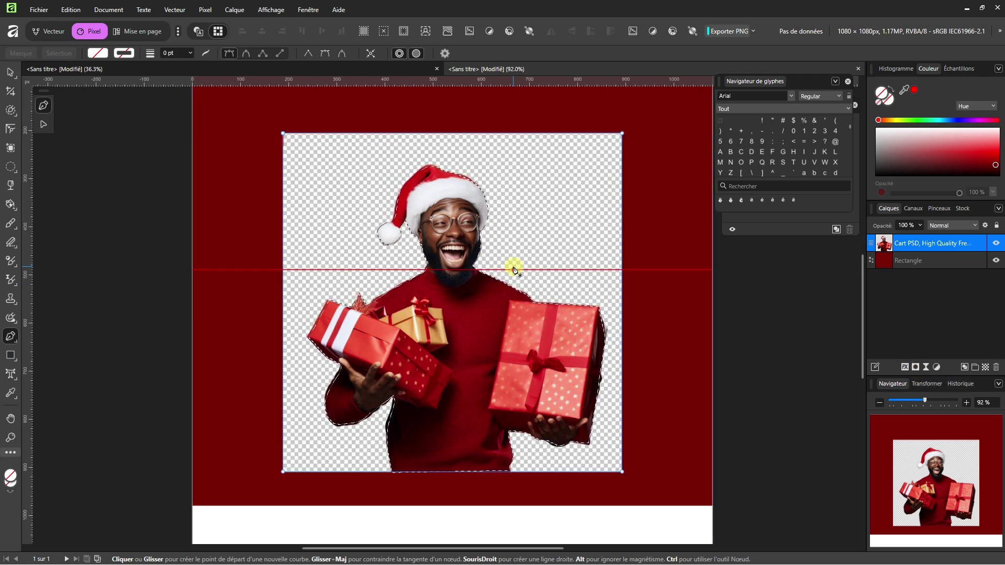
pyautogui.click(11, 110)
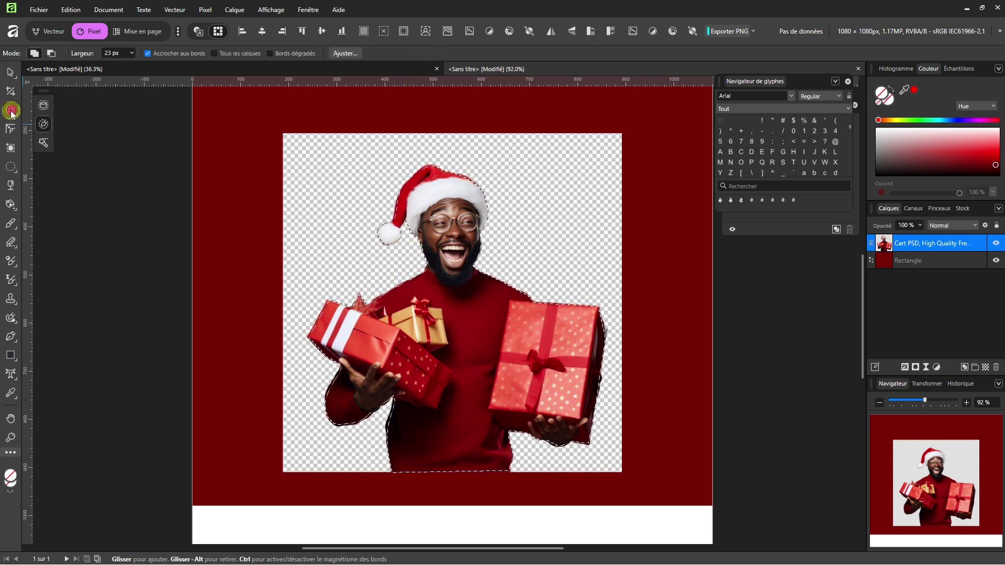
pyautogui.click(345, 53)
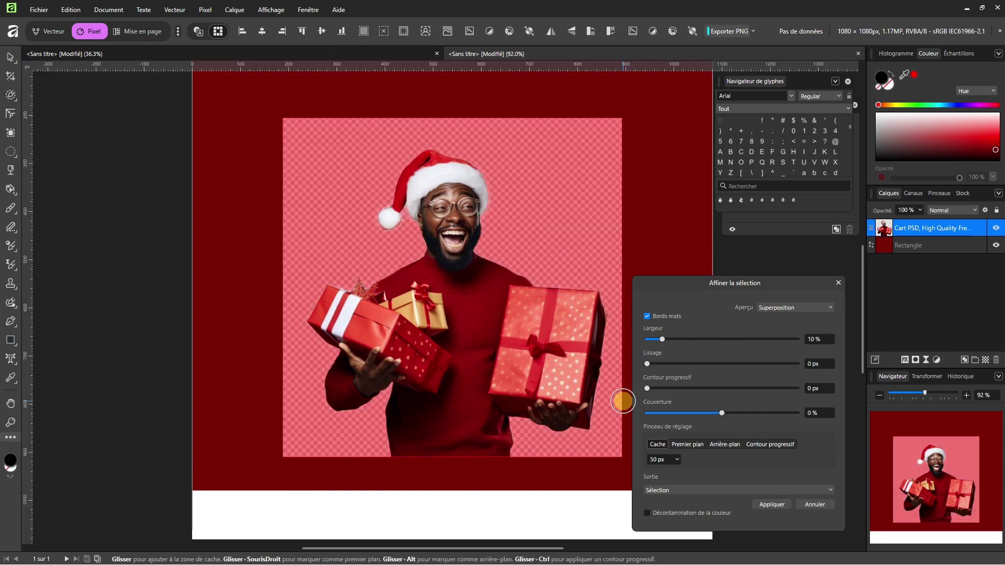
pyautogui.moveTo(666, 340)
pyautogui.mouseDown()
pyautogui.moveTo(639, 339)
pyautogui.moveTo(648, 340)
pyautogui.mouseUp()
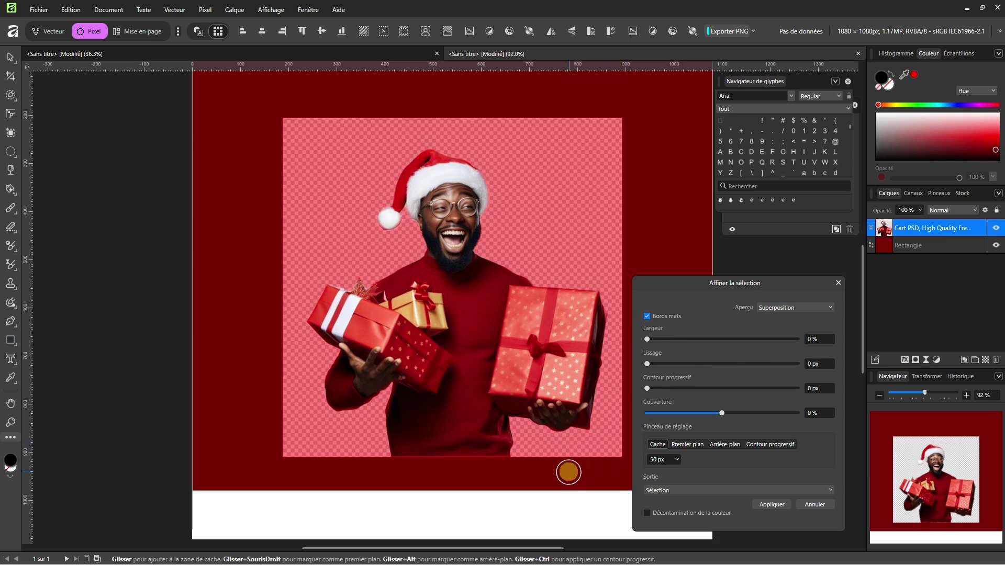
pyautogui.click(646, 512)
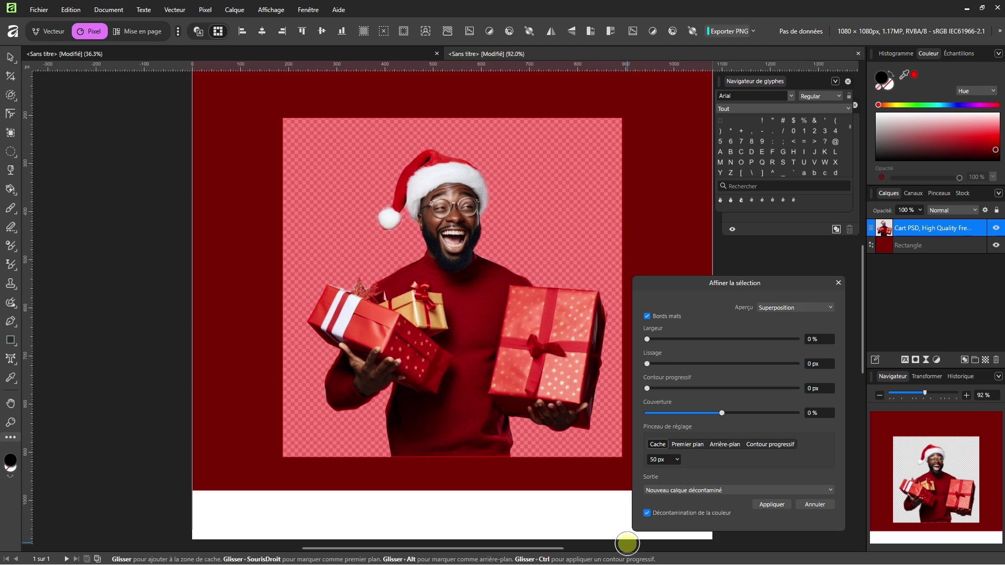
pyautogui.click(770, 504)
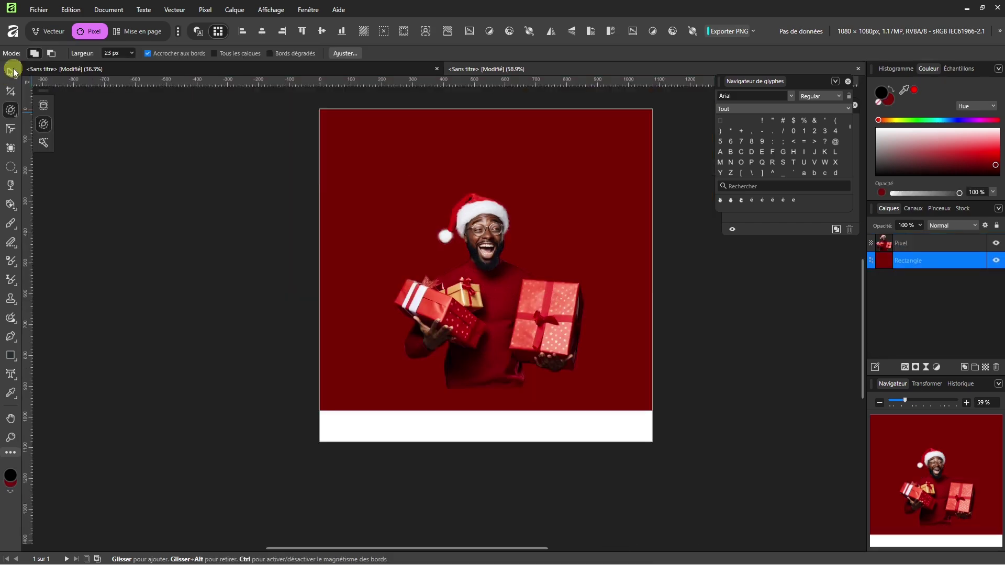
# Move the cut-out man down to the red rectangle's lower edge and enlarge him.
pyautogui.click(10, 72)
pyautogui.moveTo(487, 259); pyautogui.dragTo(486, 281)
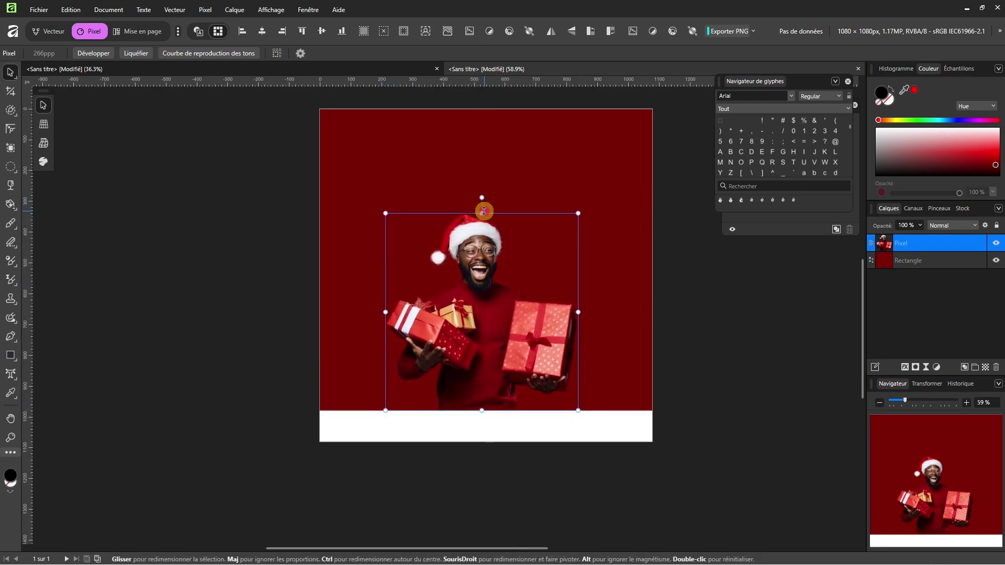
pyautogui.moveTo(482, 212)
pyautogui.mouseDown()
pyautogui.moveTo(487, 167)
pyautogui.moveTo(476, 218)
pyautogui.mouseUp()
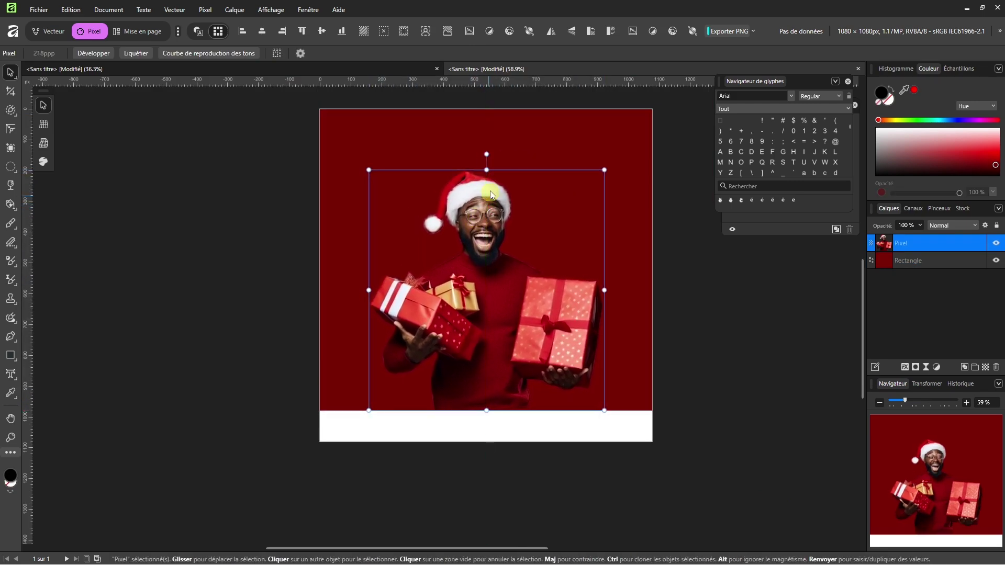
pyautogui.moveTo(486, 168); pyautogui.dragTo(486, 173)
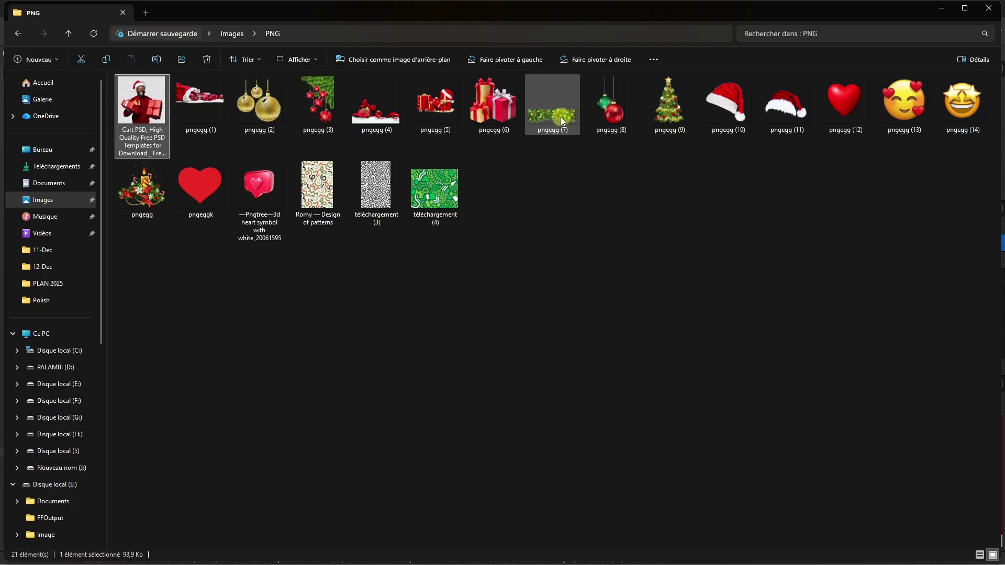
# Place the pngegg (7) garland image from the PNG folder and scale it to span the top of the page.
pyautogui.moveTo(560, 117); pyautogui.dragTo(519, 259)
pyautogui.scroll(-5, 479, 203)
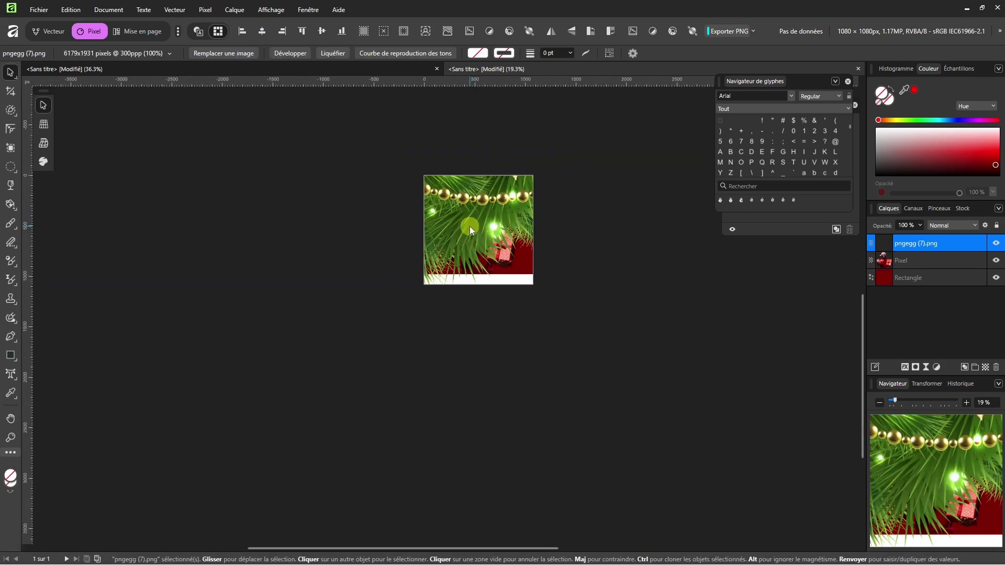
pyautogui.moveTo(482, 161); pyautogui.dragTo(453, 190)
pyautogui.scroll(3, 487, 212)
pyautogui.scroll(3, 466, 184)
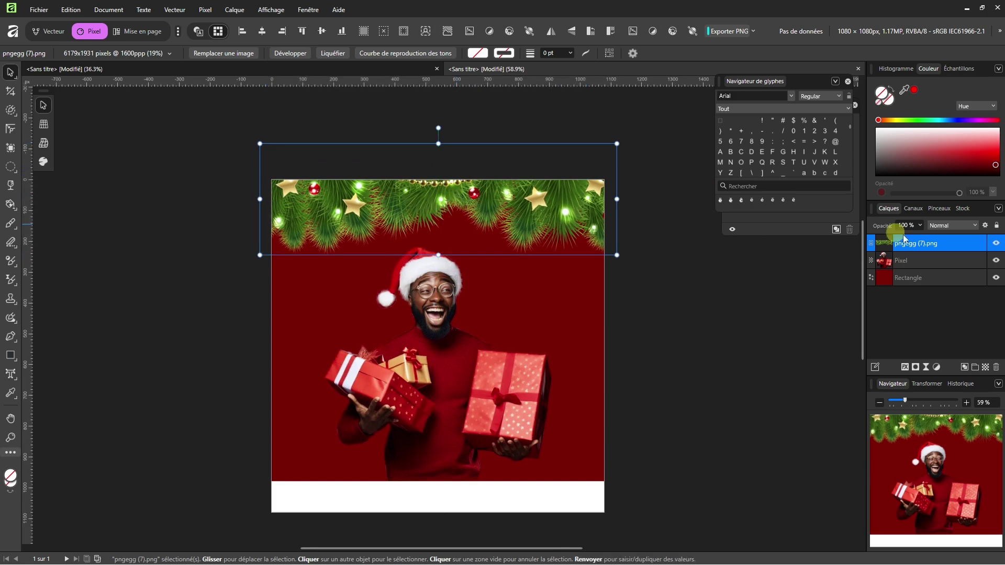
# Add an empty pixel layer directly above the dark red rectangle and activate the Paint Brush tool.
pyautogui.click(913, 278)
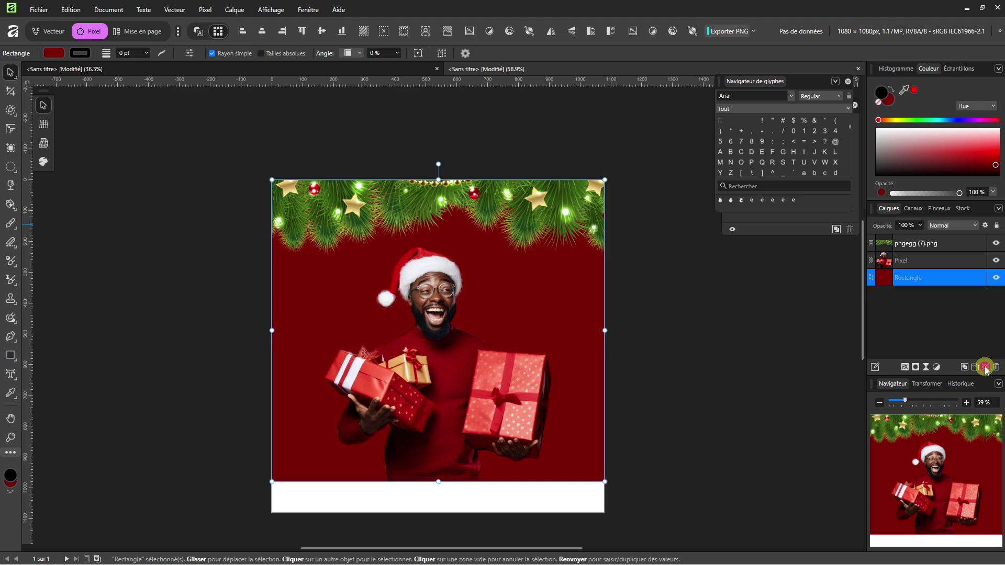
pyautogui.click(986, 367)
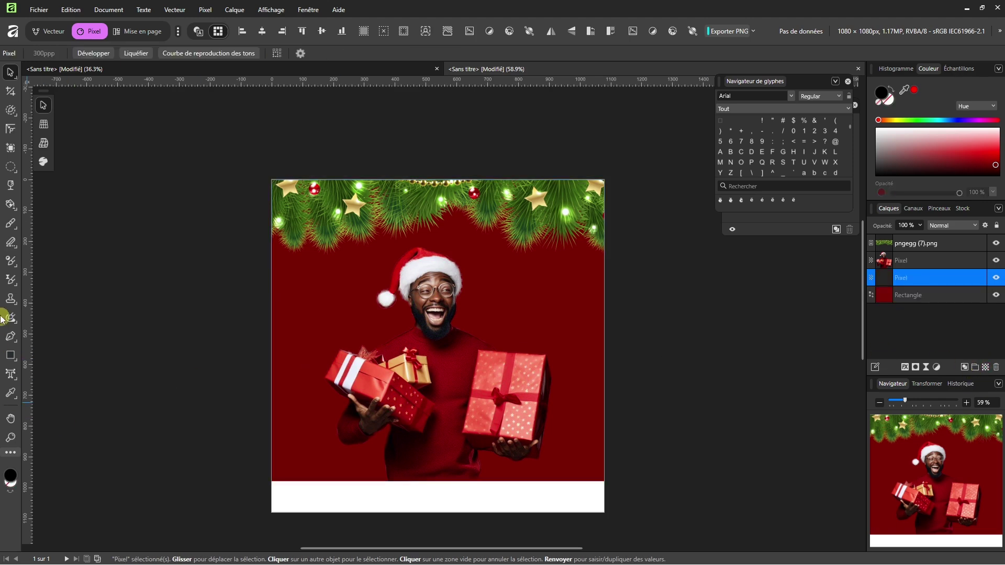
pyautogui.click(13, 224)
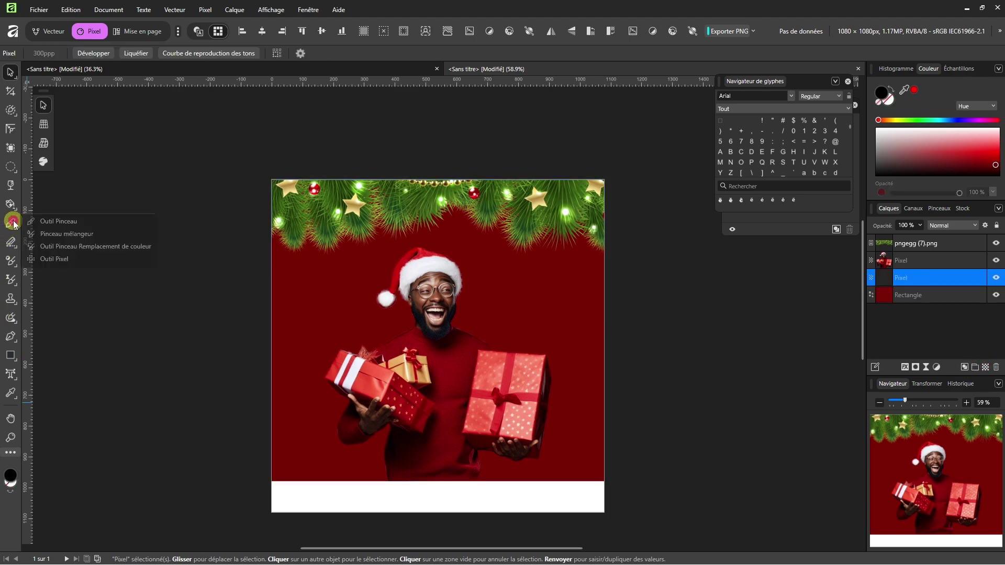
pyautogui.click(58, 223)
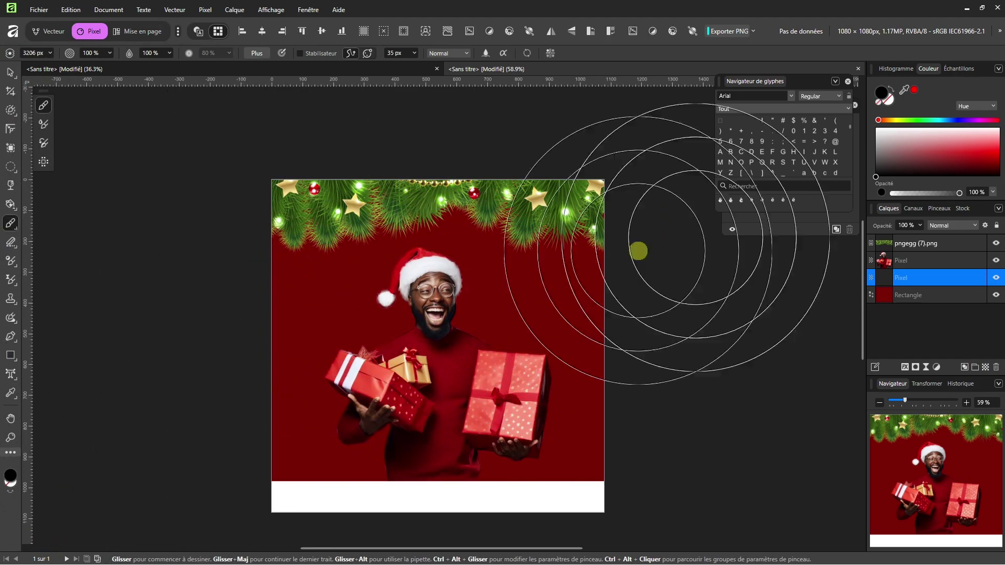
# Paint white snow specks over the red background behind the man, undoing and repeating the first stroke.
pyautogui.click(885, 93)
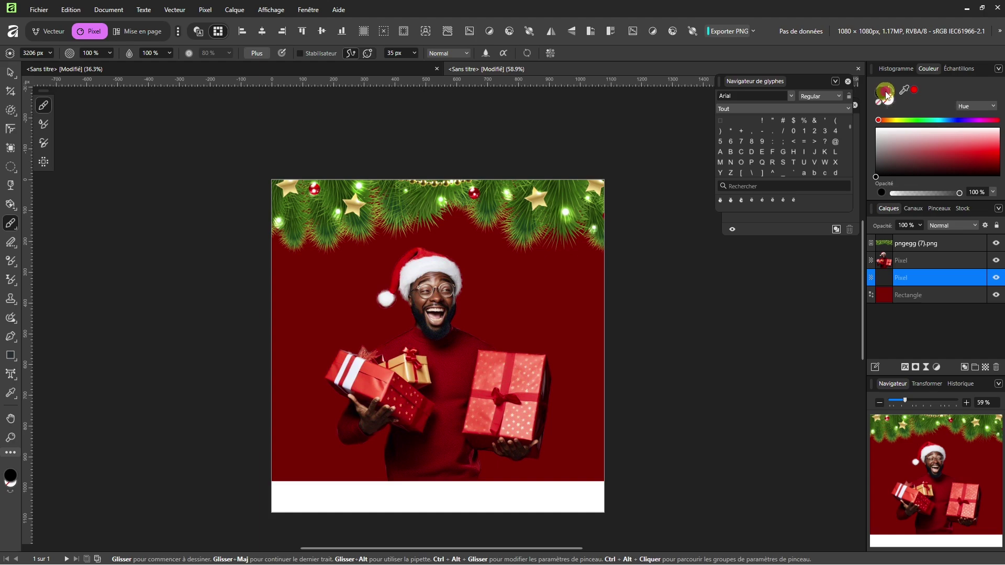
pyautogui.moveTo(908, 151); pyautogui.dragTo(886, 124)
pyautogui.moveTo(429, 293)
pyautogui.mouseDown()
pyautogui.moveTo(417, 329)
pyautogui.moveTo(359, 366)
pyautogui.moveTo(469, 337)
pyautogui.moveTo(427, 303)
pyautogui.moveTo(480, 307)
pyautogui.moveTo(440, 299)
pyautogui.moveTo(418, 323)
pyautogui.mouseUp()
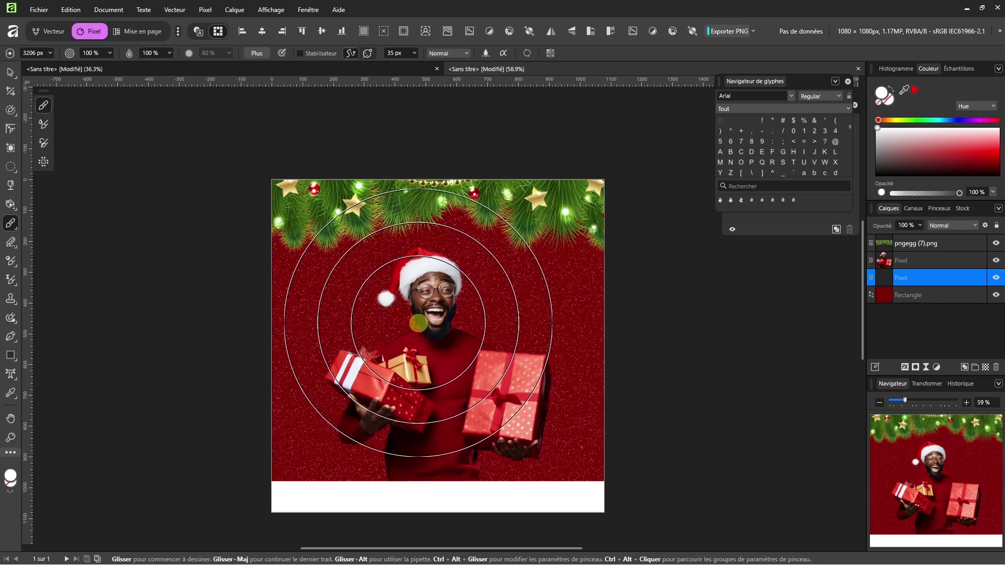
pyautogui.hotkey('ctrl', 'z')
pyautogui.moveTo(418, 322)
pyautogui.mouseDown()
pyautogui.moveTo(571, 373)
pyautogui.moveTo(539, 353)
pyautogui.moveTo(612, 335)
pyautogui.moveTo(522, 376)
pyautogui.moveTo(453, 376)
pyautogui.moveTo(444, 347)
pyautogui.mouseUp()
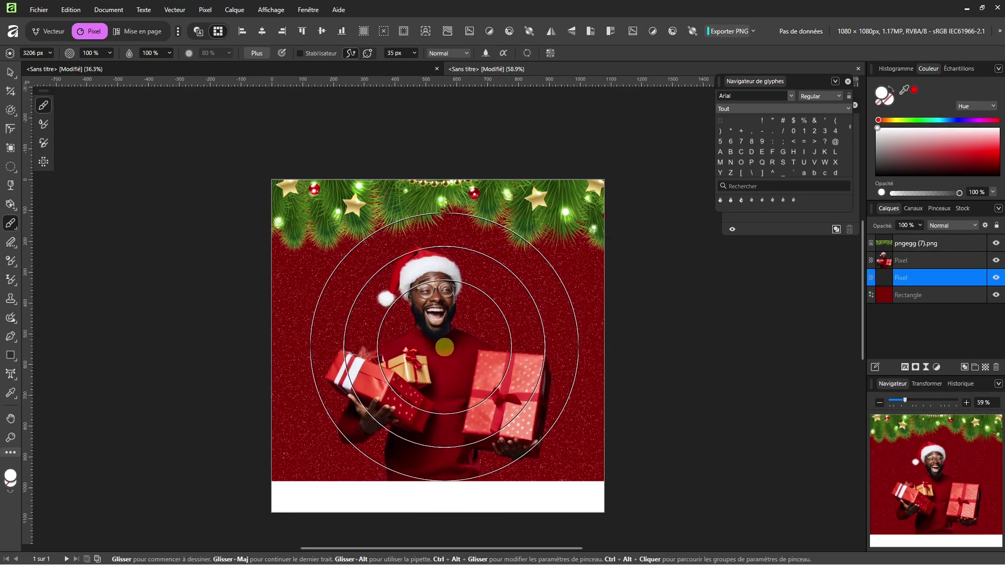
pyautogui.click(446, 346)
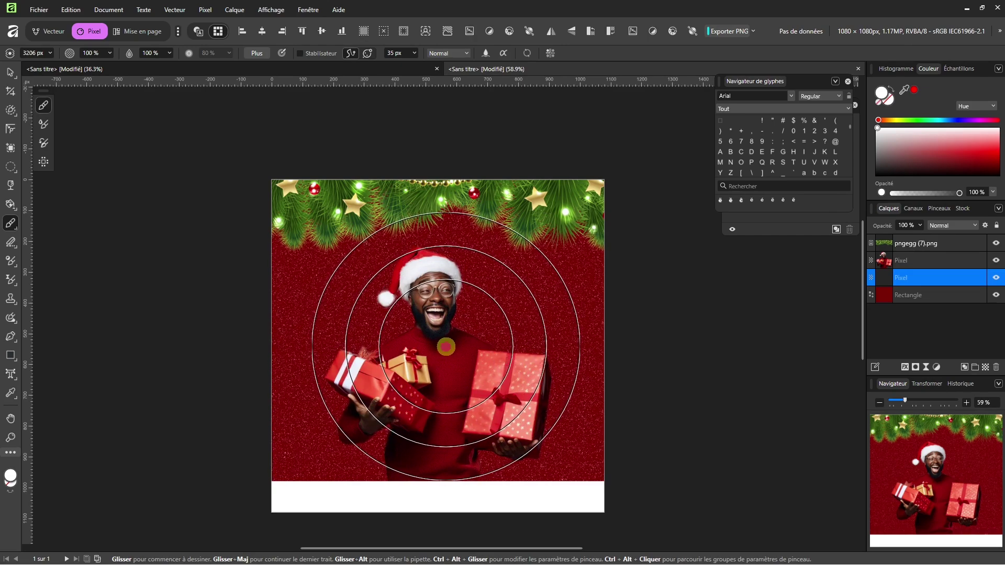
# Shrink the cut-out man slightly, keeping him centred and resting on the white strip.
pyautogui.click(12, 73)
pyautogui.scroll(-3, 545, 134)
pyautogui.scroll(4, 449, 293)
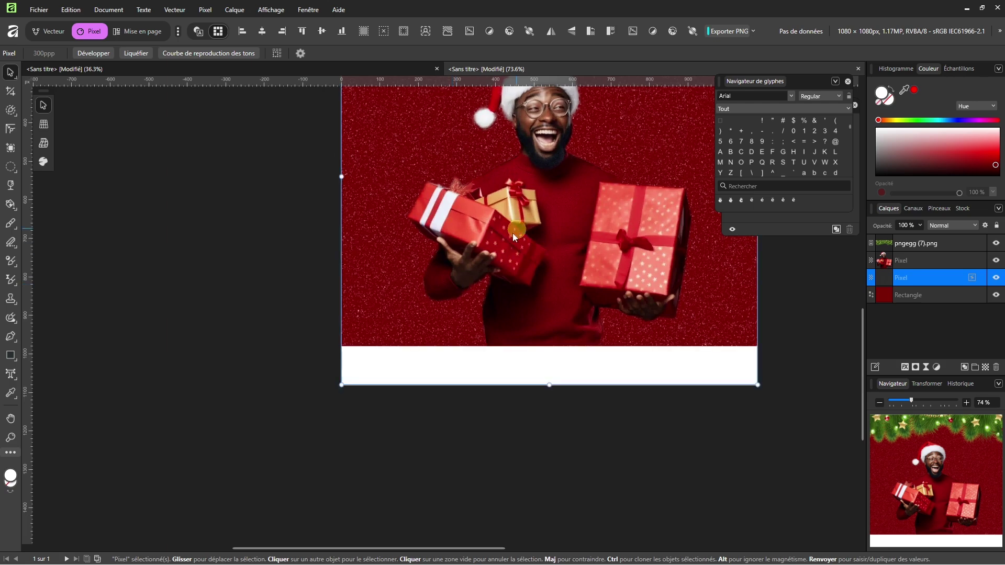
pyautogui.scroll(-1, 474, 276)
pyautogui.click(492, 255)
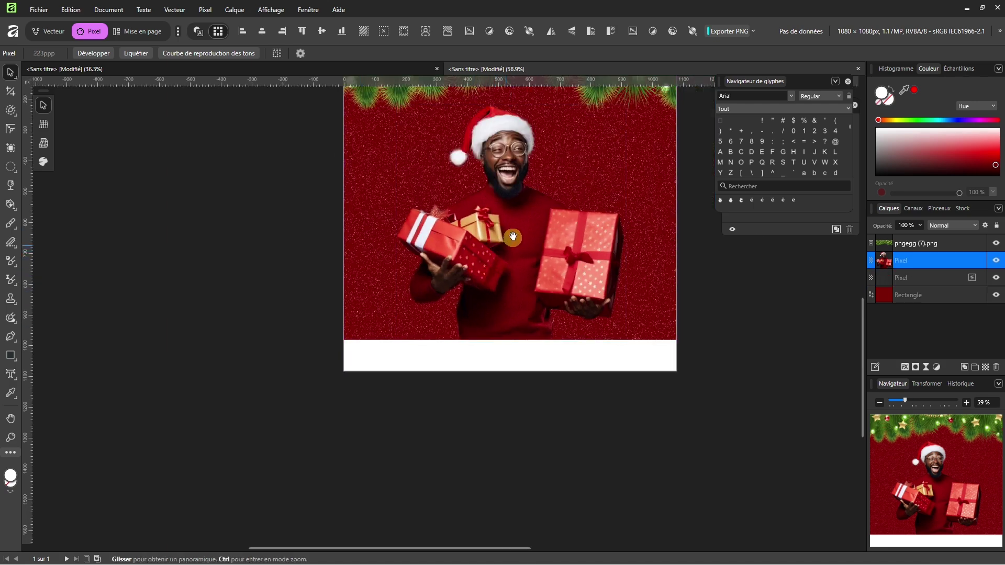
pyautogui.scroll(2, 503, 210)
pyautogui.moveTo(497, 159); pyautogui.dragTo(496, 176)
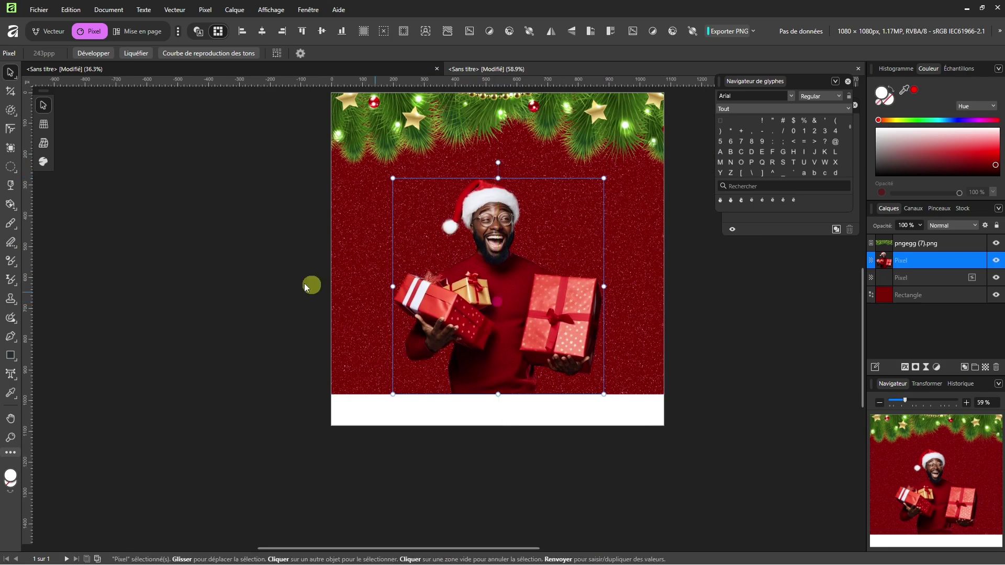
# Add an empty pixel layer directly above the snow layer, behind the cut-out man.
pyautogui.click(278, 281)
pyautogui.click(517, 282)
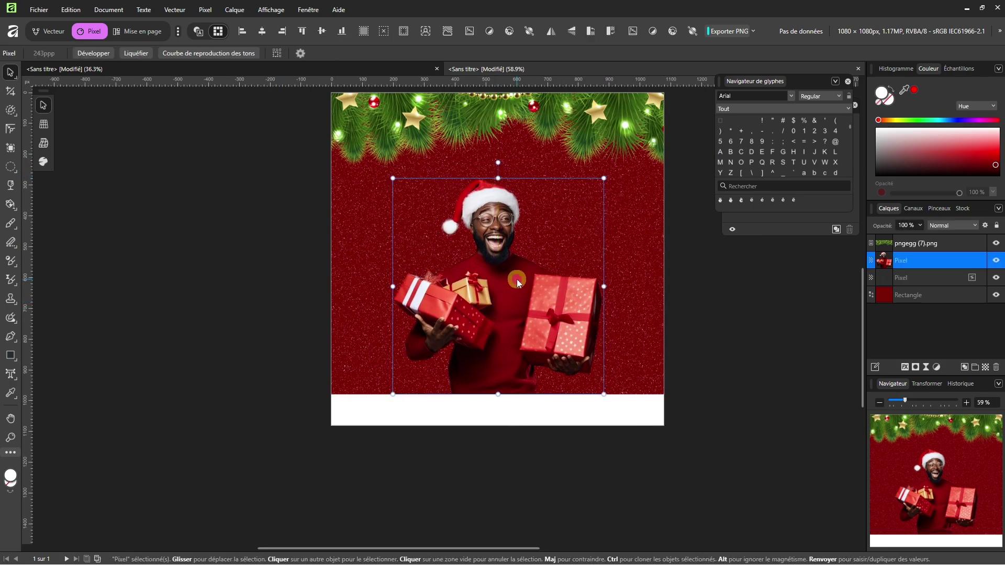
pyautogui.click(919, 281)
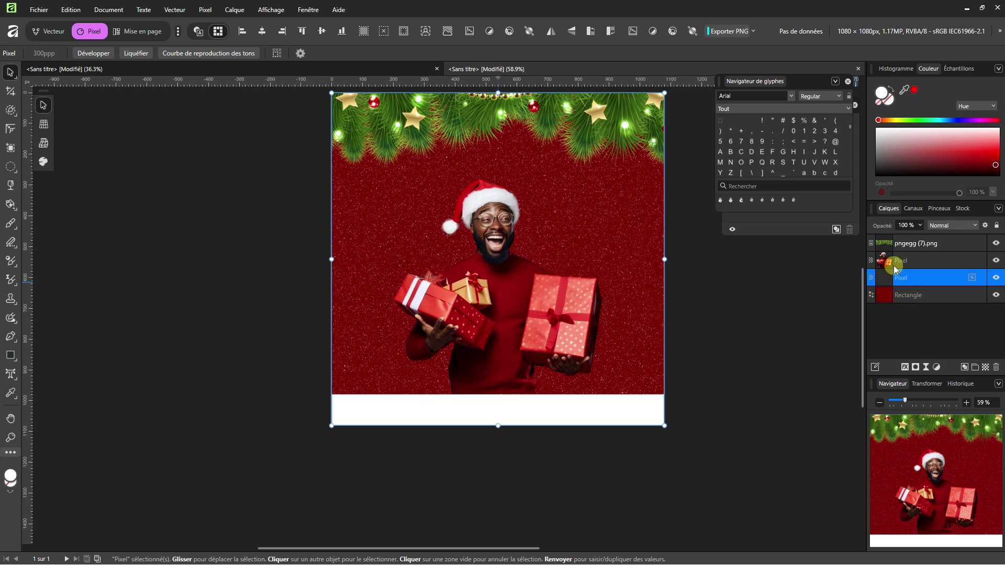
pyautogui.click(985, 367)
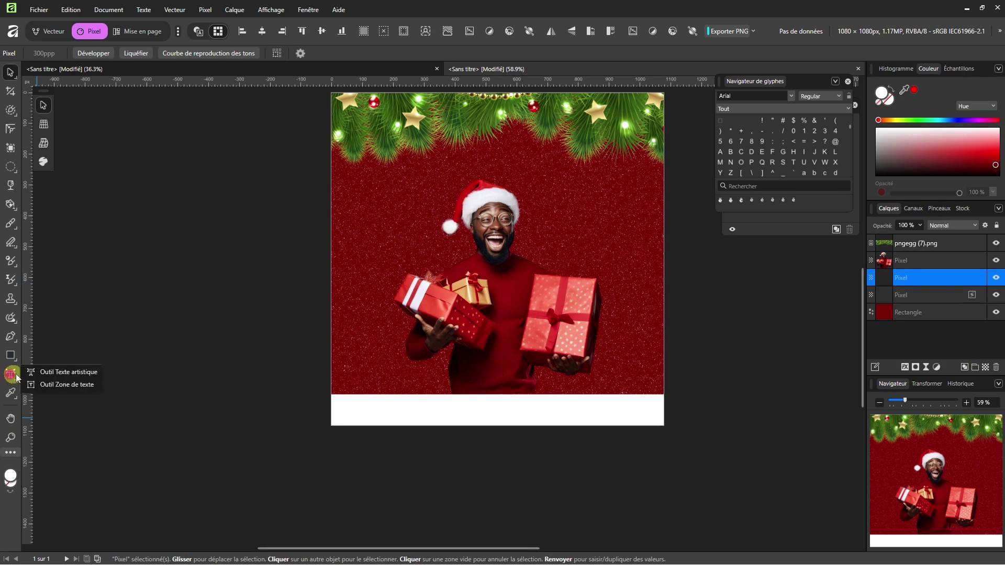
# Create an artistic text reading "Joyeux" on the red background beside the man's Santa hat.
pyautogui.click(54, 372)
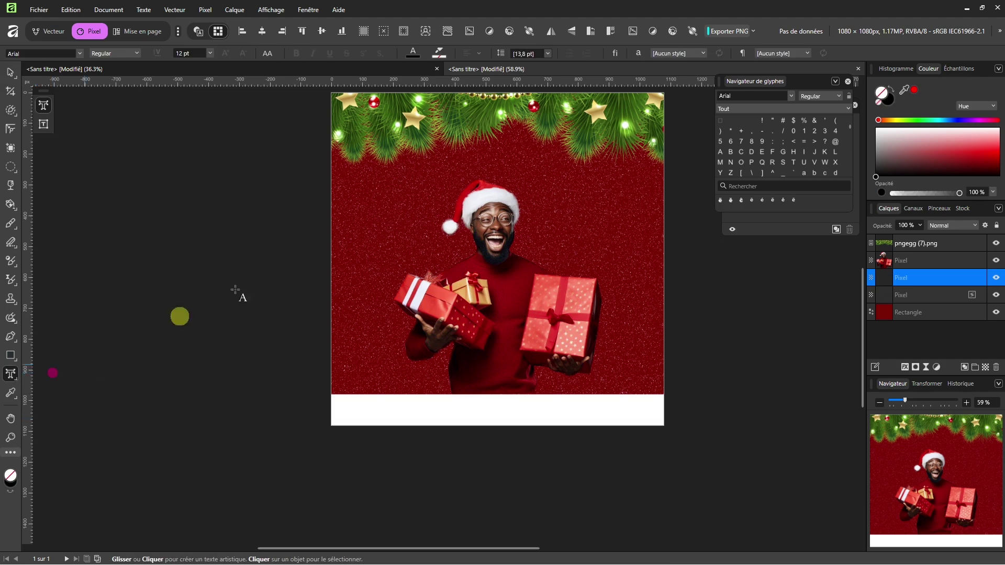
pyautogui.click(413, 197)
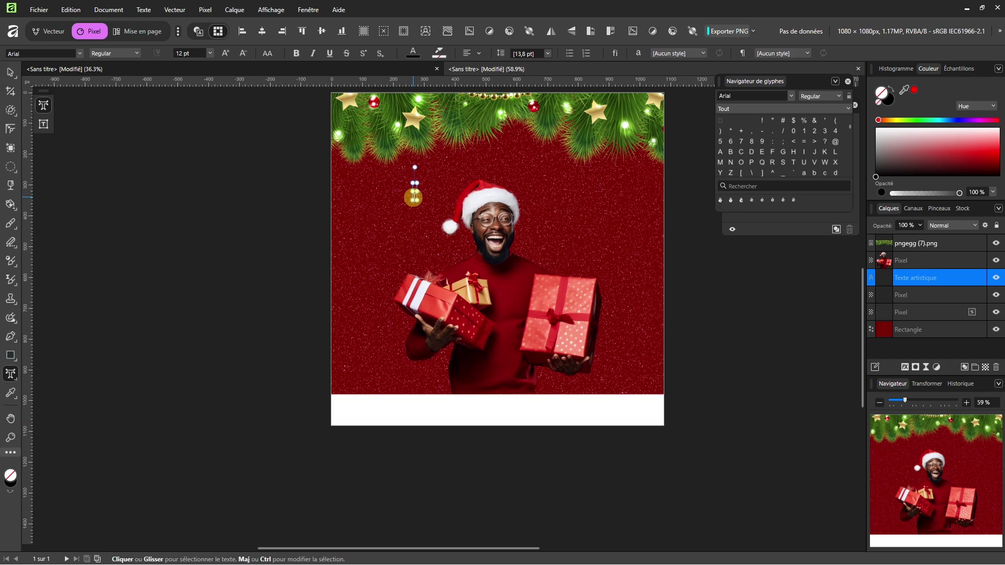
pyautogui.write('J')
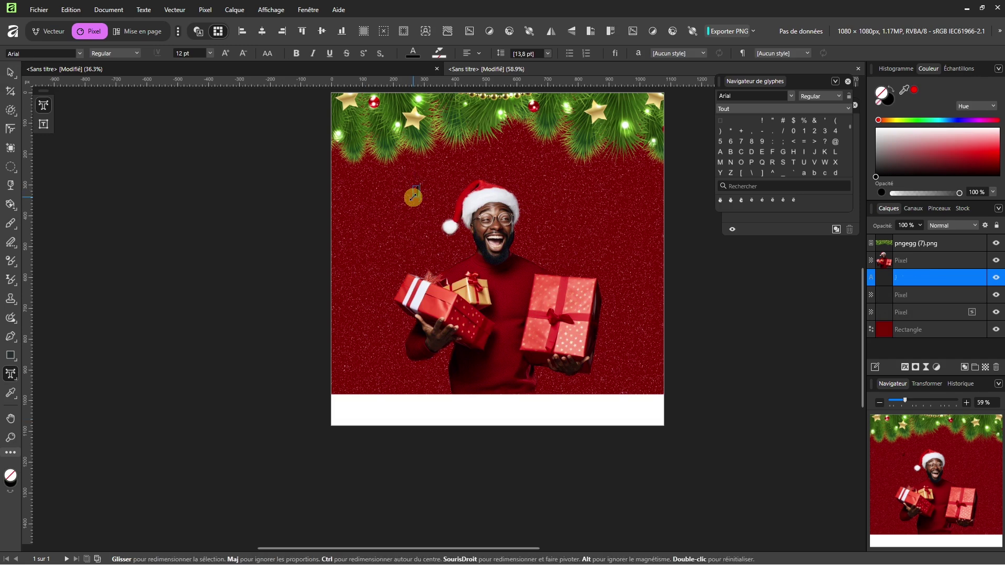
pyautogui.write('oyeux')
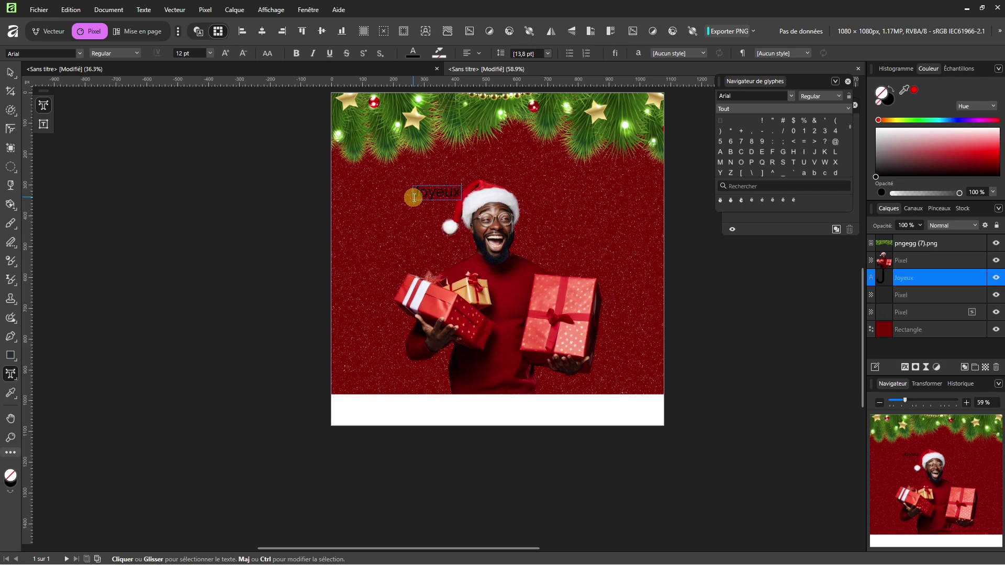
pyautogui.press('Escape')
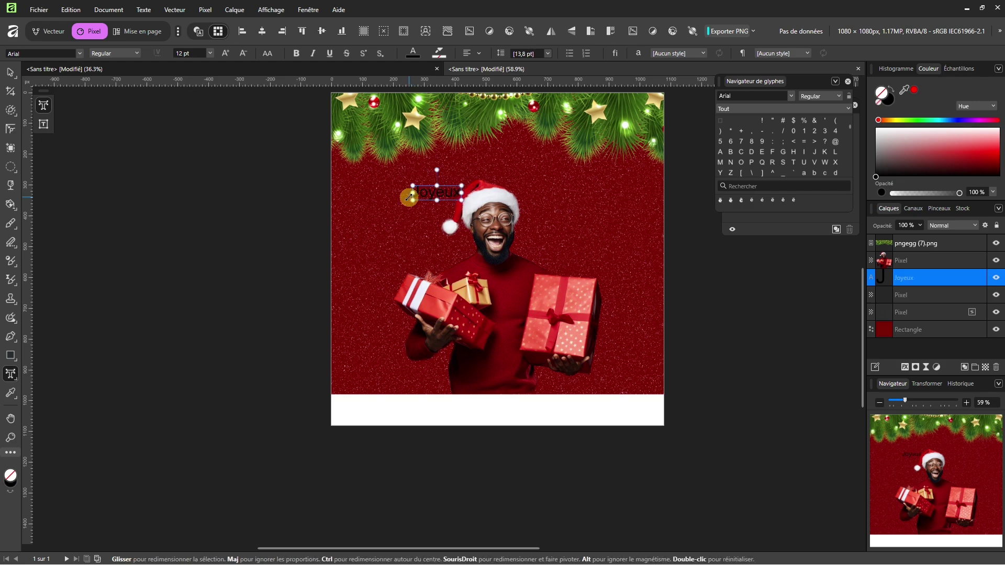
# Format the "Joyeux" text in white Bulgatti at 36 pt.
pyautogui.doubleClick(409, 198)
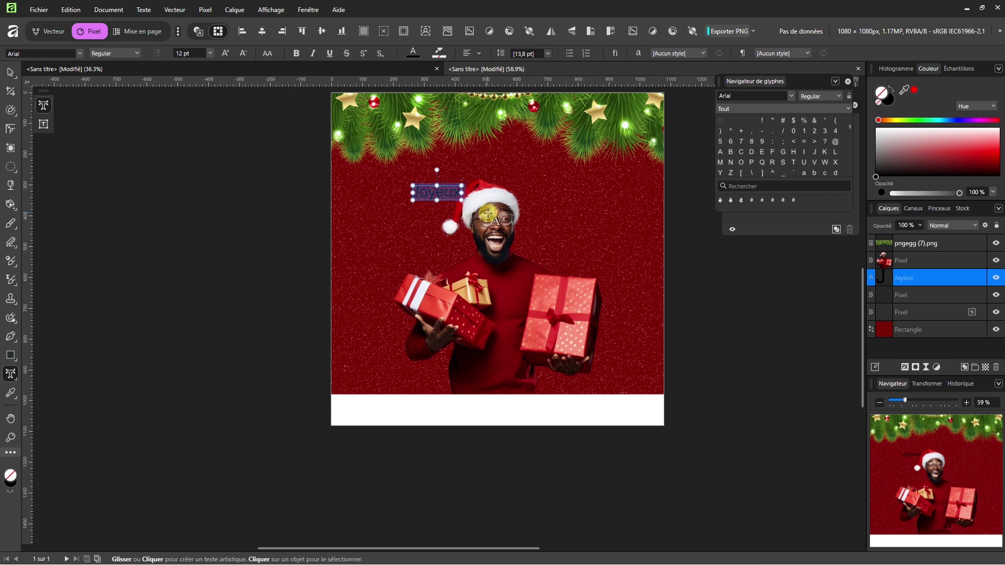
pyautogui.click(211, 53)
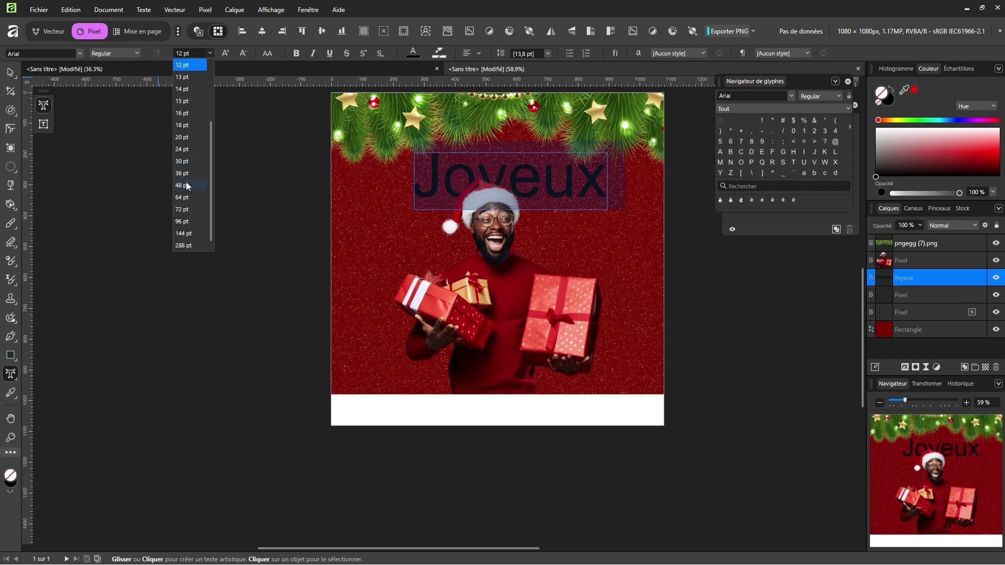
pyautogui.click(184, 174)
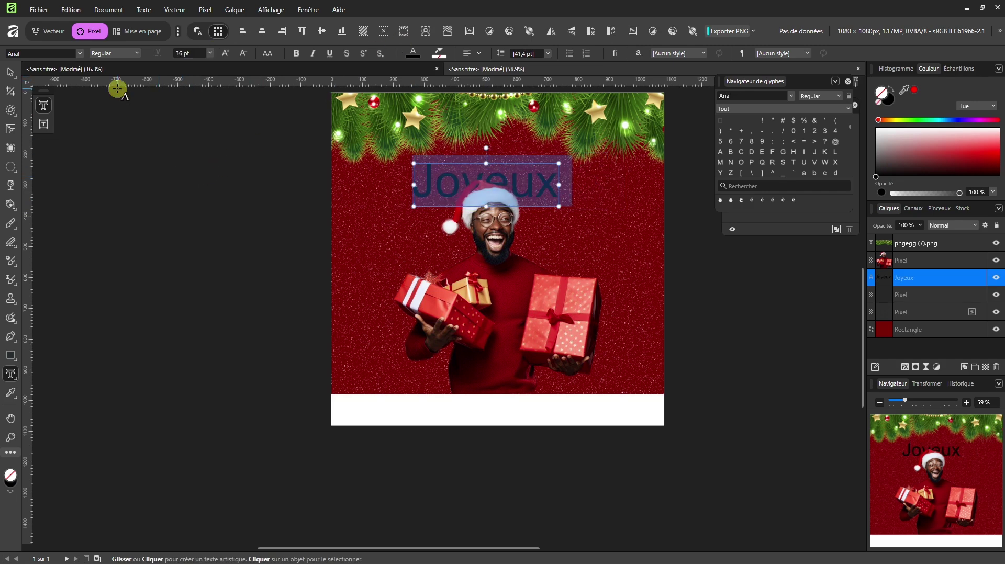
pyautogui.click(413, 52)
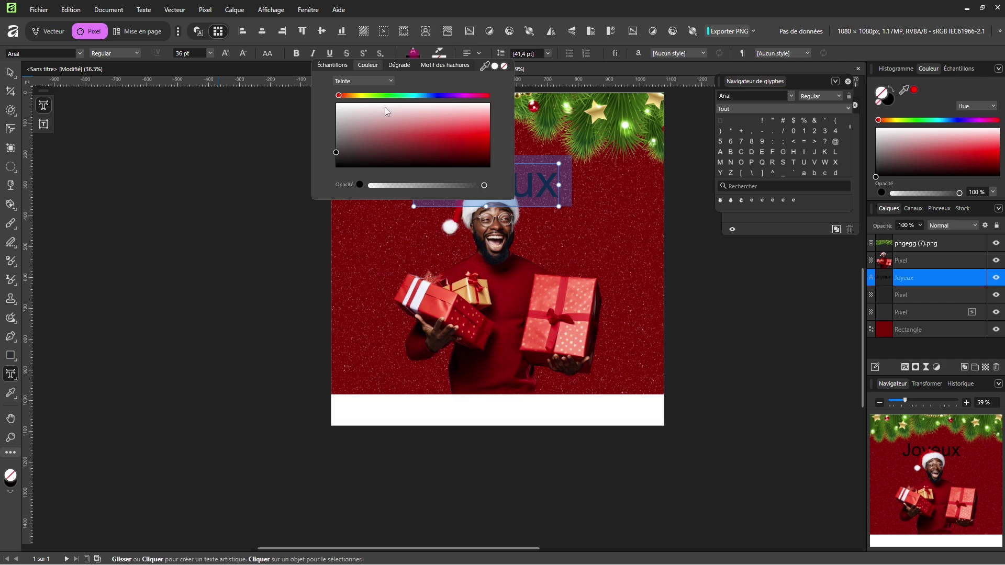
pyautogui.moveTo(385, 108); pyautogui.dragTo(325, 98)
pyautogui.click(80, 53)
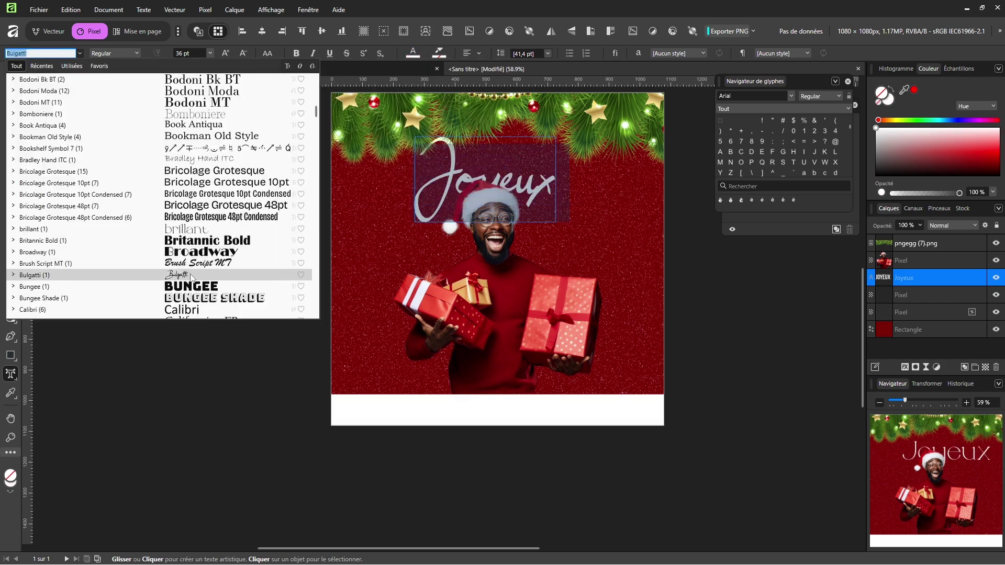
pyautogui.click(190, 274)
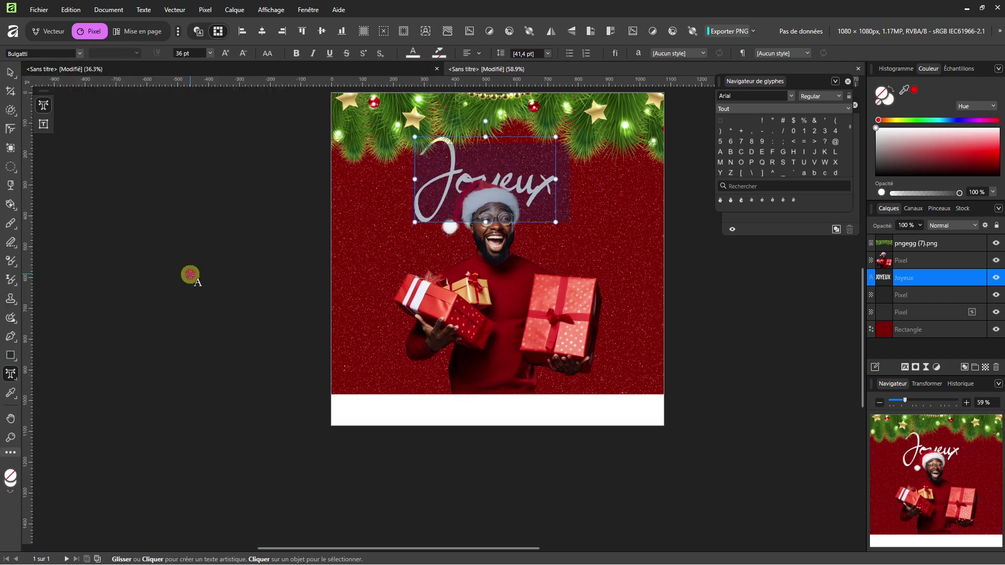
# Shear "Joyeux" so it slants upward to the right, enlarge it slightly and place it left of the man's head.
pyautogui.click(11, 72)
pyautogui.click(434, 165)
pyautogui.moveTo(442, 174); pyautogui.dragTo(523, 177)
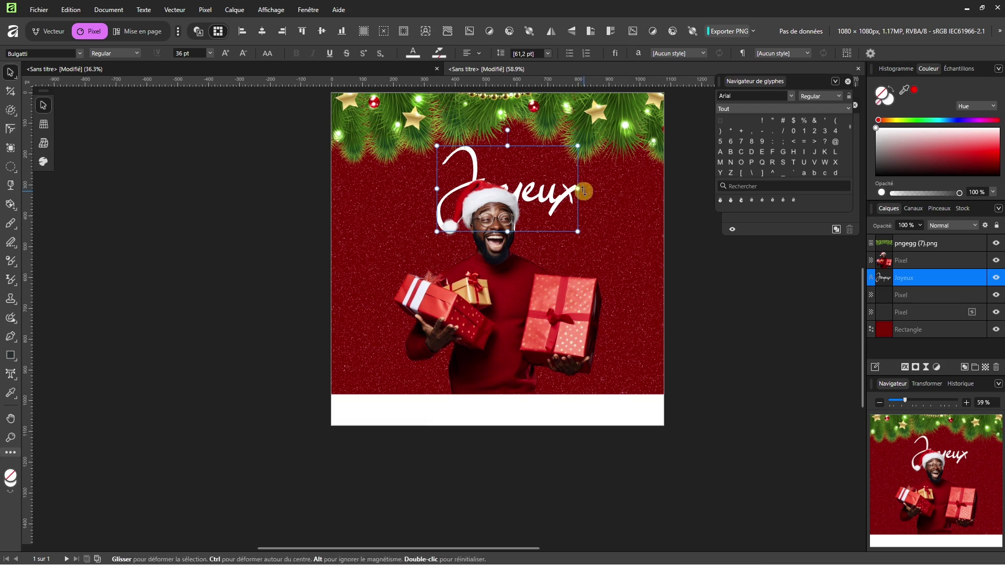
pyautogui.moveTo(584, 191); pyautogui.dragTo(512, 195)
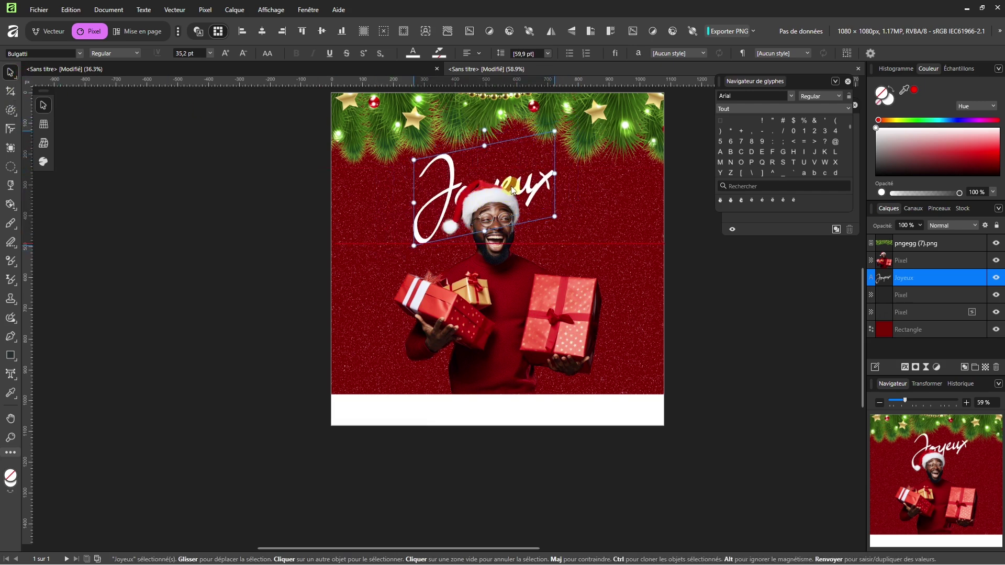
pyautogui.moveTo(414, 204); pyautogui.dragTo(363, 213)
pyautogui.moveTo(555, 174); pyautogui.dragTo(516, 182)
pyautogui.moveTo(423, 203)
pyautogui.mouseDown()
pyautogui.moveTo(443, 195)
pyautogui.moveTo(436, 203)
pyautogui.mouseUp()
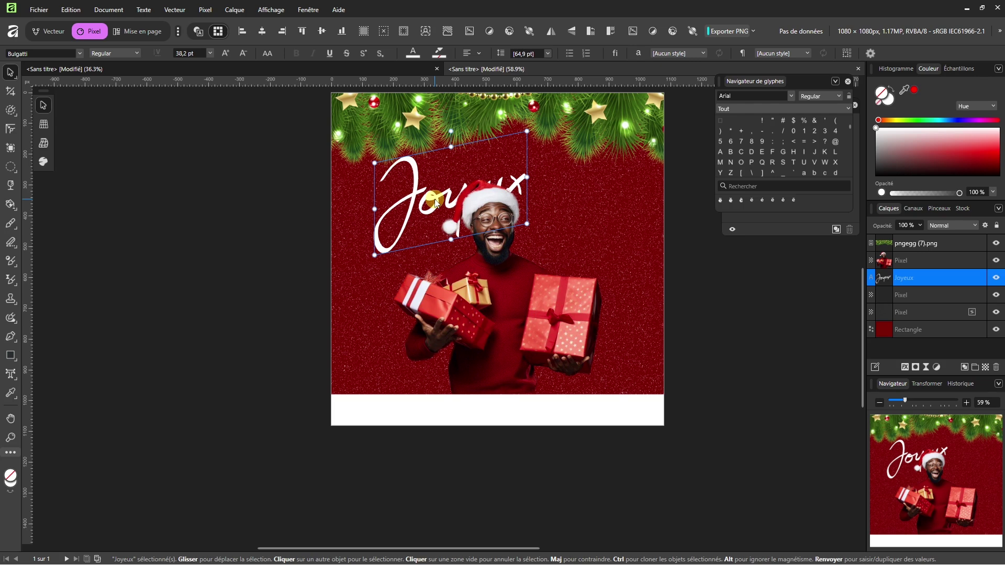
# Make one duplicate of "Joyeux" through Move/Duplicate and place the copy to the right of the man's head.
pyautogui.press('Return')
pyautogui.moveTo(760, 104); pyautogui.dragTo(720, 132)
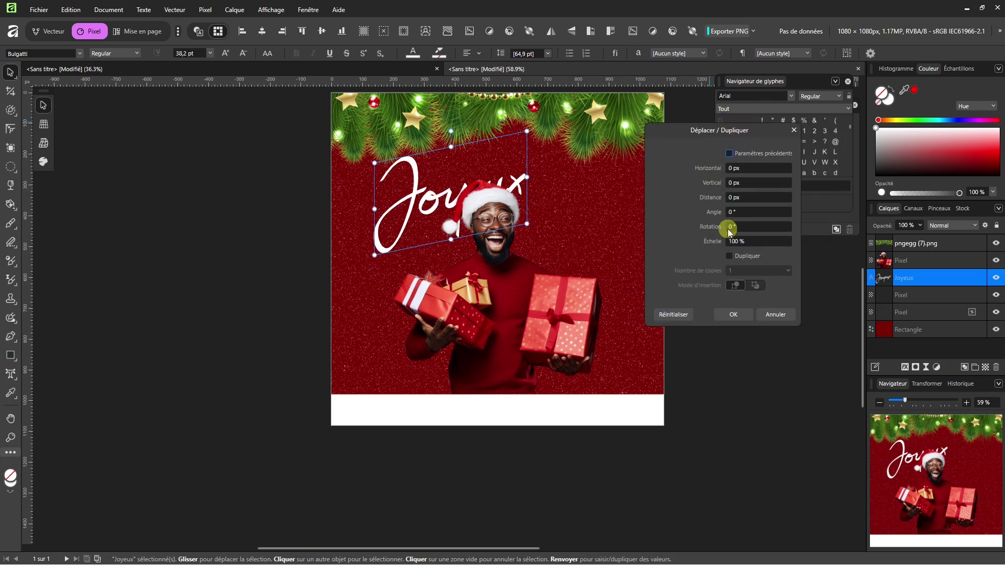
pyautogui.click(733, 257)
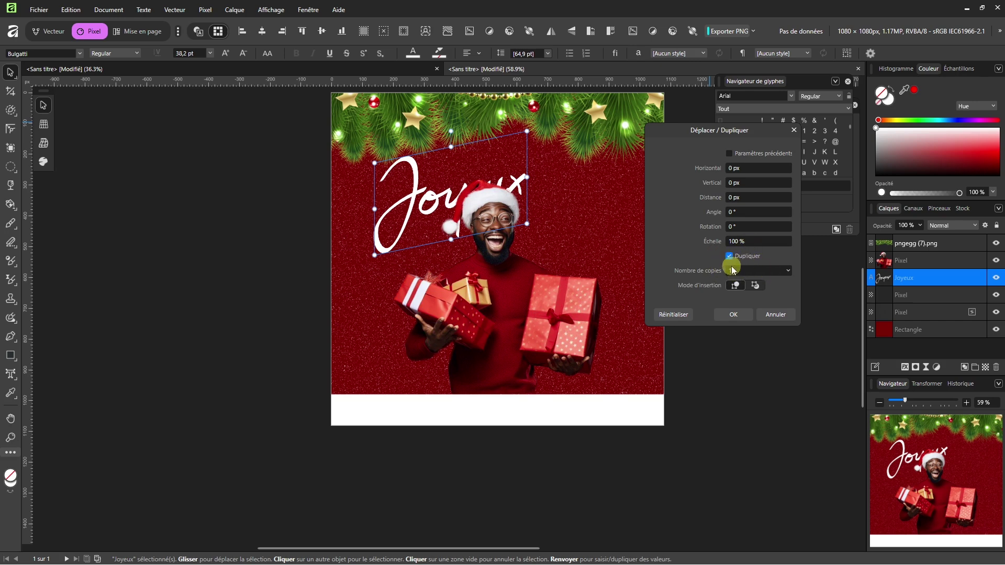
pyautogui.click(738, 313)
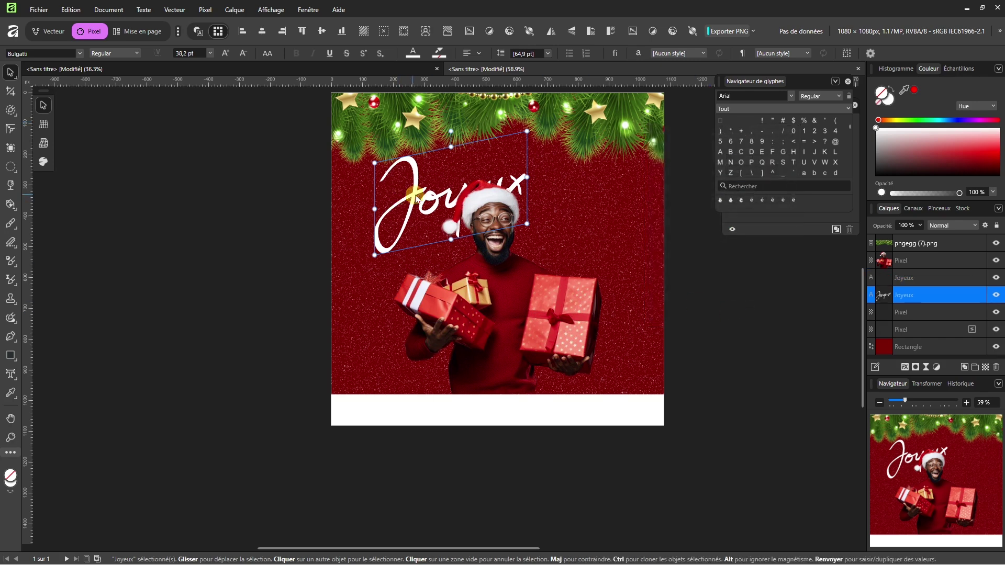
pyautogui.moveTo(424, 197); pyautogui.dragTo(586, 222)
# Replace the copied text with "Noel" and set it large in Montserrat Bold behind the man's head.
pyautogui.doubleClick(592, 230)
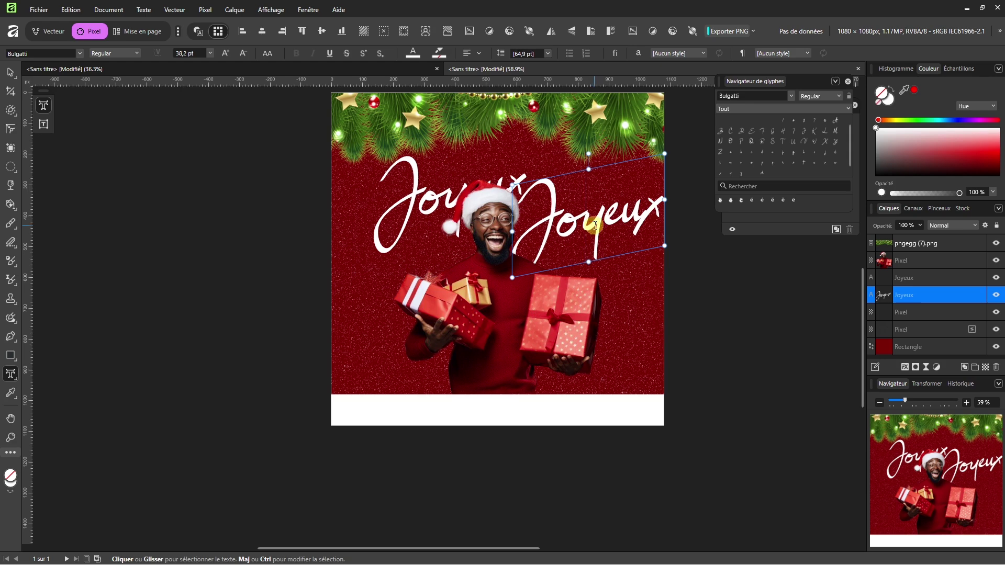
pyautogui.doubleClick(595, 226)
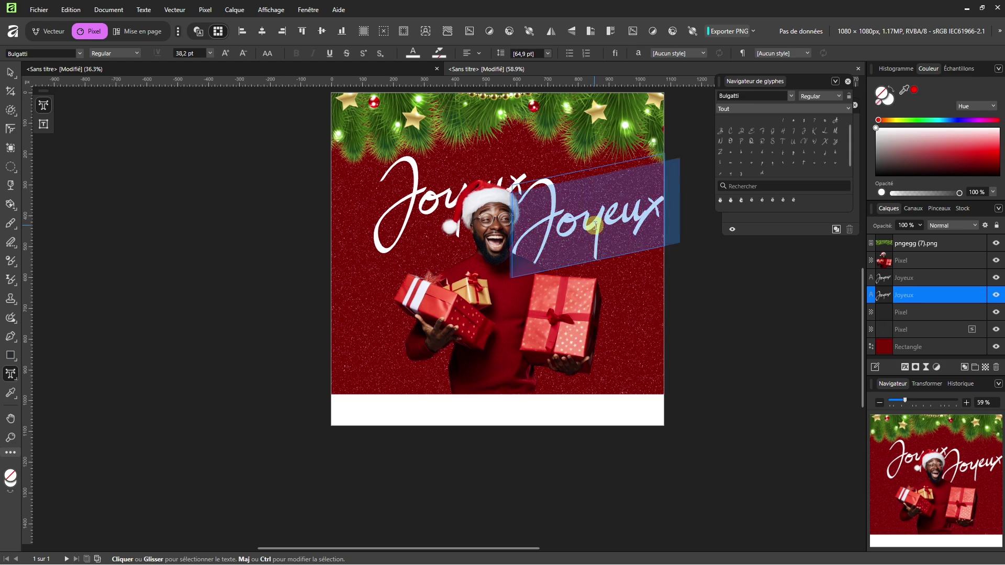
pyautogui.write('Noel')
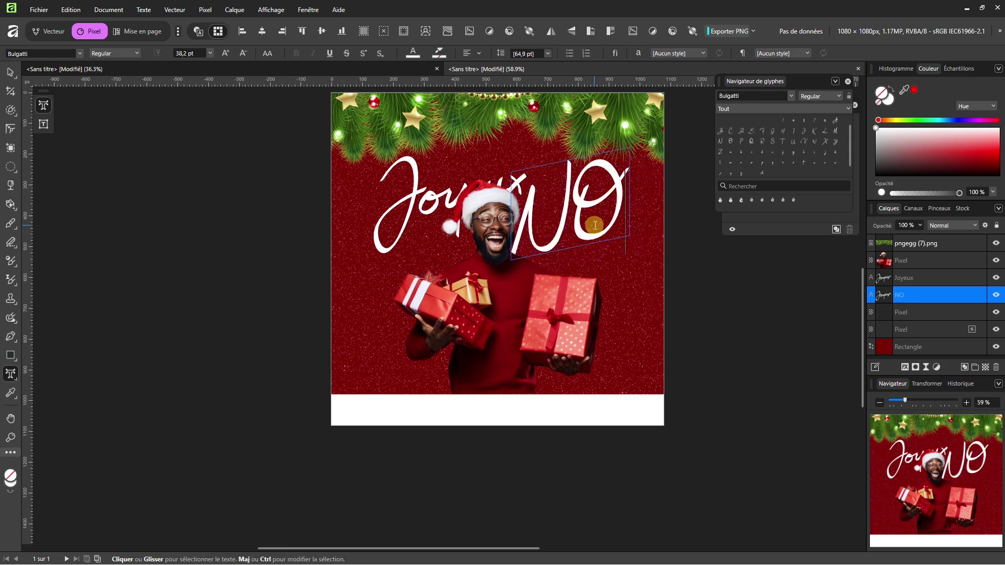
pyautogui.press('Escape')
# Replace the "e" in "Noel" with the "ë" glyph from the glyph browser.
pyautogui.doubleClick(594, 221)
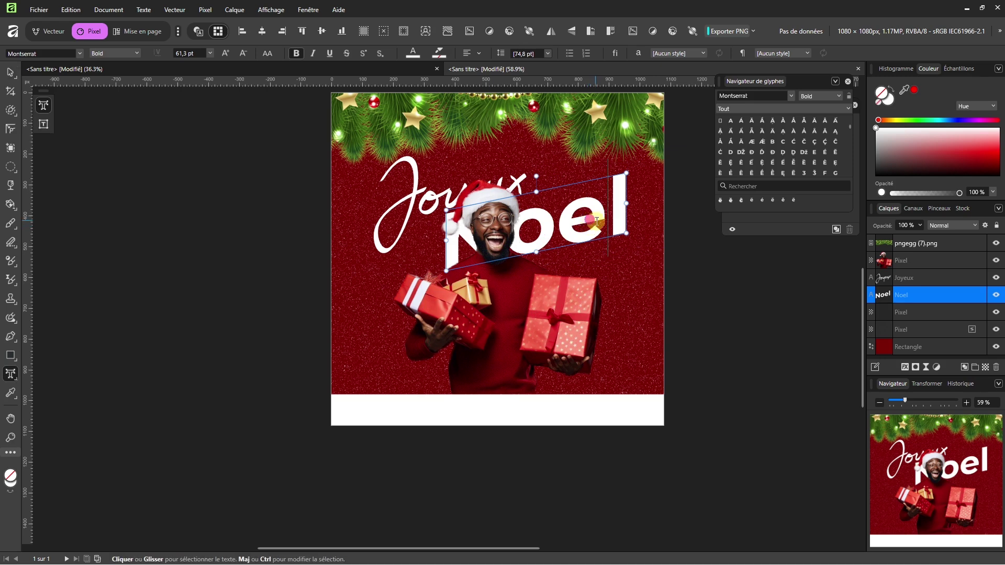
pyautogui.moveTo(590, 223); pyautogui.dragTo(576, 225)
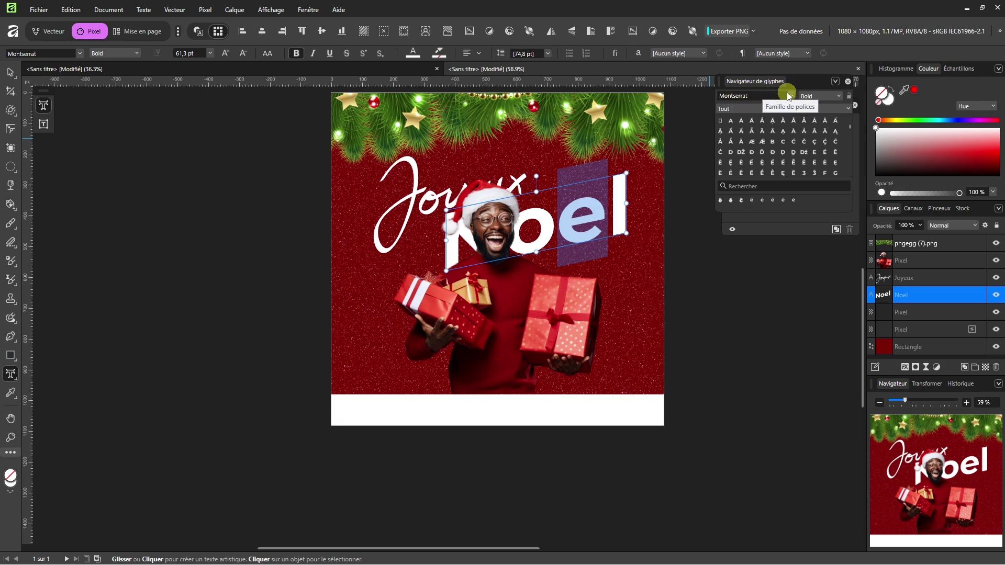
pyautogui.click(308, 9)
pyautogui.moveTo(350, 135)
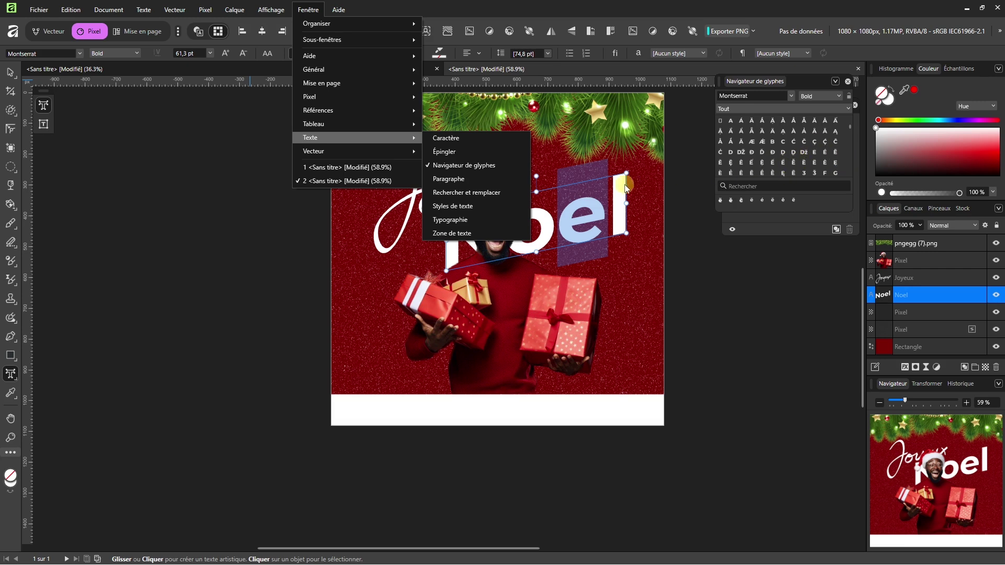
pyautogui.click(791, 150)
pyautogui.doubleClick(795, 157)
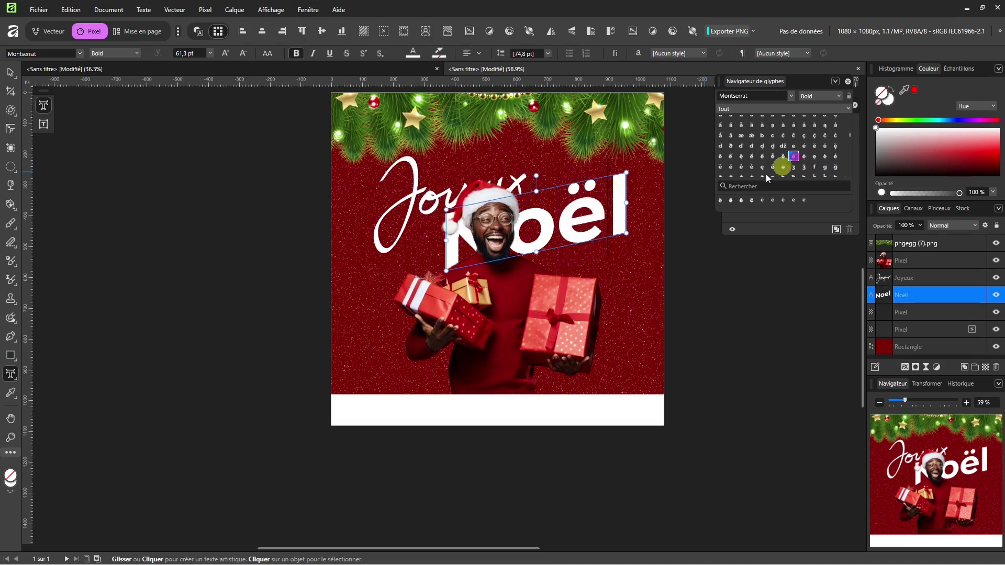
# Reposition and slightly enlarge "Joyeux" so it sits just above "Noël".
pyautogui.click(10, 70)
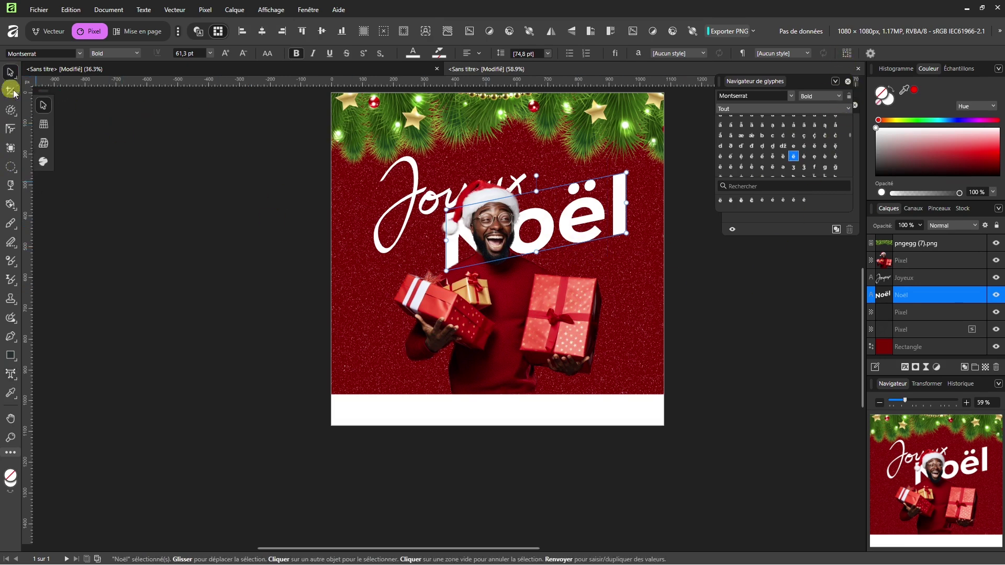
pyautogui.hotkey('ctrl', 'd')
pyautogui.scroll(-1, 462, 229)
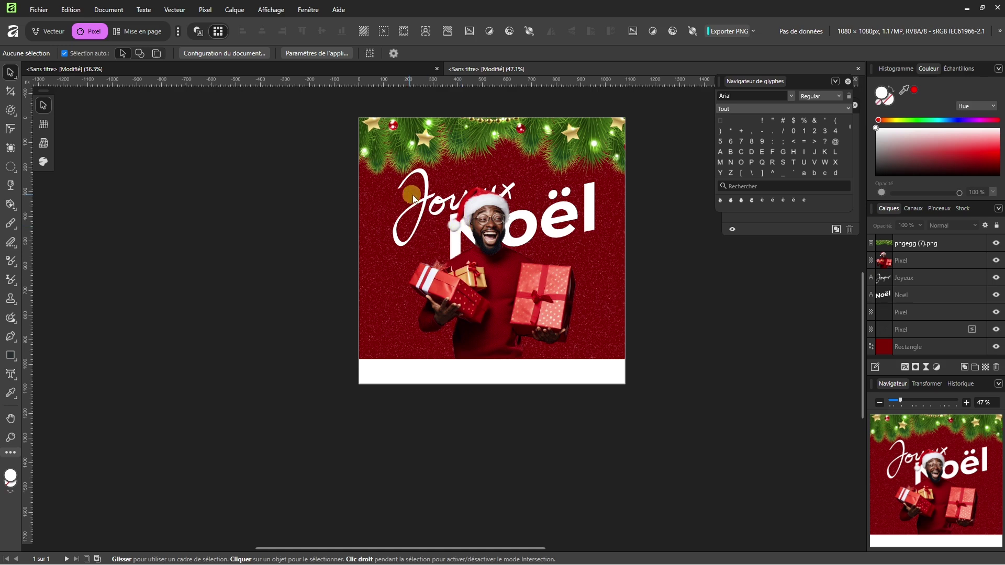
pyautogui.click(432, 207)
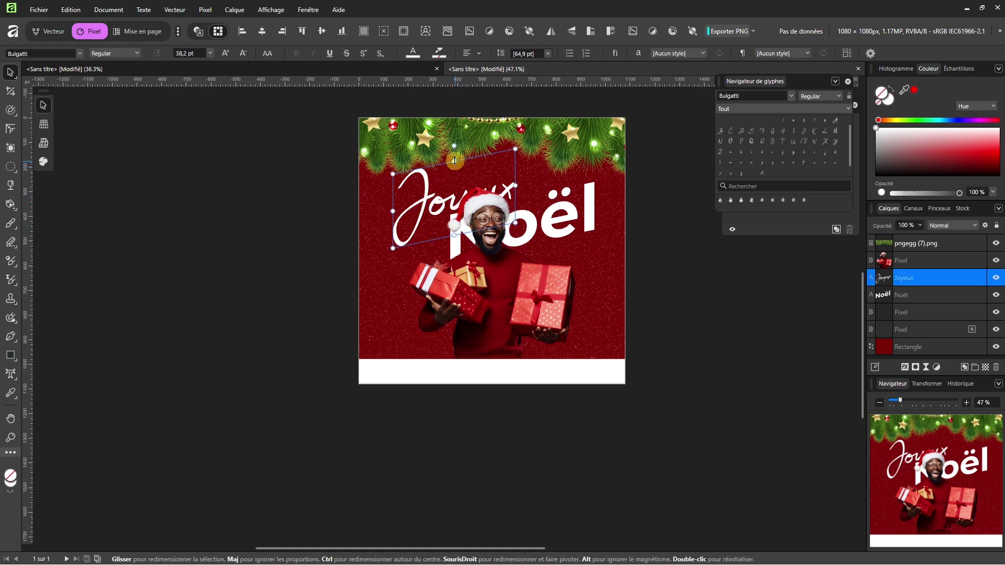
pyautogui.moveTo(454, 162); pyautogui.dragTo(437, 193)
# Shrink the cut-out man slightly, keeping him on the white strip, and move "Noël" down a little.
pyautogui.moveTo(503, 187); pyautogui.dragTo(484, 231)
pyautogui.click(495, 290)
pyautogui.click(670, 306)
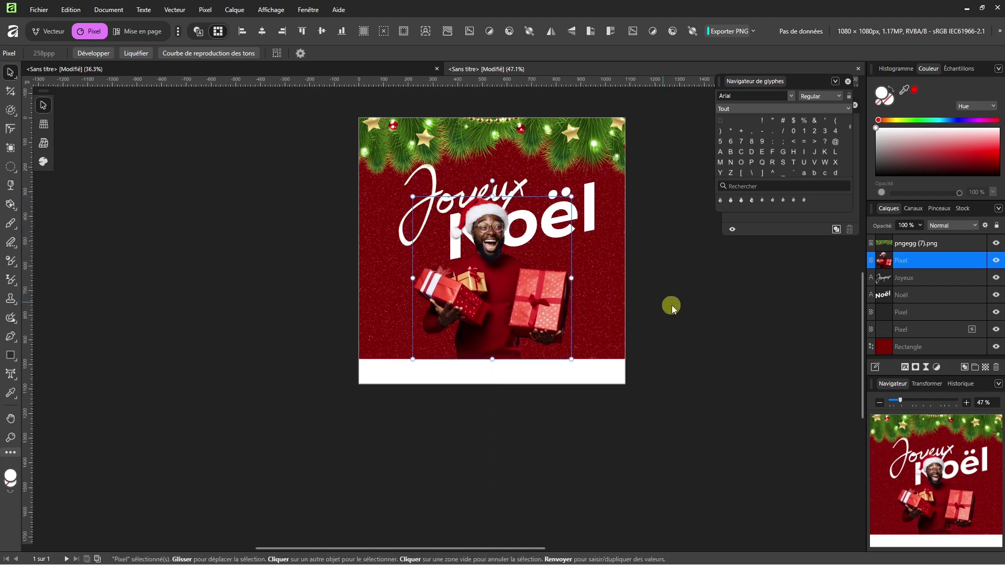
pyautogui.click(574, 224)
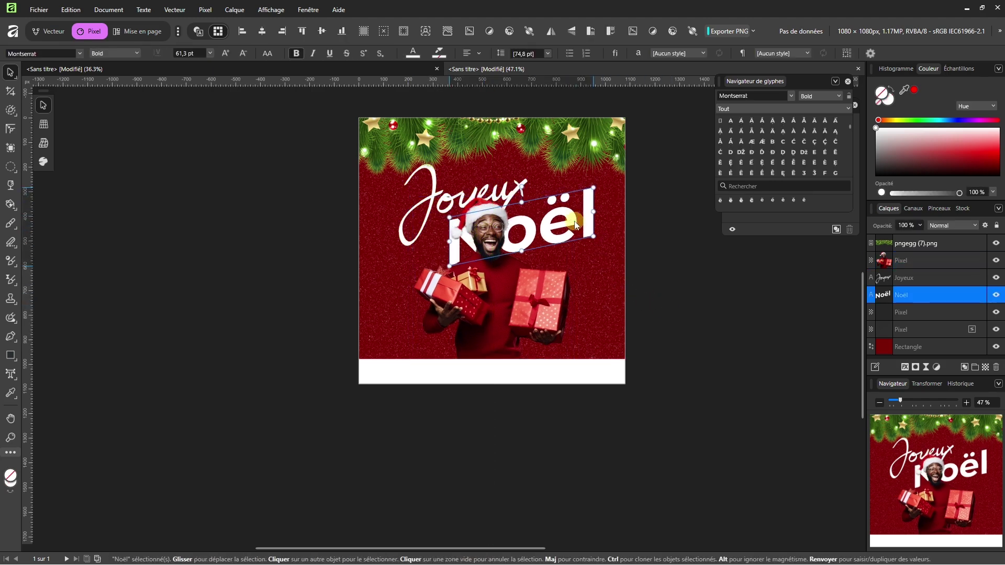
pyautogui.click(677, 332)
pyautogui.click(503, 374)
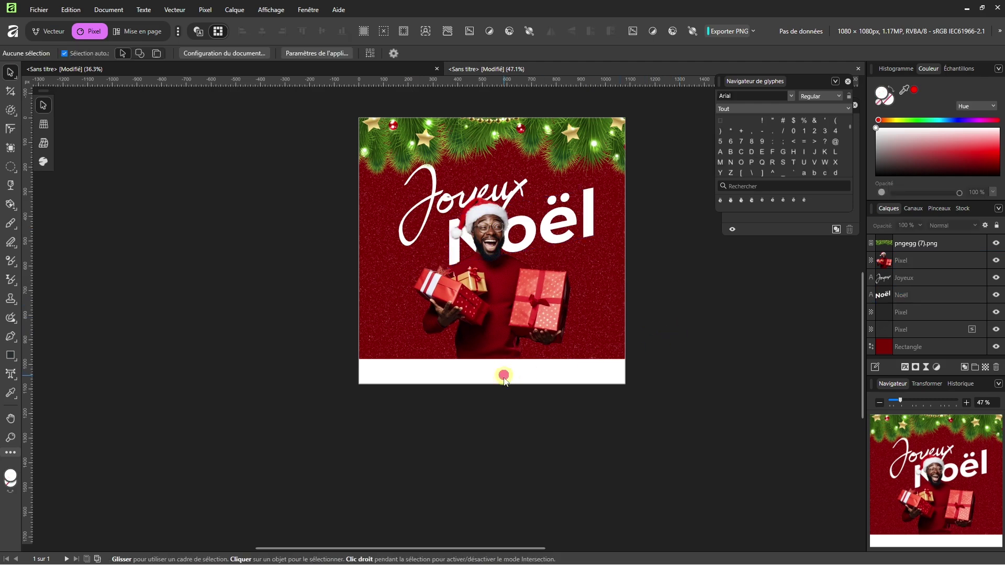
pyautogui.scroll(1, 506, 380)
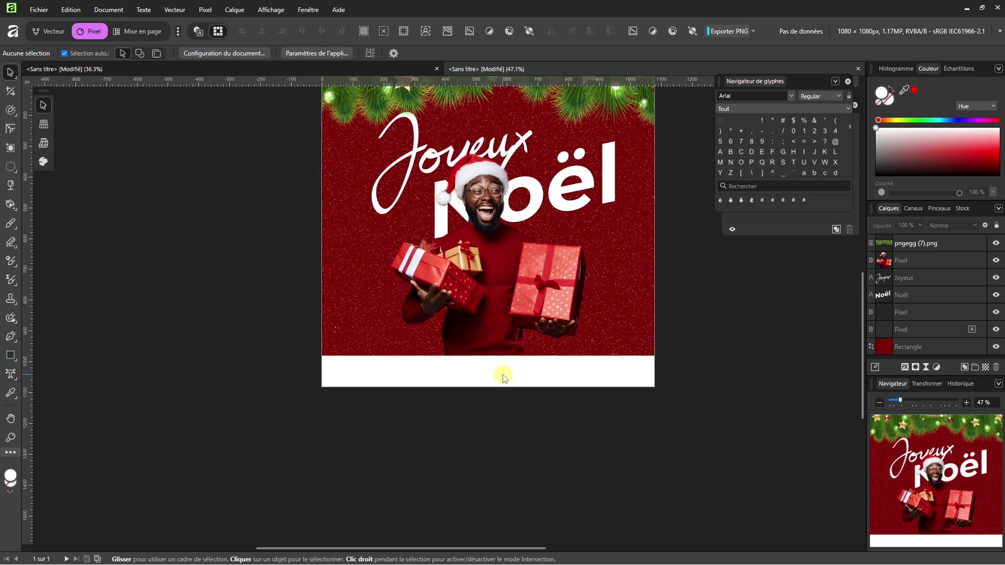
pyautogui.scroll(-1, 504, 376)
pyautogui.moveTo(382, 546)
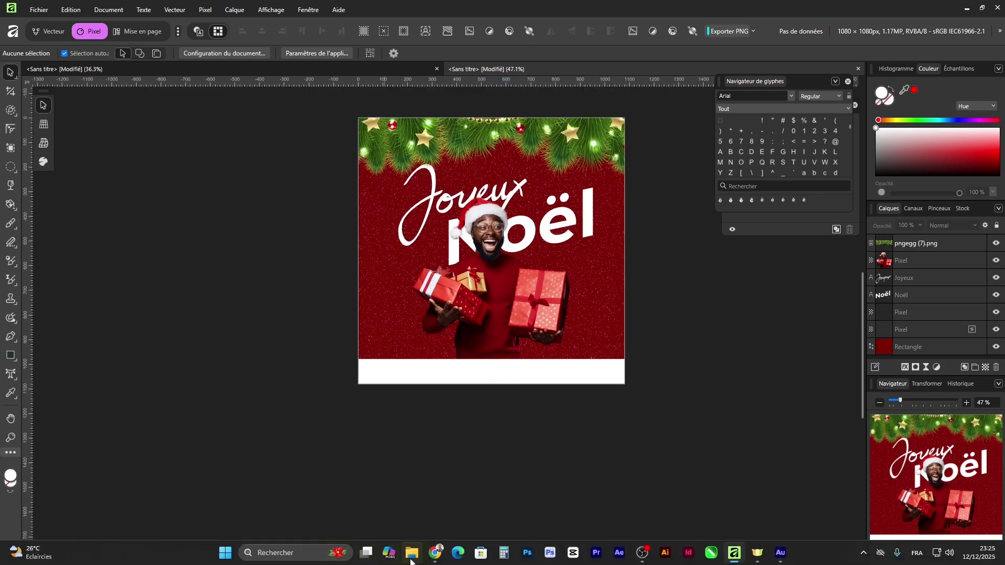
# Switch to File Explorer and open the "ICON e motifs" folder in Images.
pyautogui.click(411, 559)
pyautogui.click(58, 201)
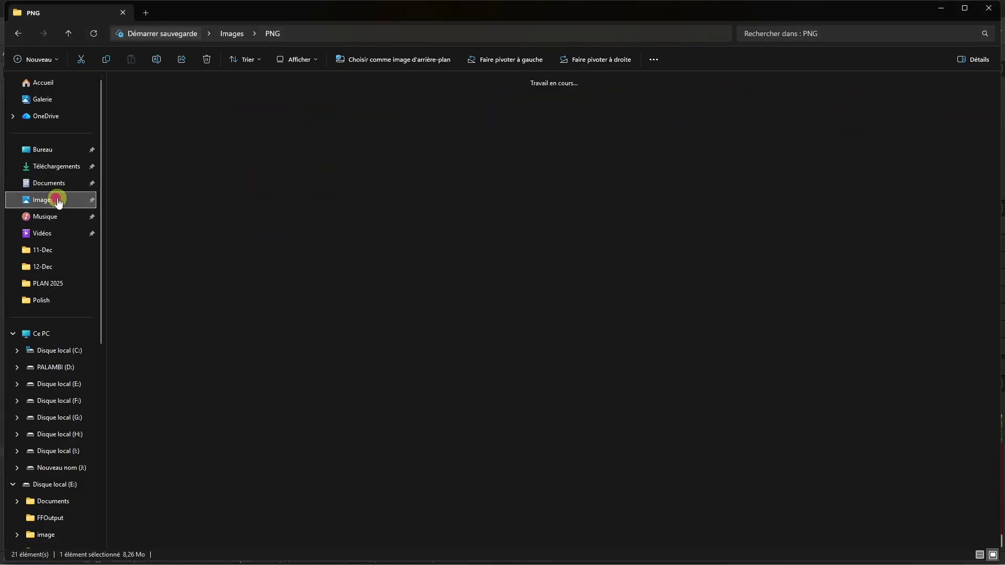
pyautogui.click(421, 112)
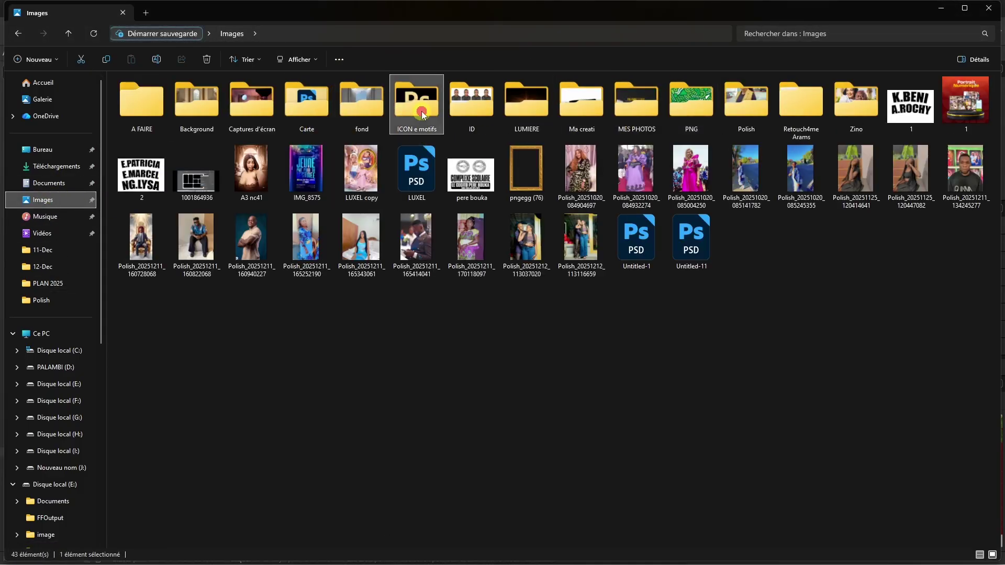
pyautogui.doubleClick(422, 112)
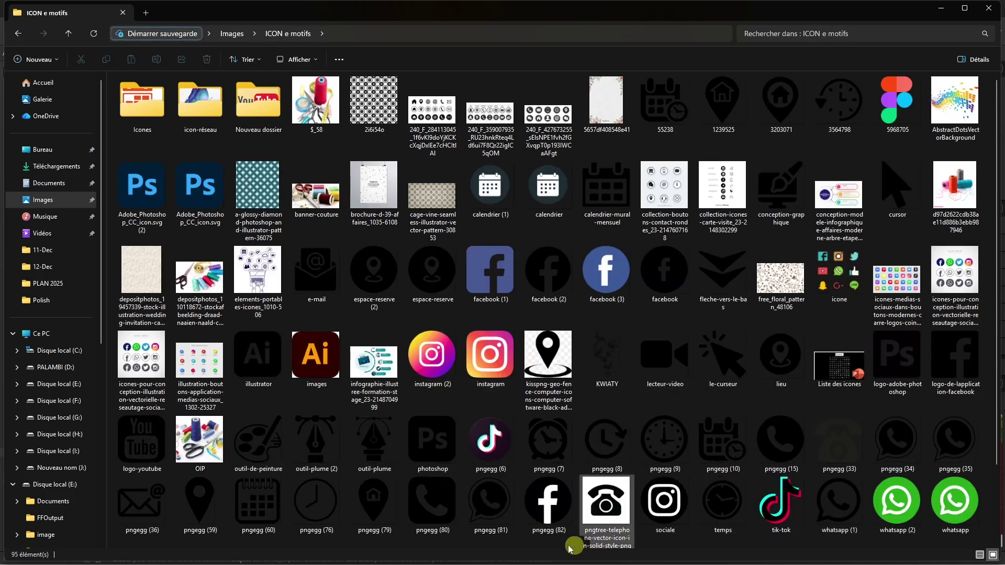
# Place the icons pngegg (81), pngegg (82), sociale, tik-tok and youtube (1) together onto the Christmas visual in Affinity.
pyautogui.click(548, 515)
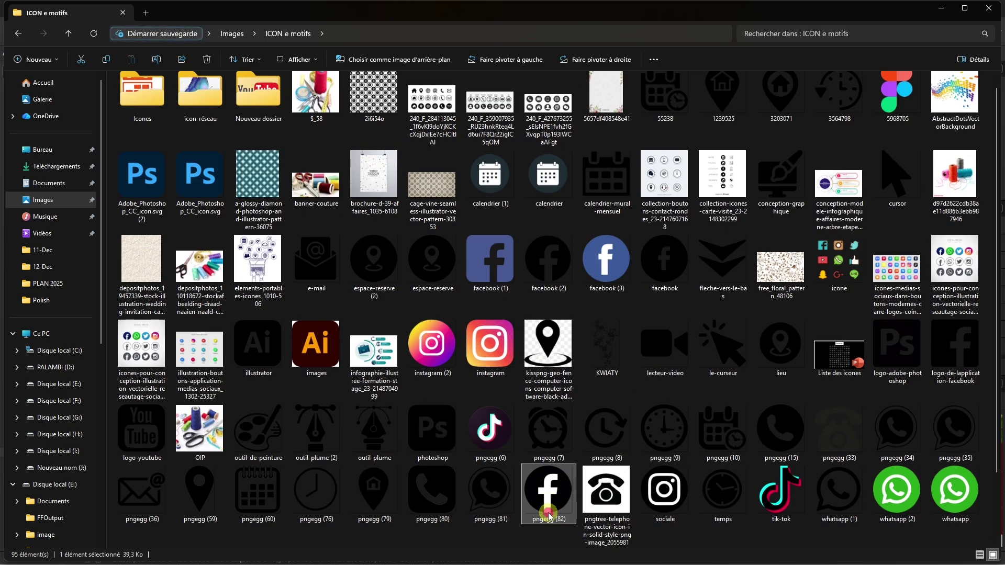
pyautogui.keyDown('ctrl'); pyautogui.click(666, 493); pyautogui.keyUp('ctrl')
pyautogui.keyDown('ctrl'); pyautogui.click(781, 490); pyautogui.keyUp('ctrl')
pyautogui.scroll(-1, 781, 489)
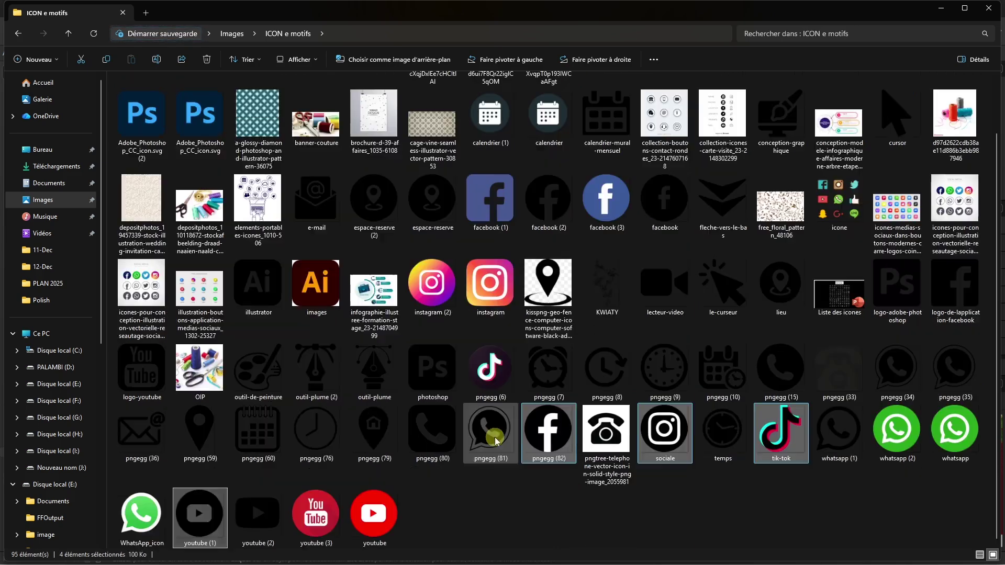
pyautogui.keyDown('ctrl'); pyautogui.click(199, 515); pyautogui.keyUp('ctrl')
pyautogui.keyDown('ctrl'); pyautogui.click(492, 447); pyautogui.keyUp('ctrl')
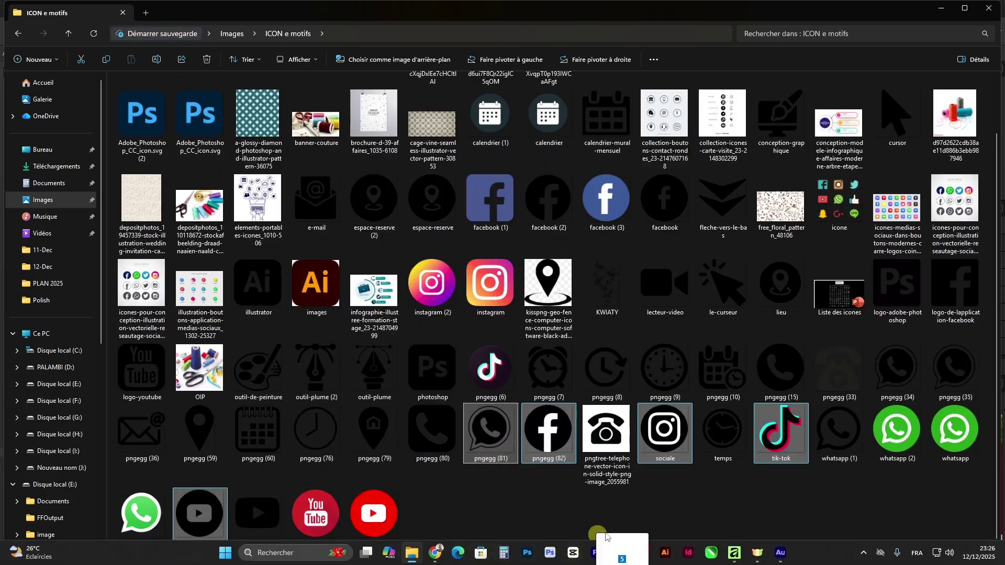
pyautogui.moveTo(744, 556); pyautogui.dragTo(493, 314)
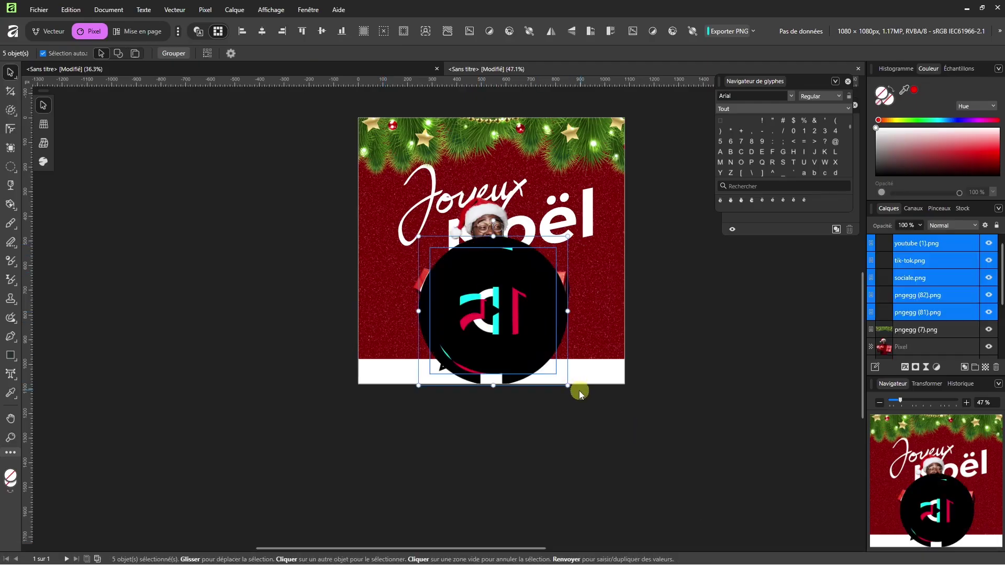
# Shrink the five placed social icons together so that they fit the white strip.
pyautogui.moveTo(569, 386); pyautogui.dragTo(550, 367)
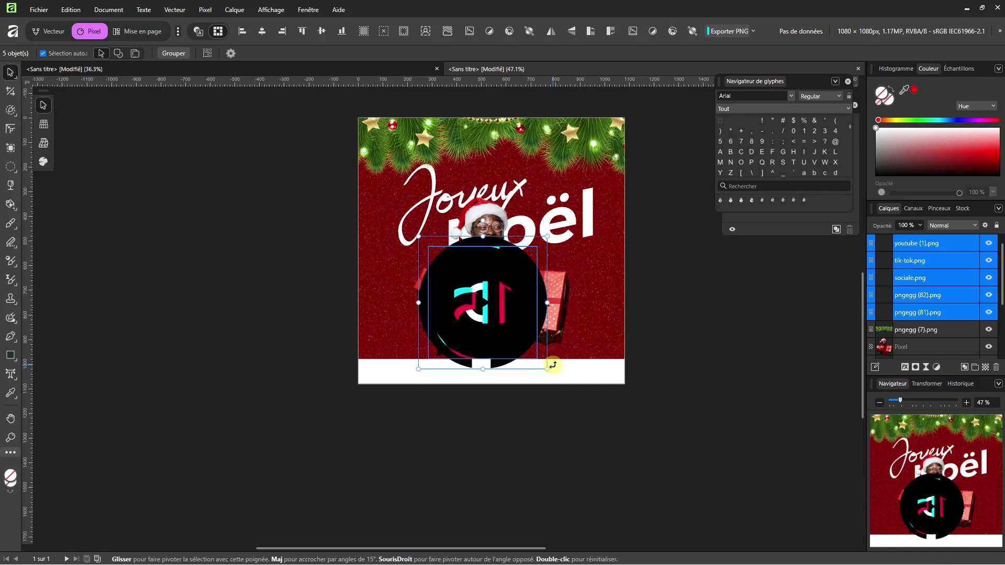
pyautogui.hotkey('ctrl', 'z')
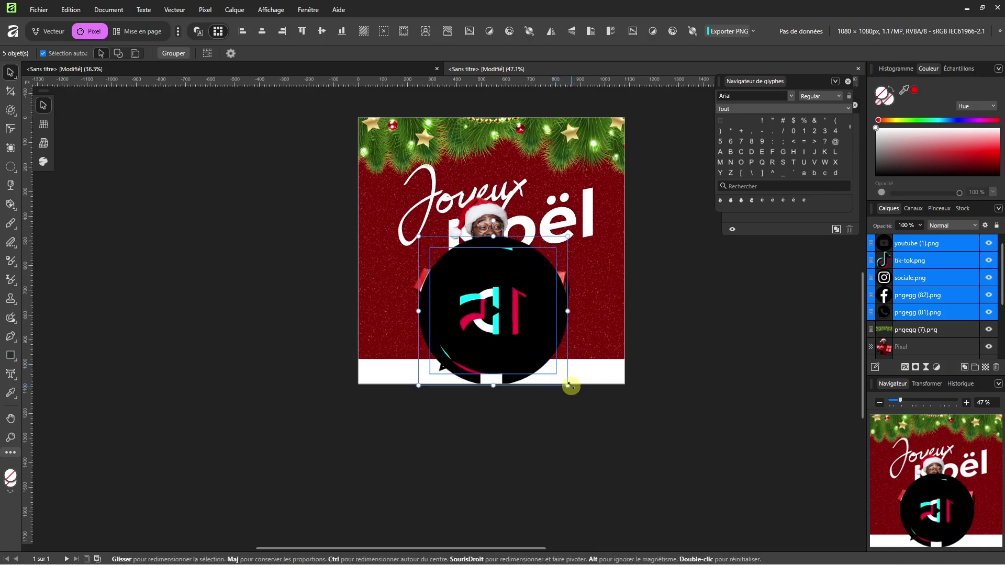
pyautogui.moveTo(569, 385); pyautogui.dragTo(492, 375)
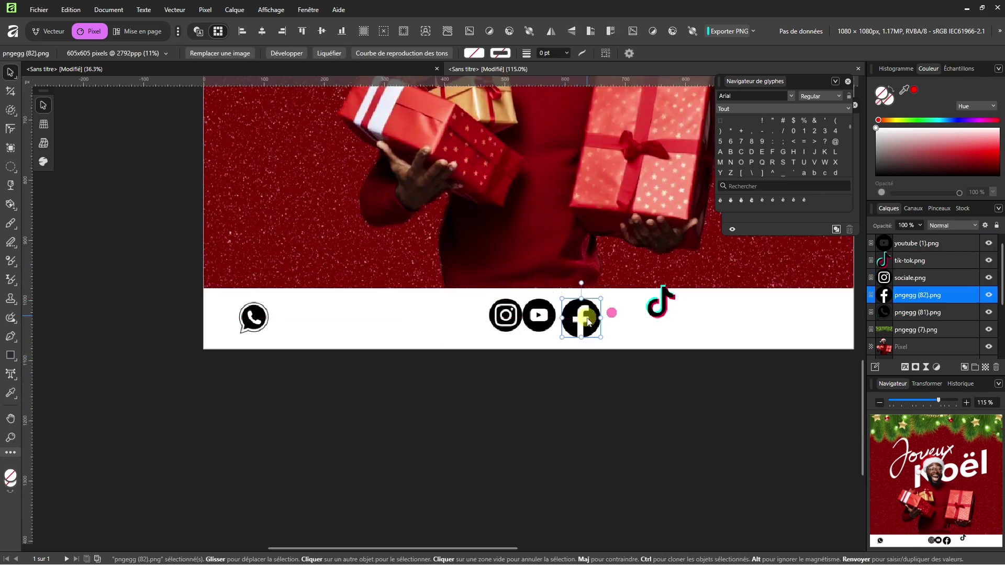
# Move the Facebook icon along the white strip next to the TikTok icon and select the YouTube icon.
pyautogui.scroll(-2, 579, 316)
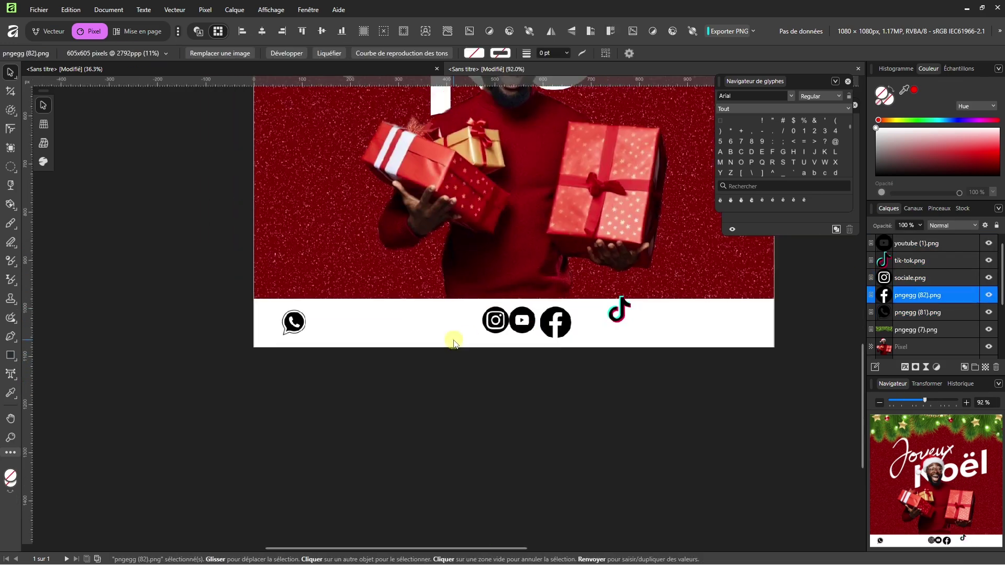
pyautogui.scroll(3, 448, 340)
pyautogui.moveTo(546, 316); pyautogui.dragTo(600, 308)
pyautogui.click(509, 328)
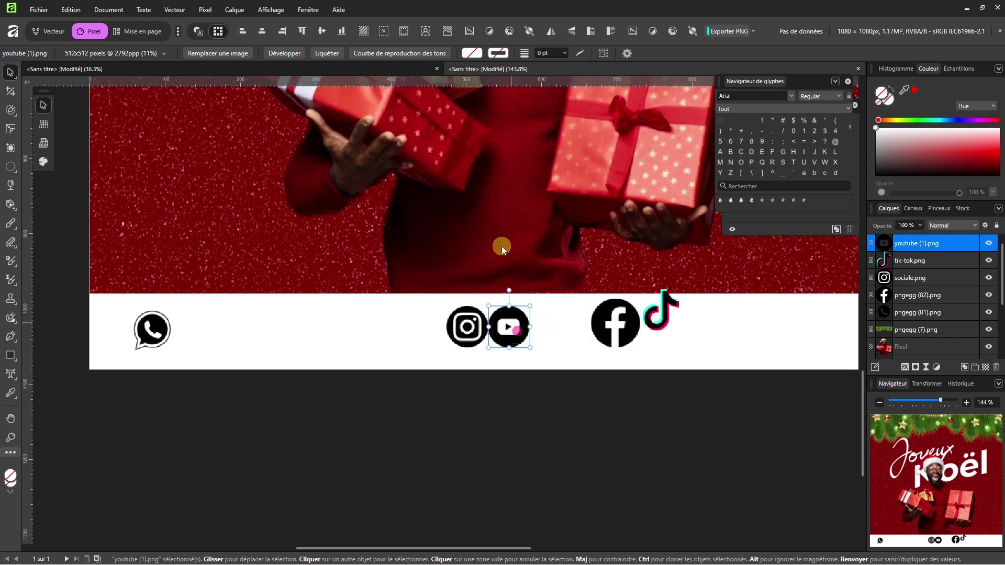
# Add horizontal guides across the visual and line up the Instagram, YouTube, Facebook and TikTok icons in an even row on the white strip.
pyautogui.moveTo(495, 84); pyautogui.dragTo(529, 74)
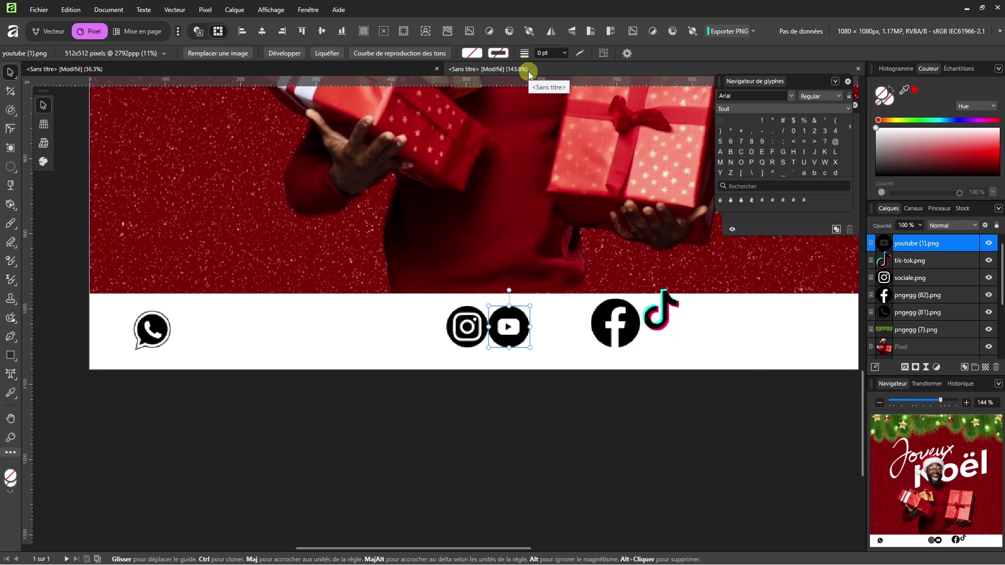
pyautogui.hotkey('ctrl', 'r')
pyautogui.hotkey('ctrl', 'r')
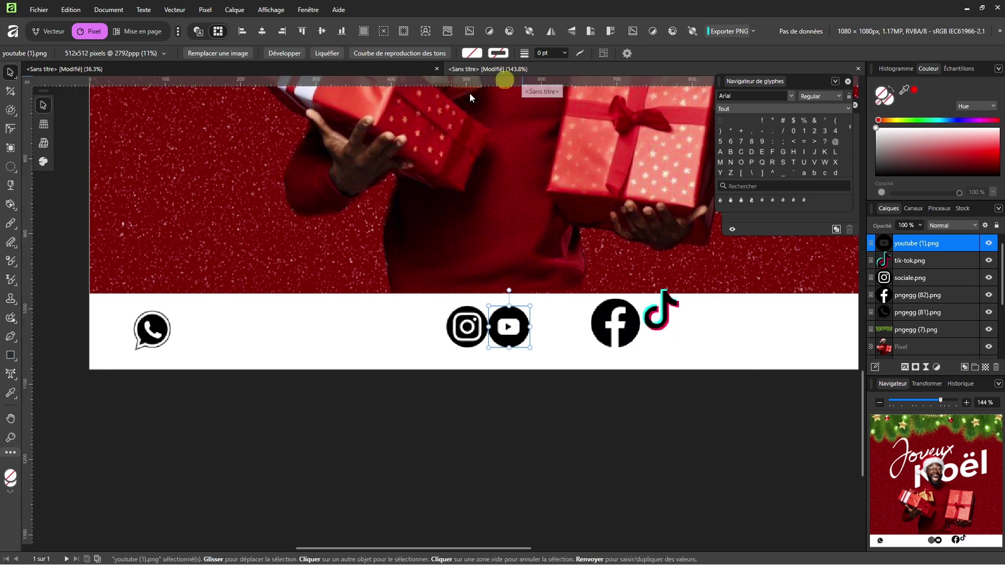
pyautogui.moveTo(505, 83); pyautogui.dragTo(529, 305)
pyautogui.moveTo(550, 86); pyautogui.dragTo(556, 347)
pyautogui.moveTo(476, 326); pyautogui.dragTo(470, 327)
pyautogui.scroll(-3, 454, 383)
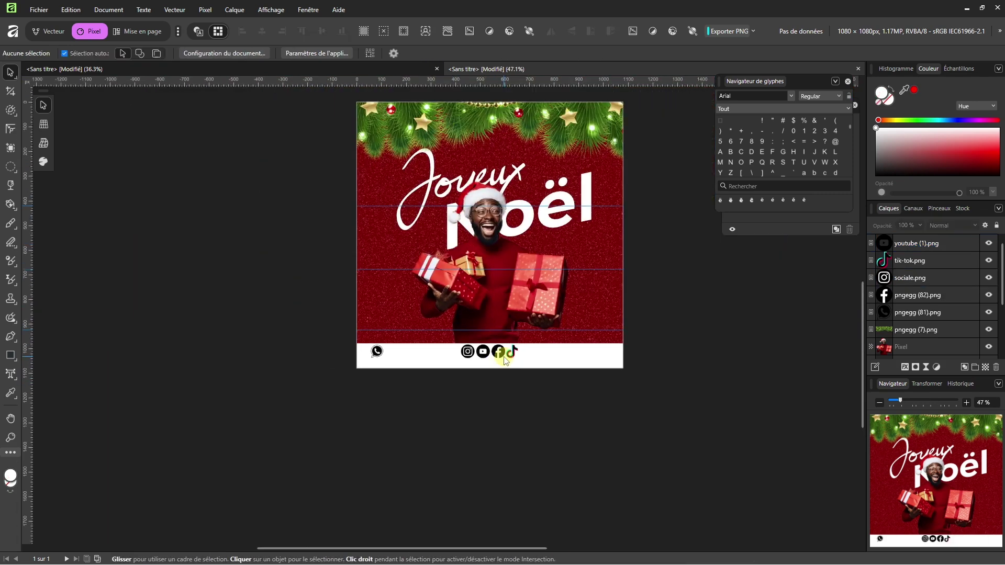
# Add the artistic text "Palambi_Studio" in black Montserrat Regular, 6 pt, on the white strip just after the TikTok icon.
pyautogui.scroll(2, 504, 356)
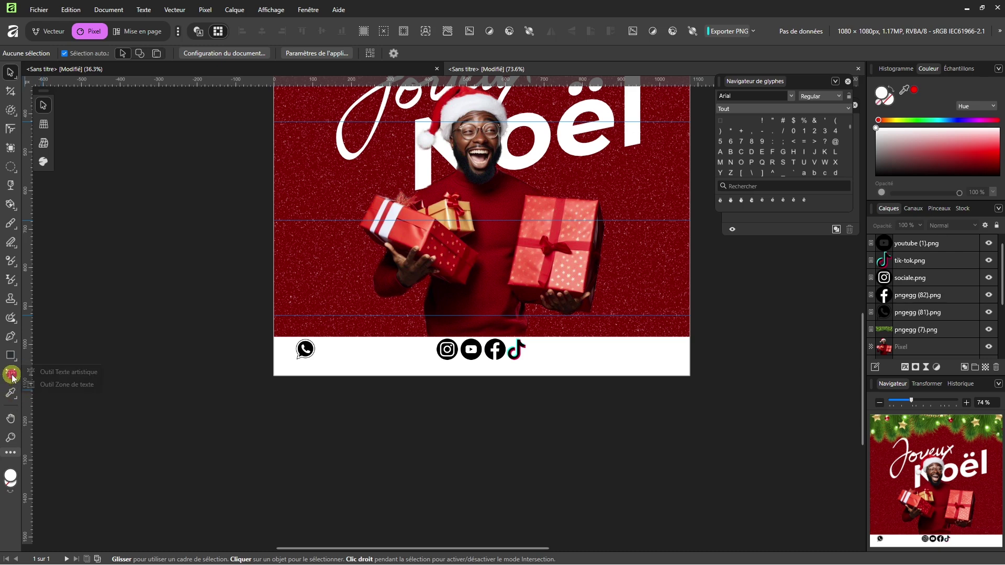
pyautogui.click(67, 372)
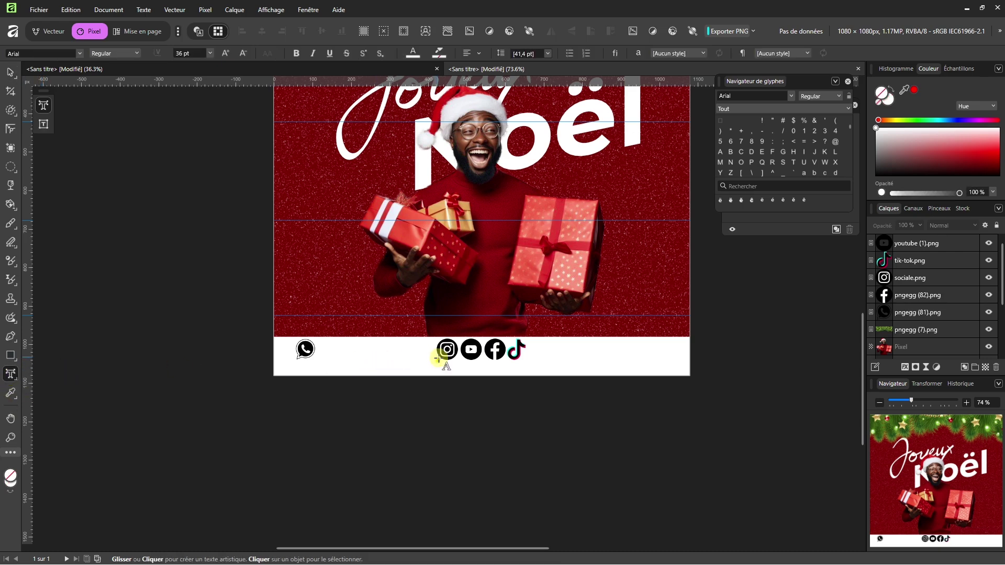
pyautogui.click(441, 364)
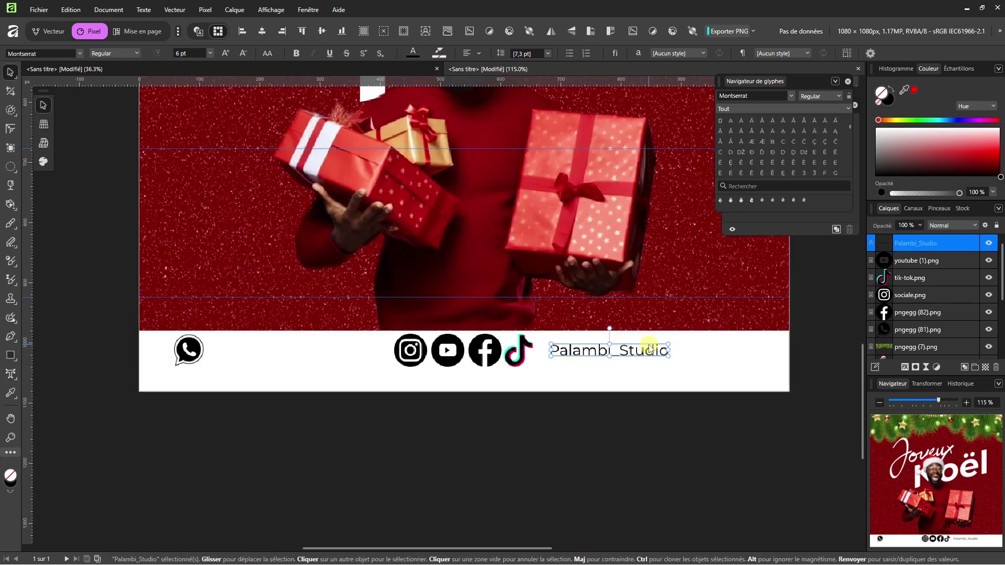
# Place one duplicate of the "Palambi_Studio" text beside the WhatsApp icon and replace its wording with the phone number.
pyautogui.press('Return')
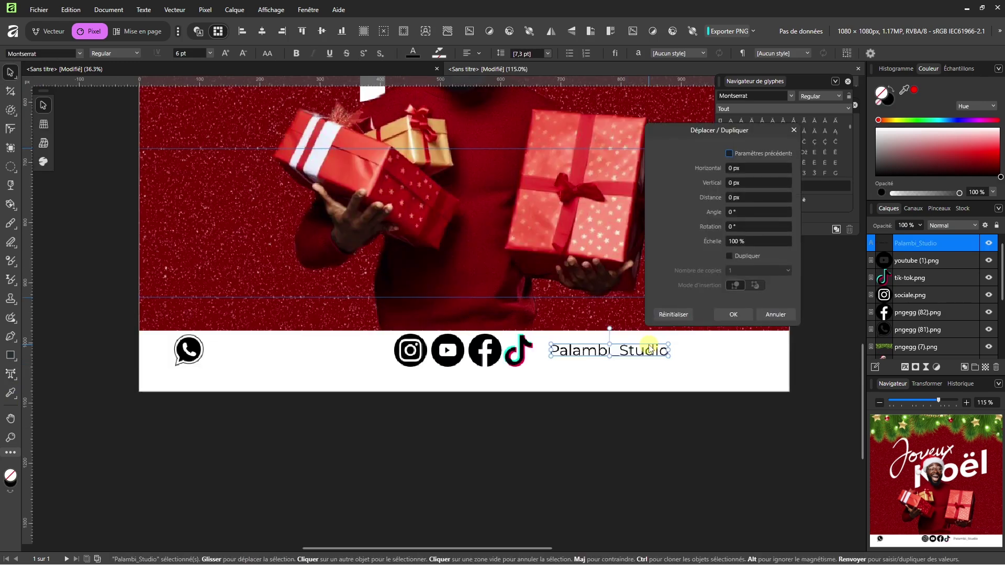
pyautogui.click(733, 254)
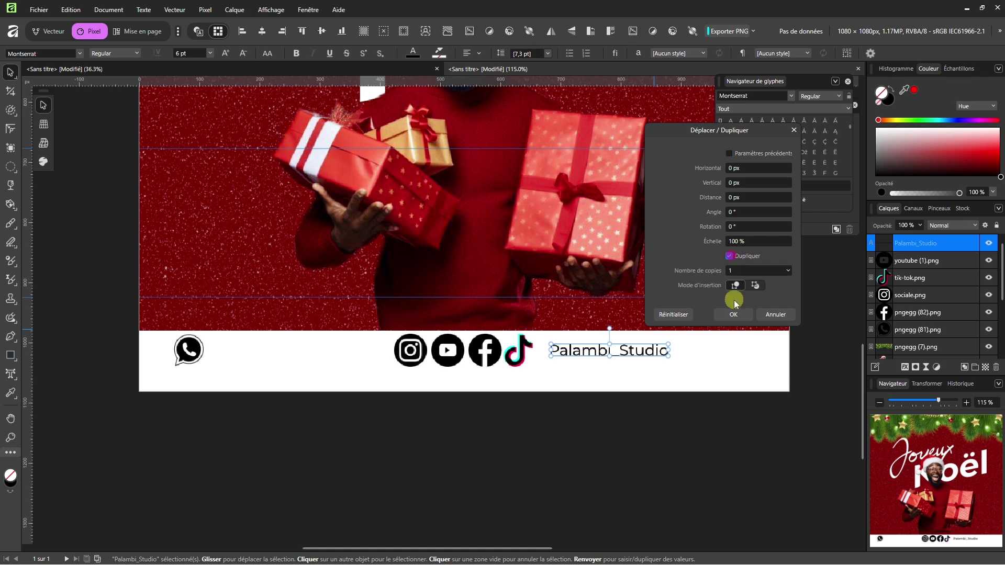
pyautogui.click(738, 316)
pyautogui.moveTo(646, 353); pyautogui.dragTo(308, 357)
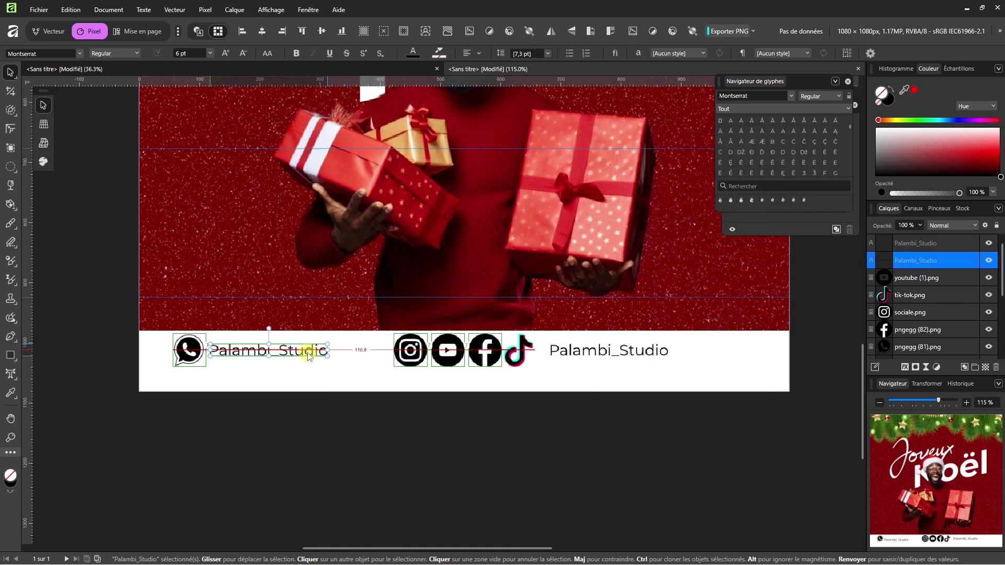
# Place the light image VIP Editor14 from the LUMIERE folder near the upper-left corner of the visual.
pyautogui.hotkey('alt', 'Tab')
pyautogui.doubleClick(527, 104)
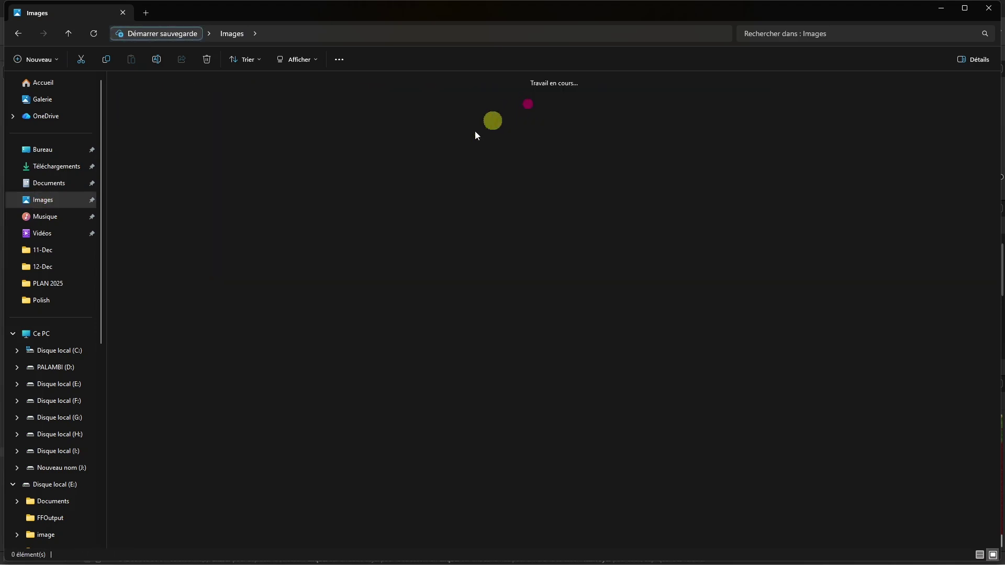
pyautogui.moveTo(978, 114); pyautogui.dragTo(343, 178)
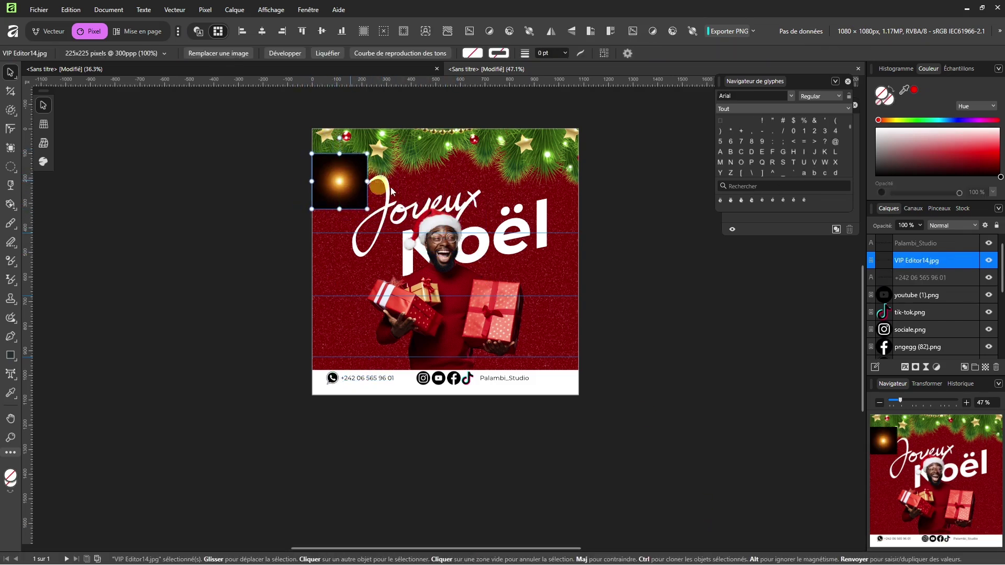
# Set the light image's blend mode to Superposition and enlarge it so the glow spills over the visual's upper-left edge.
pyautogui.click(971, 227)
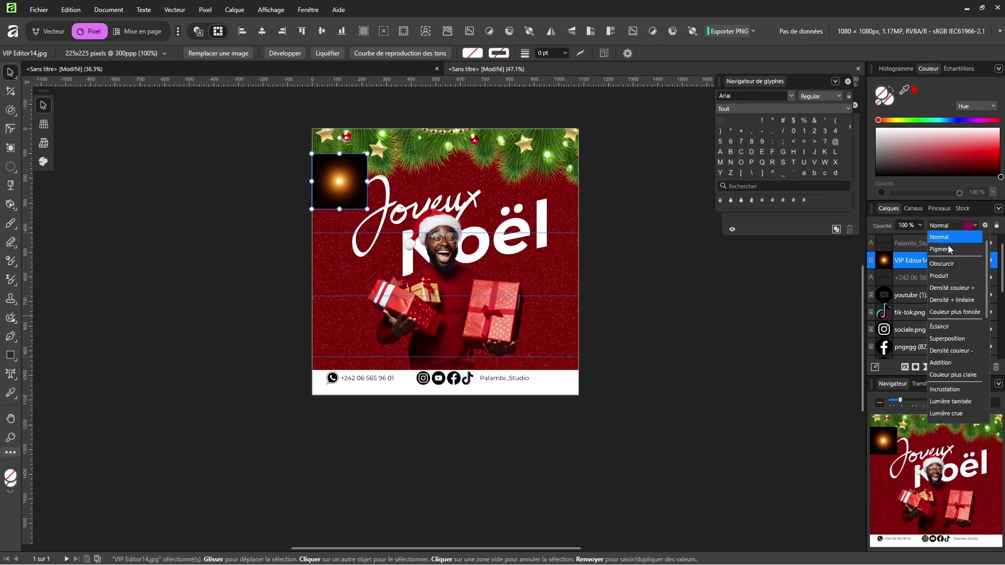
pyautogui.click(959, 340)
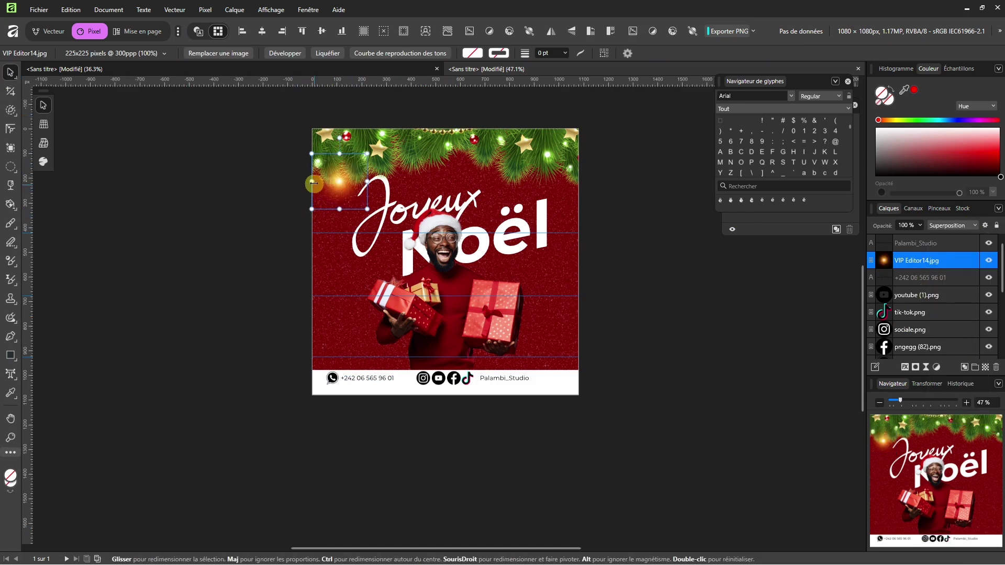
pyautogui.moveTo(312, 181); pyautogui.dragTo(336, 174)
# Duplicate the light glow once and place the copy over the visual's right edge.
pyautogui.press('Return')
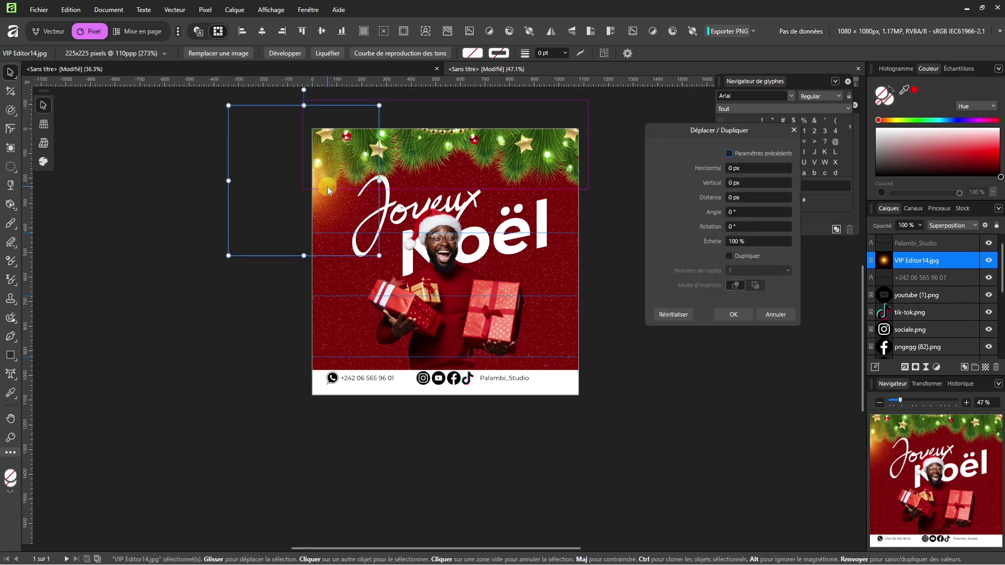
pyautogui.click(729, 257)
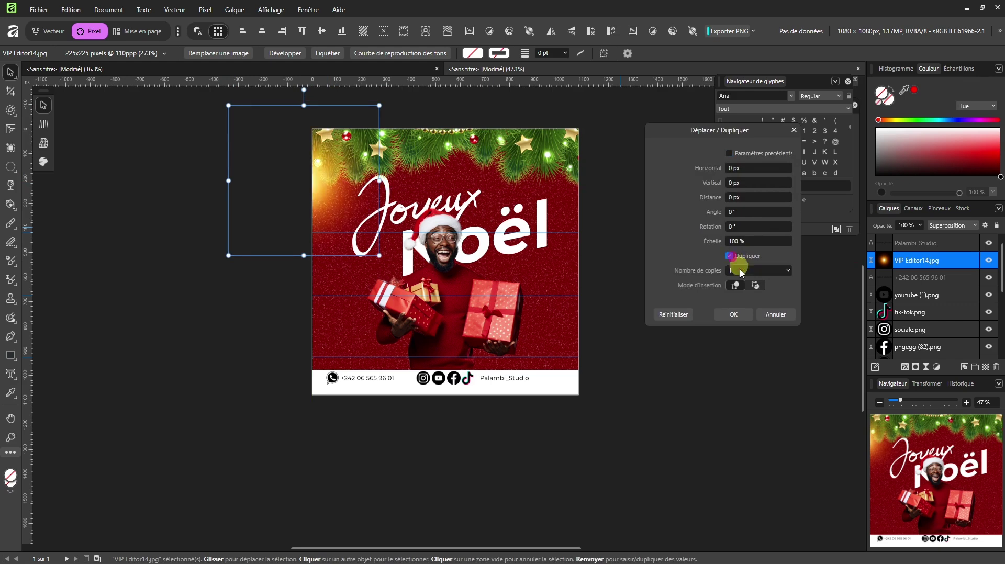
pyautogui.click(733, 314)
pyautogui.moveTo(376, 215); pyautogui.dragTo(629, 262)
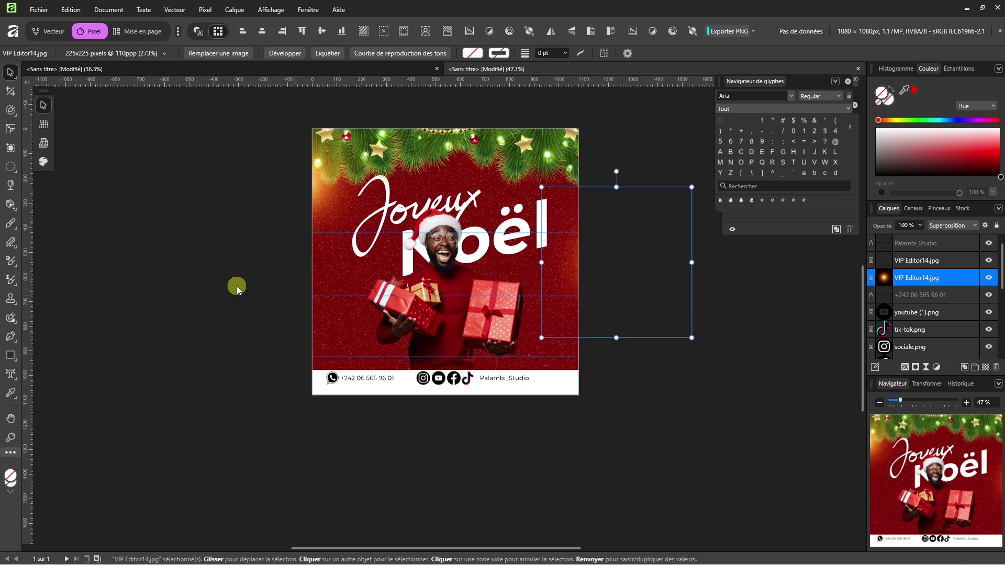
pyautogui.click(149, 288)
# Place the Pngtree 3D heart symbol image from the PNG folder in Images onto the Christmas visual.
pyautogui.moveTo(413, 556)
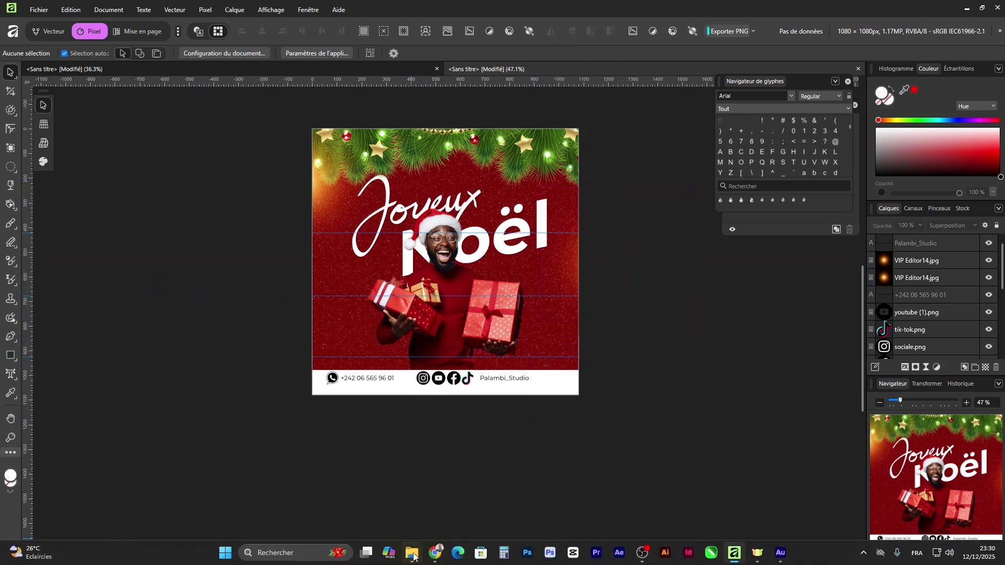
pyautogui.click(414, 500)
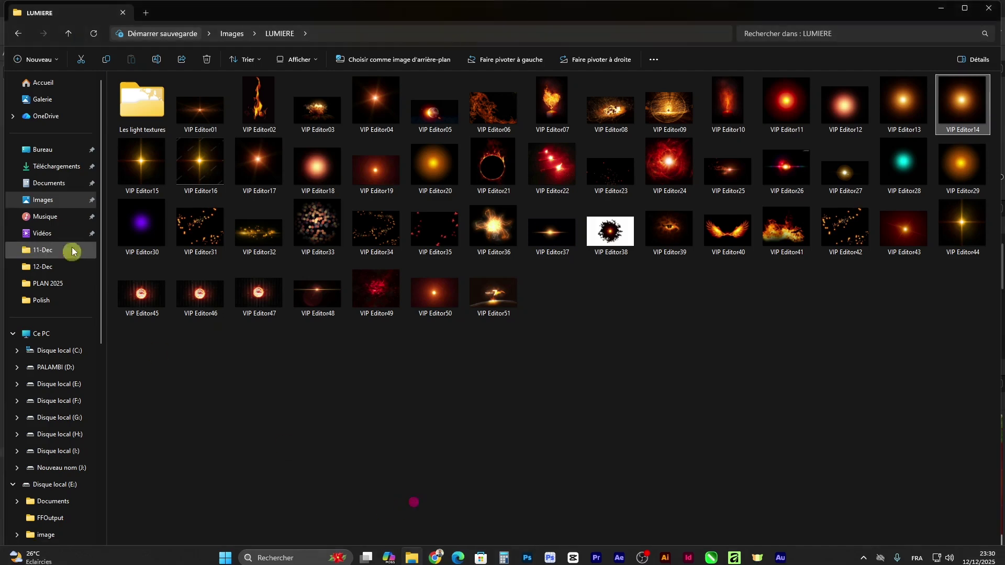
pyautogui.click(54, 200)
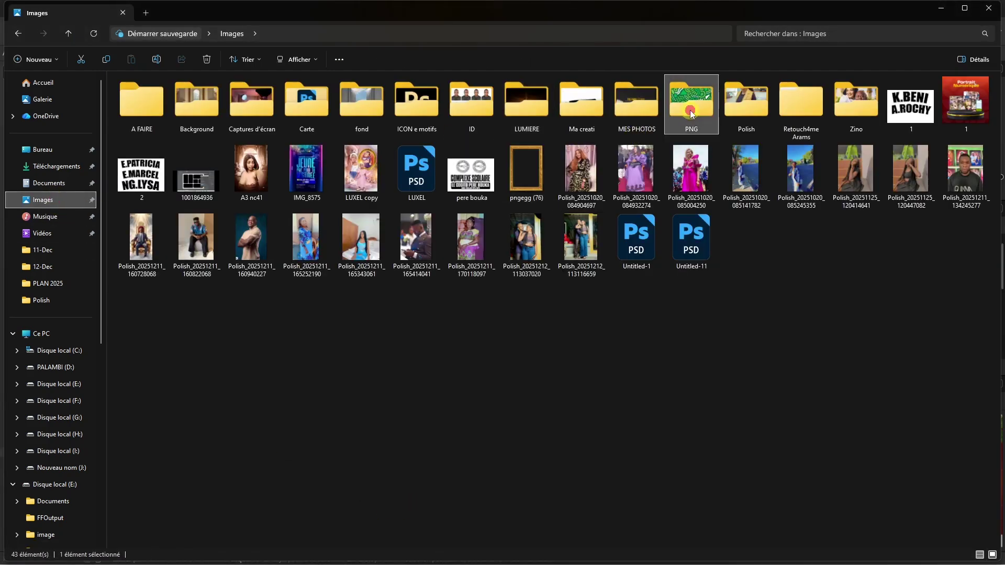
pyautogui.doubleClick(691, 102)
pyautogui.moveTo(259, 206); pyautogui.dragTo(520, 305)
# Shrink the 3D heart to a small icon and position it under the "l" of "Noël", above the large gift.
pyautogui.scroll(-8, 478, 332)
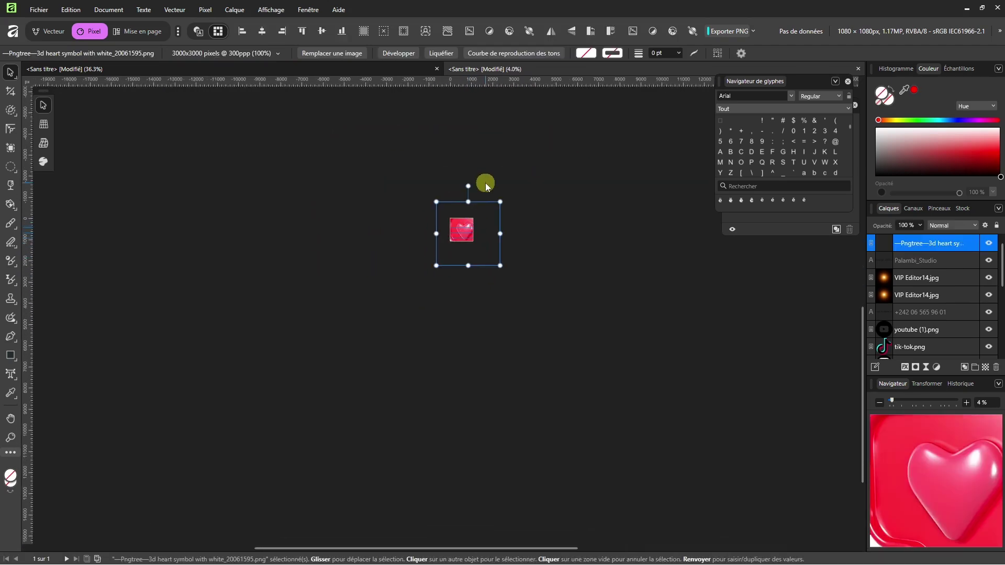
pyautogui.scroll(4, 469, 198)
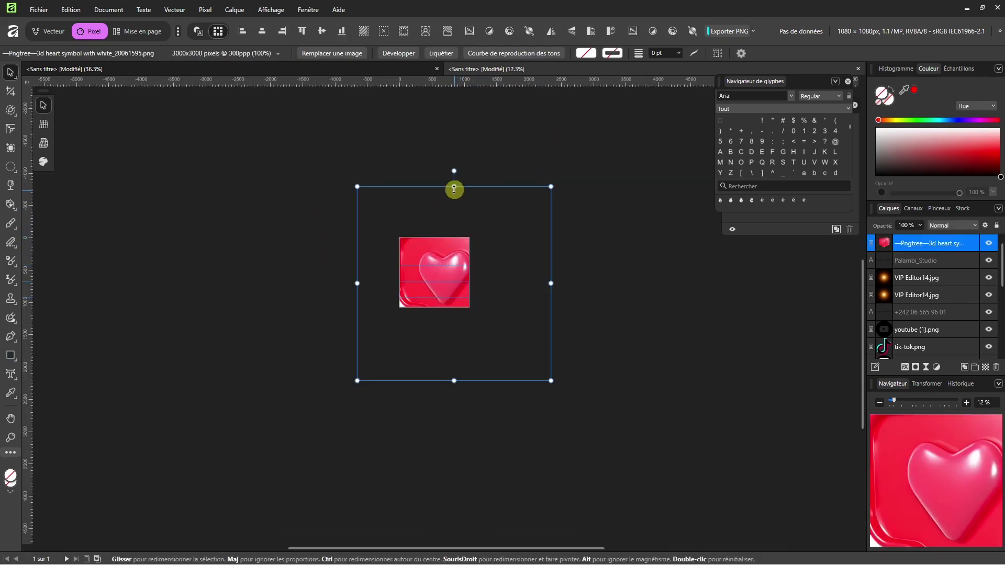
pyautogui.moveTo(454, 187); pyautogui.dragTo(425, 305)
pyautogui.moveTo(456, 381); pyautogui.dragTo(470, 261)
pyautogui.scroll(9, 460, 286)
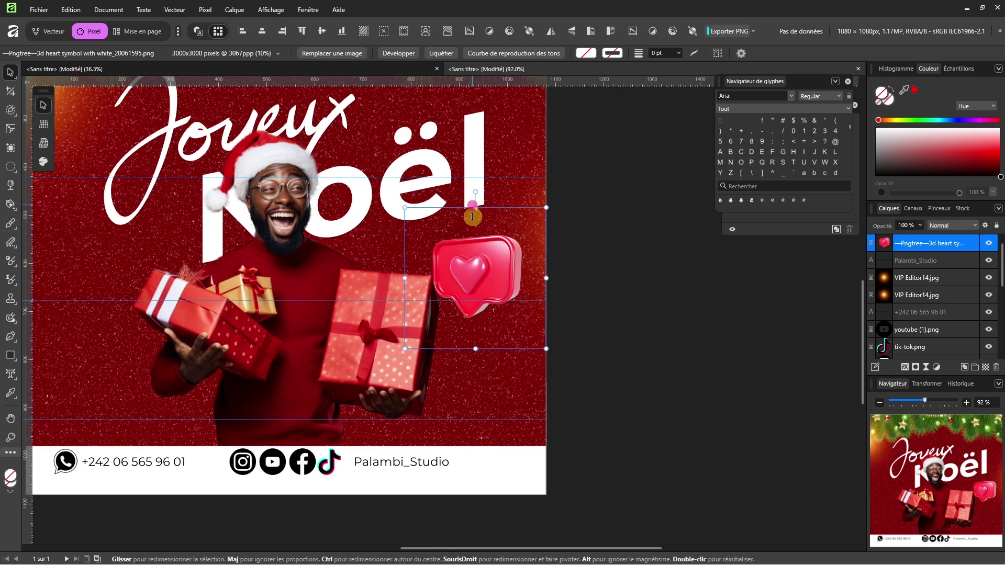
pyautogui.moveTo(473, 208); pyautogui.dragTo(479, 261)
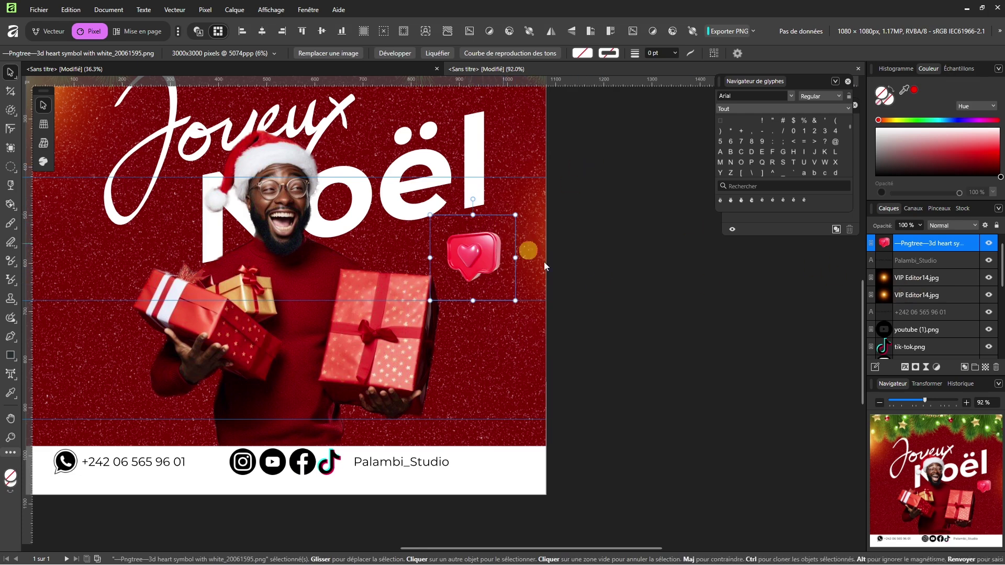
# Apply a live directional motion blur with a radius of about 11.3 px and 0° rotation to the 3D heart.
pyautogui.click(925, 367)
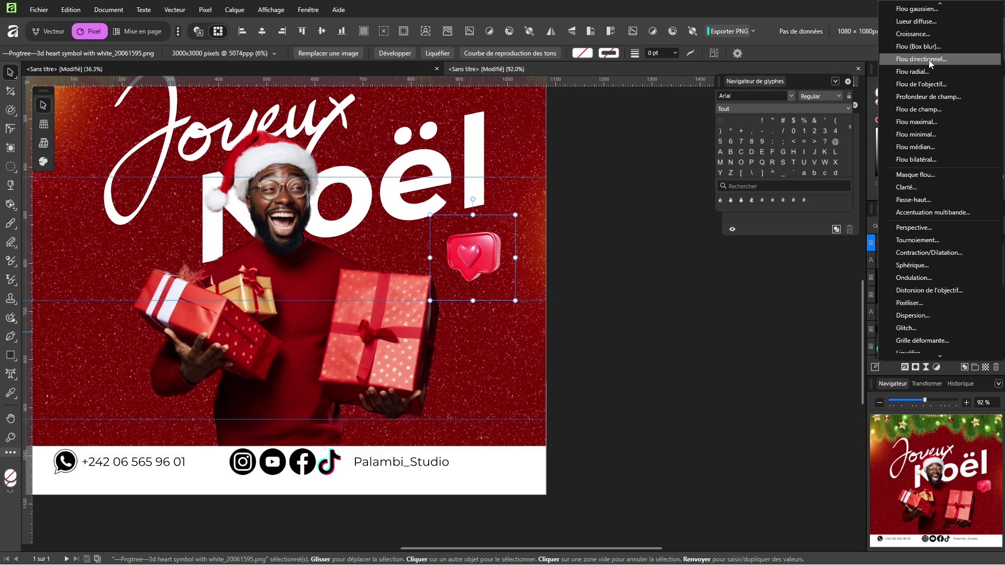
pyautogui.click(928, 60)
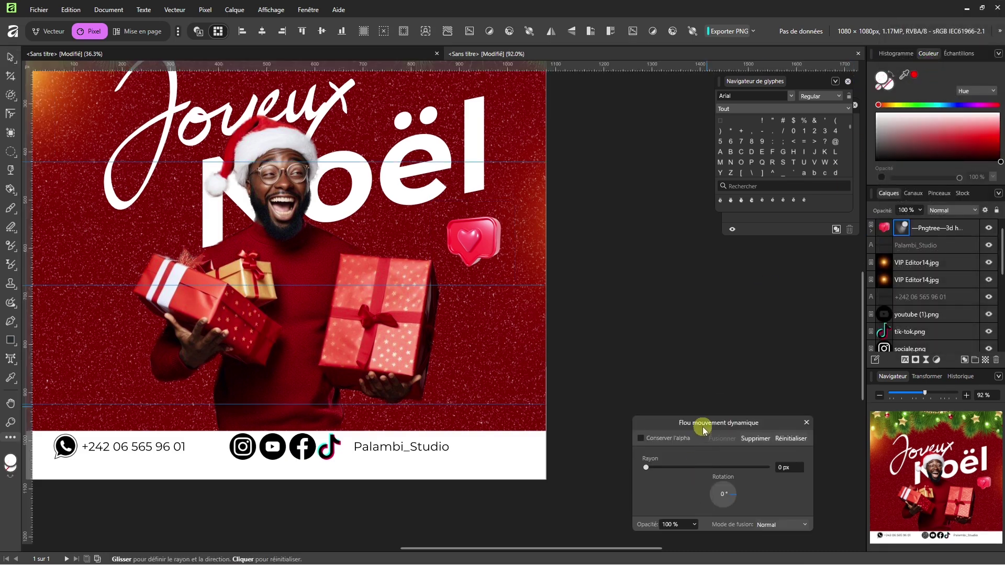
pyautogui.moveTo(704, 428); pyautogui.dragTo(680, 362)
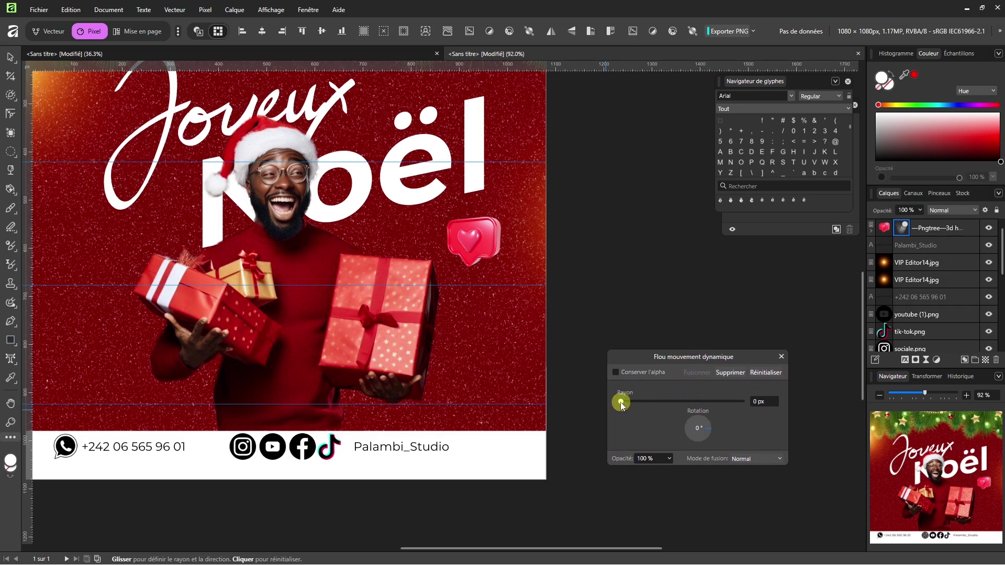
pyautogui.moveTo(637, 402); pyautogui.dragTo(670, 398)
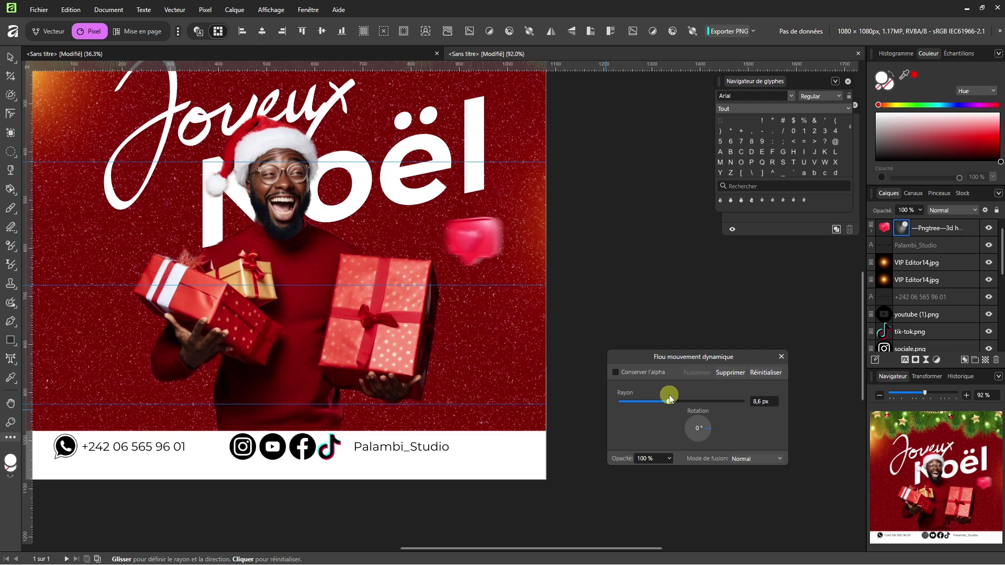
pyautogui.click(785, 356)
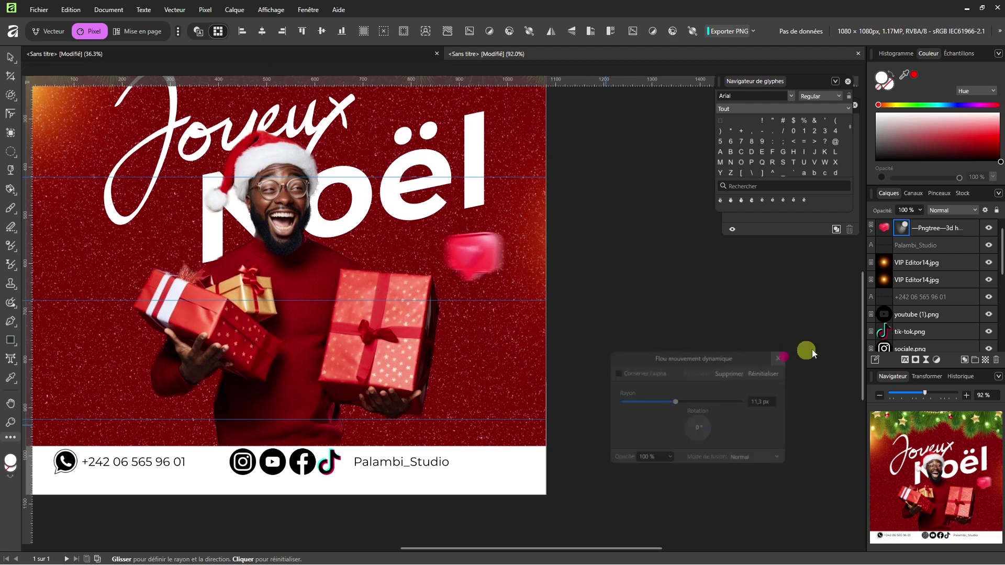
# Duplicate the blurred heart once and place a slightly larger copy near the visual's lower-left edge, beside the white-ribboned gift.
pyautogui.scroll(-6, 809, 352)
pyautogui.scroll(3, 722, 319)
pyautogui.click(708, 328)
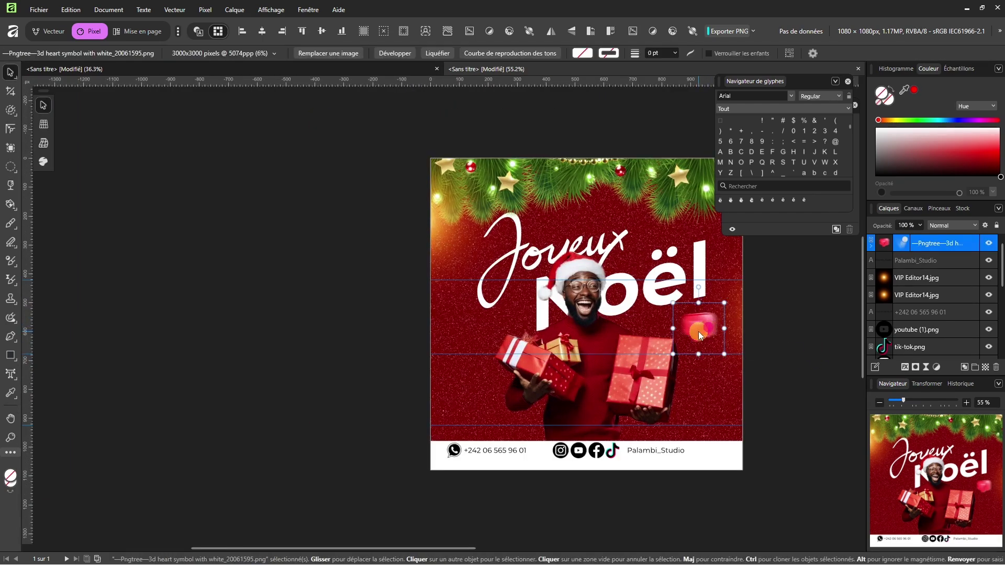
pyautogui.press('Return')
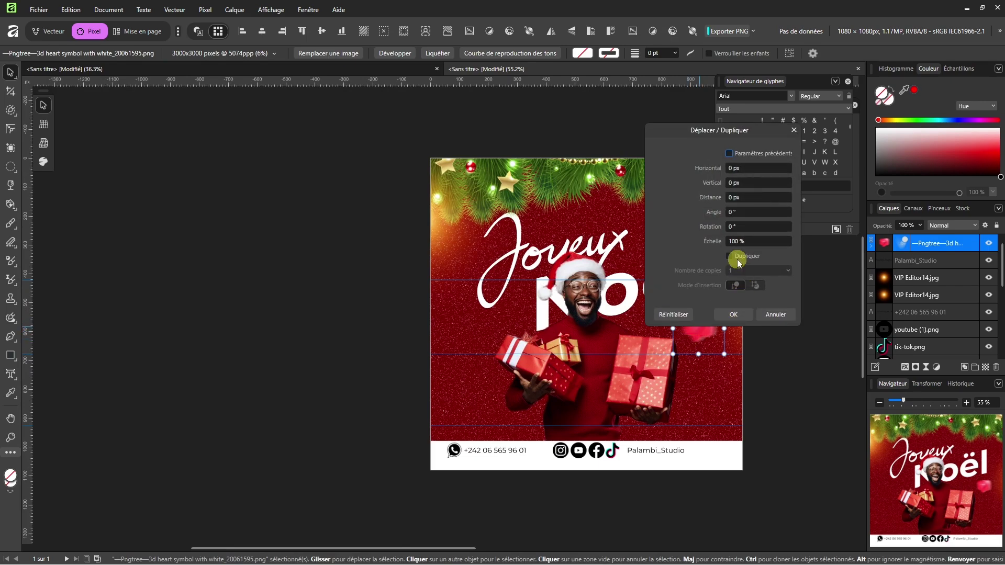
pyautogui.click(729, 256)
pyautogui.click(733, 316)
pyautogui.moveTo(713, 367); pyautogui.dragTo(462, 354)
# Duplicate the heart under the "l" of "Noël" once and place the copy above the end of "Joyeux", just below the garland.
pyautogui.click(706, 328)
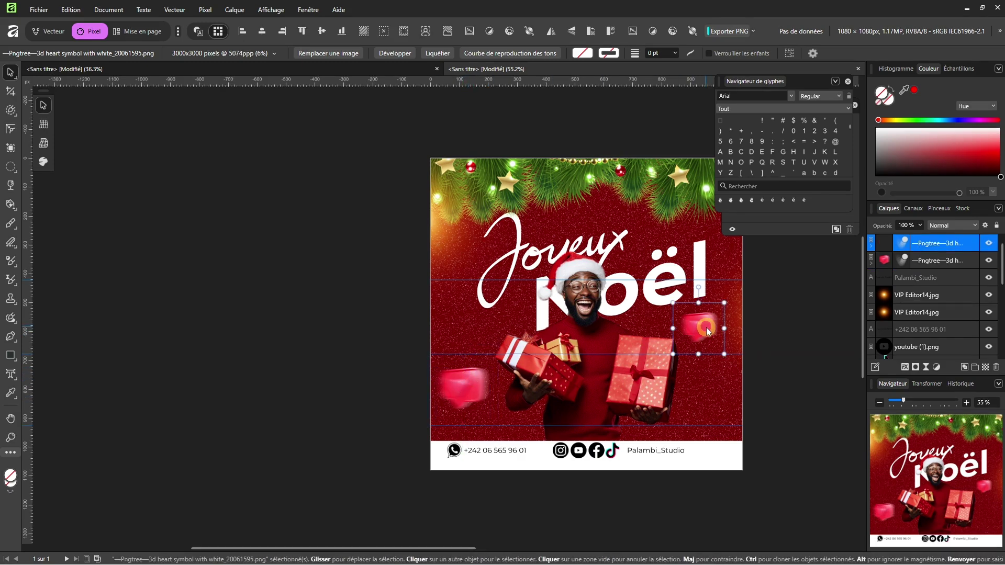
pyautogui.press('Return')
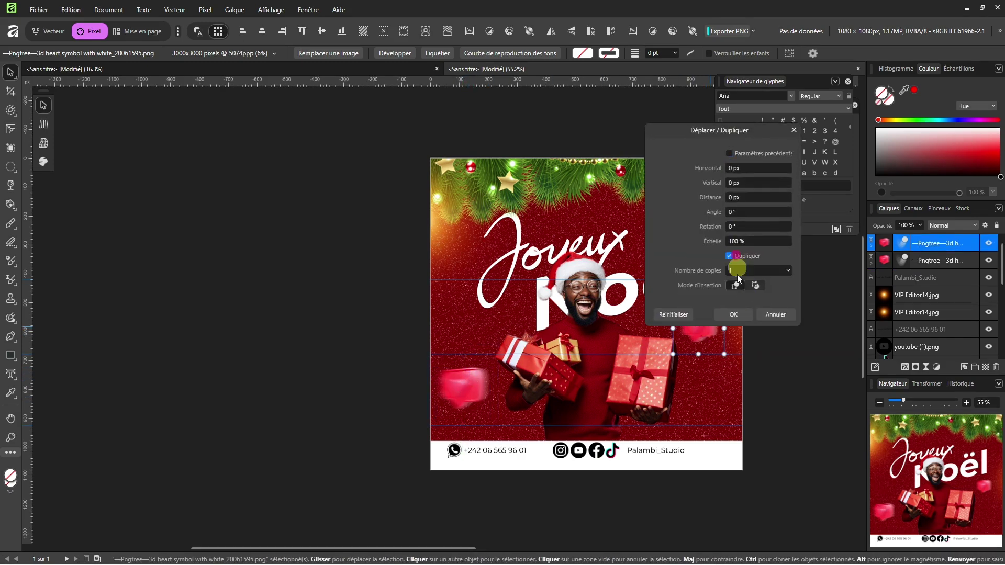
pyautogui.click(732, 317)
pyautogui.moveTo(696, 341); pyautogui.dragTo(599, 216)
pyautogui.scroll(3, 492, 266)
pyautogui.hscroll(4, 492, 266)
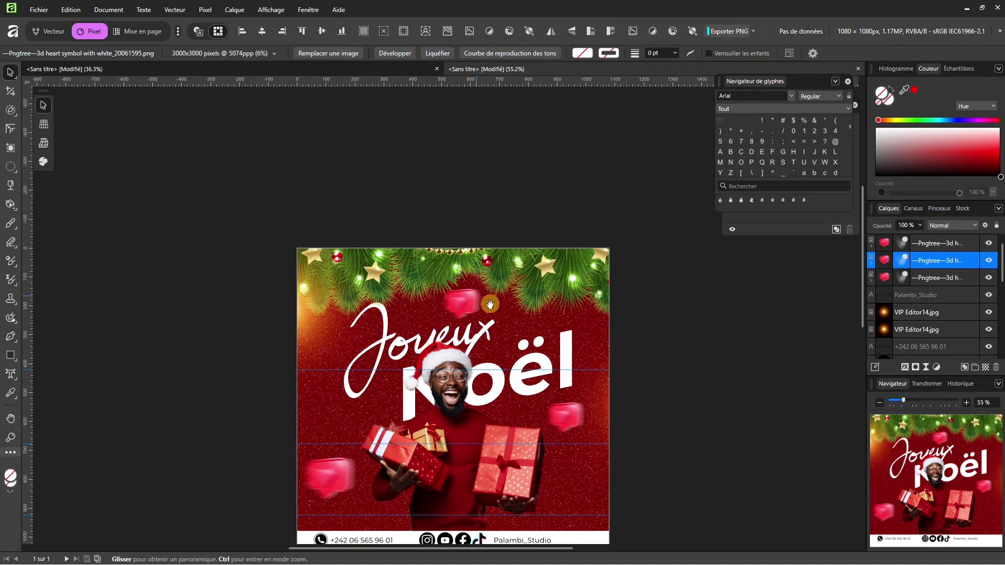
pyautogui.scroll(-2, 504, 258)
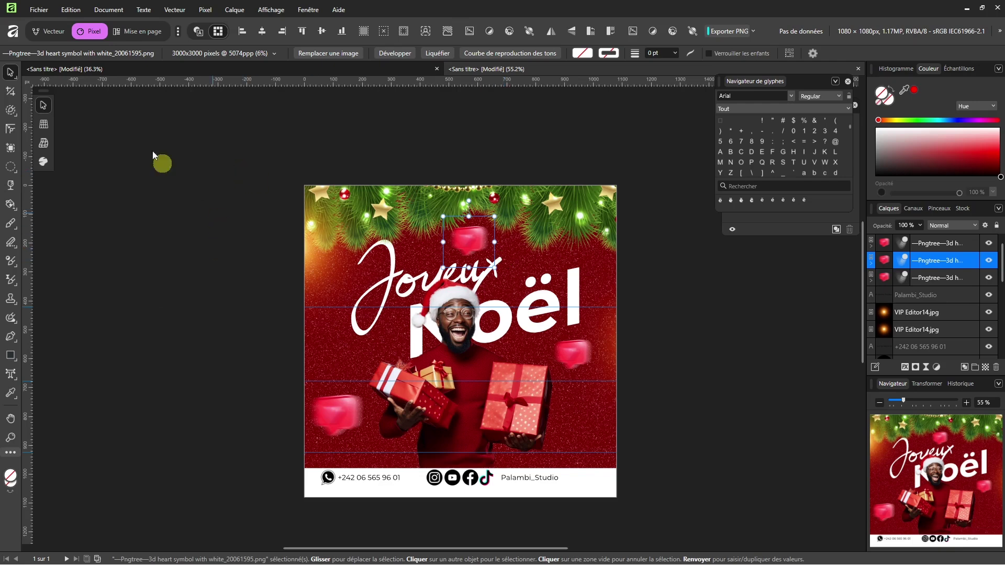
# Save the document in the Edit folder as an Affinity file named "Tuto".
pyautogui.click(39, 10)
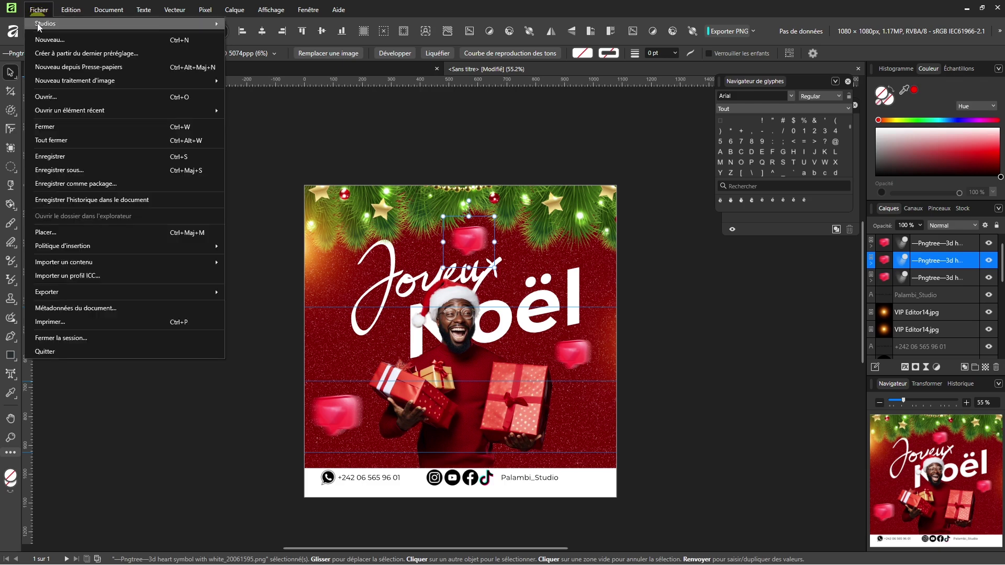
pyautogui.click(89, 157)
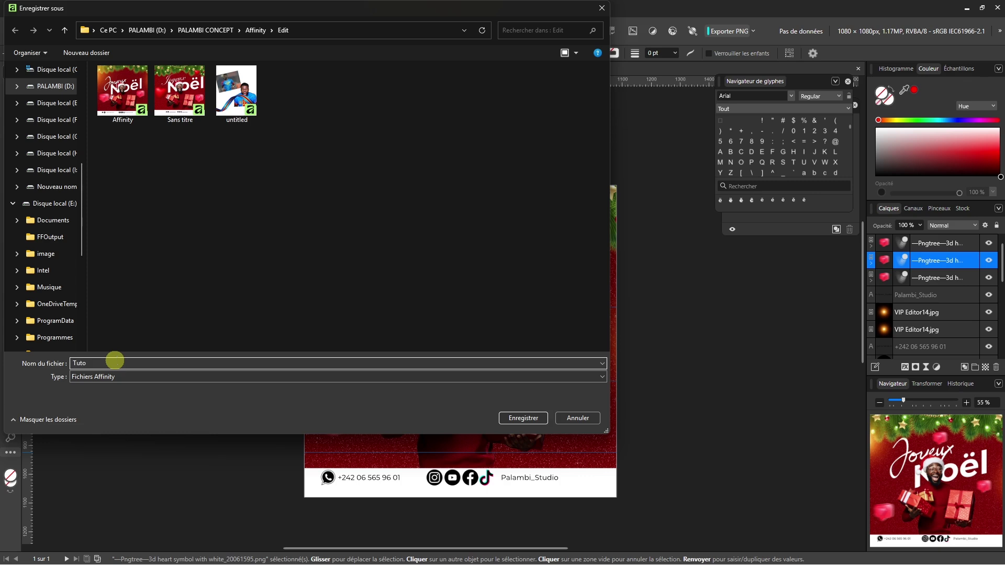
pyautogui.write('Tuto')
pyautogui.click(127, 375)
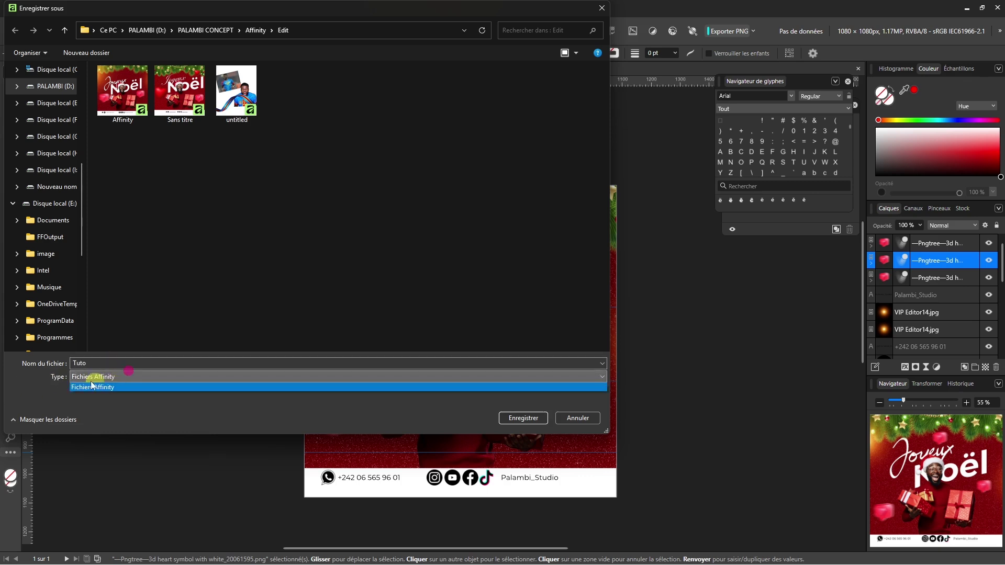
pyautogui.click(107, 387)
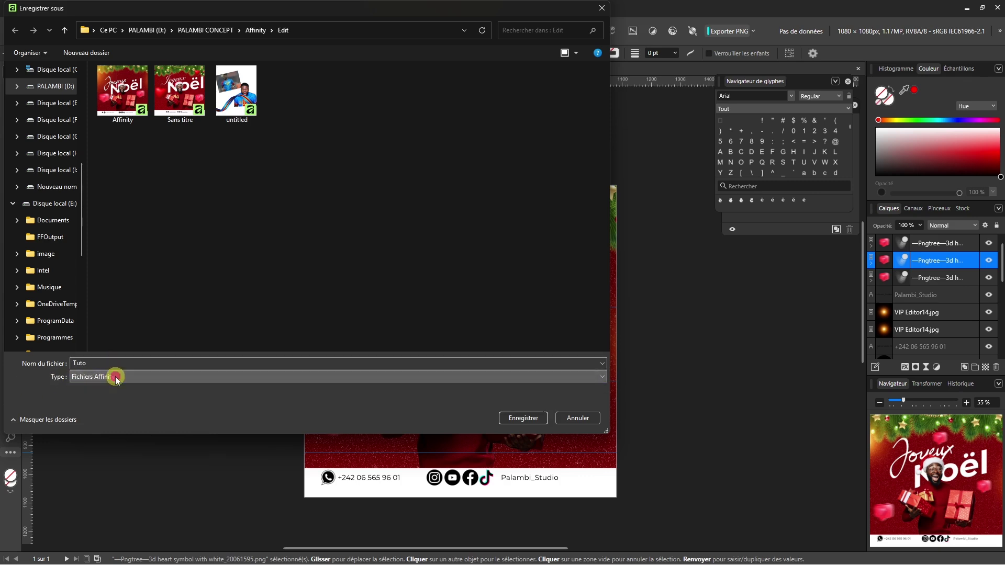
pyautogui.click(523, 418)
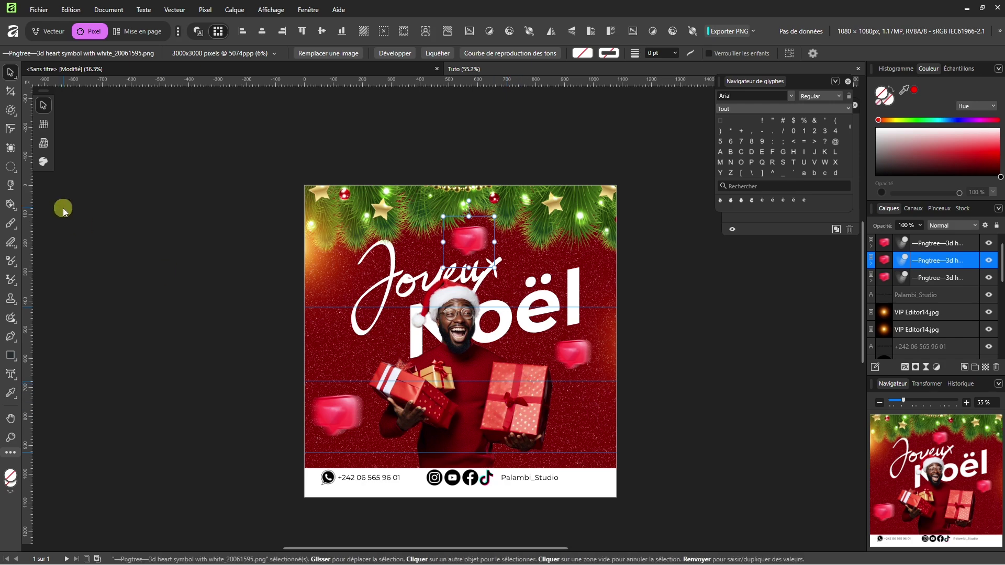
# Export the entire document as a 1080 × 1080 px PNG using the "Avec le document" destination.
pyautogui.click(36, 7)
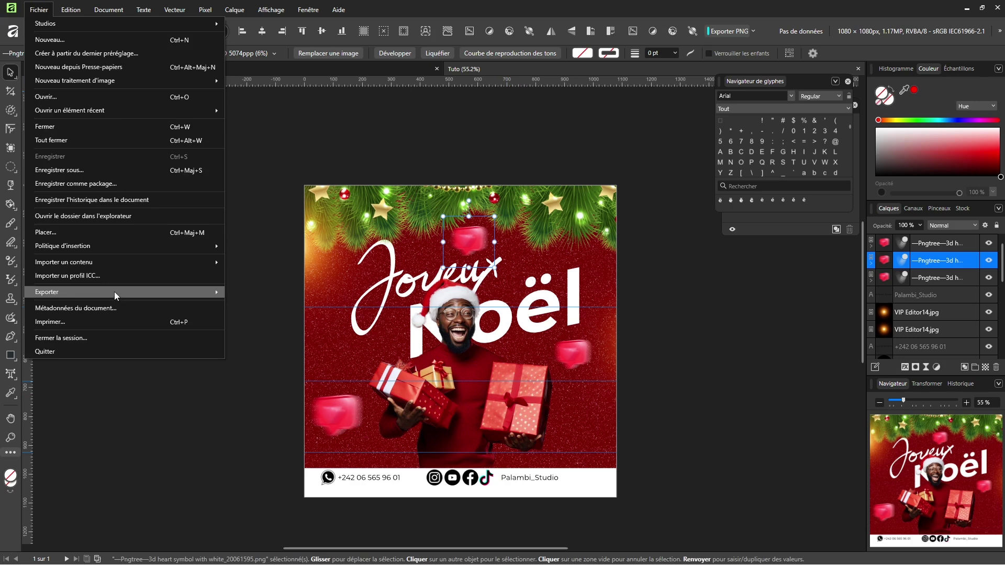
pyautogui.moveTo(114, 291)
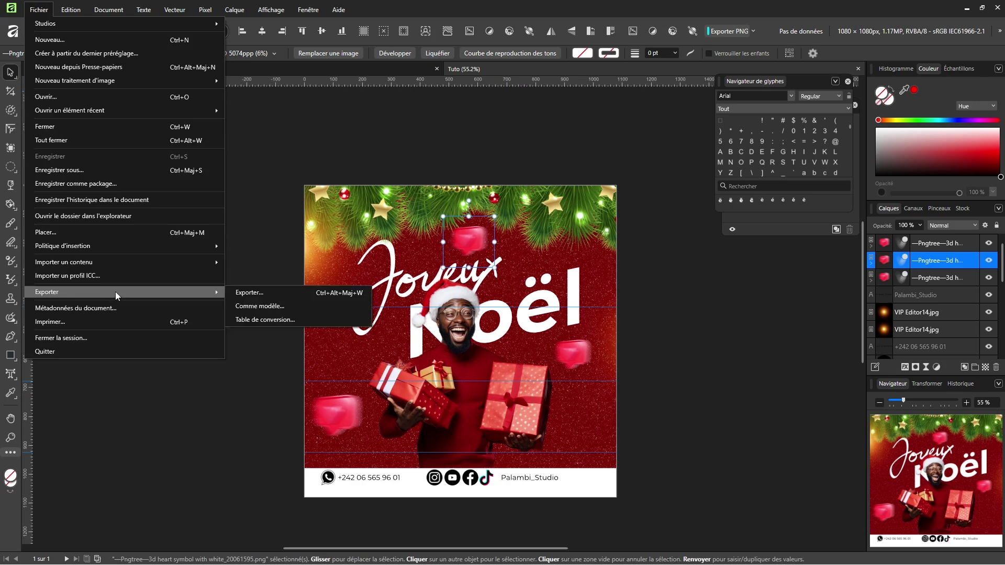
pyautogui.click(270, 299)
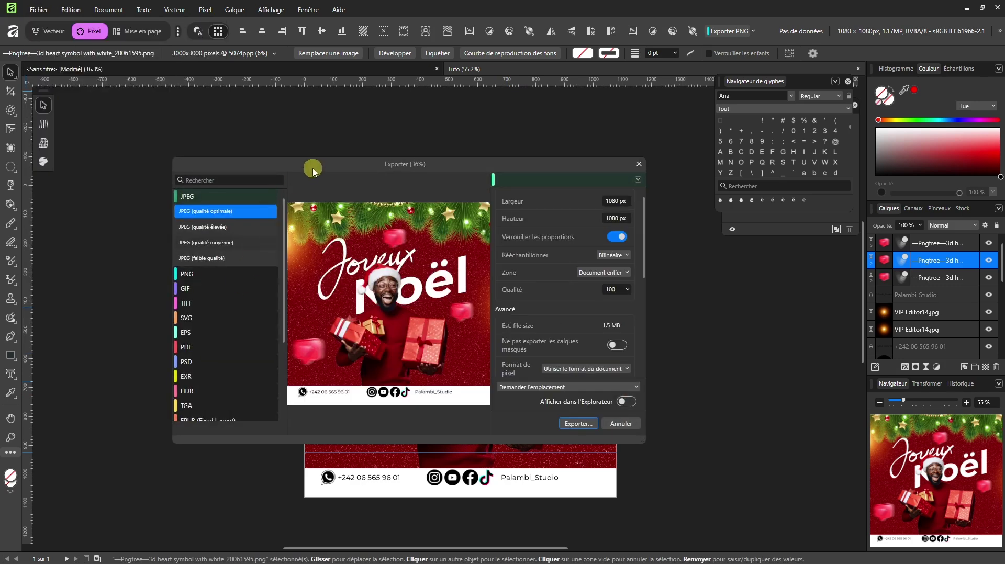
pyautogui.moveTo(364, 145); pyautogui.dragTo(358, 107)
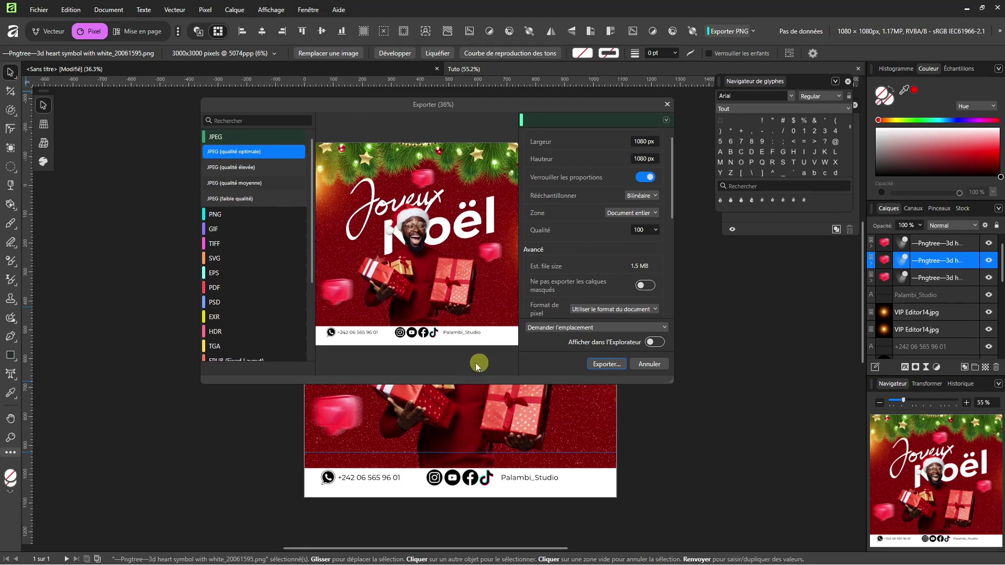
pyautogui.click(216, 214)
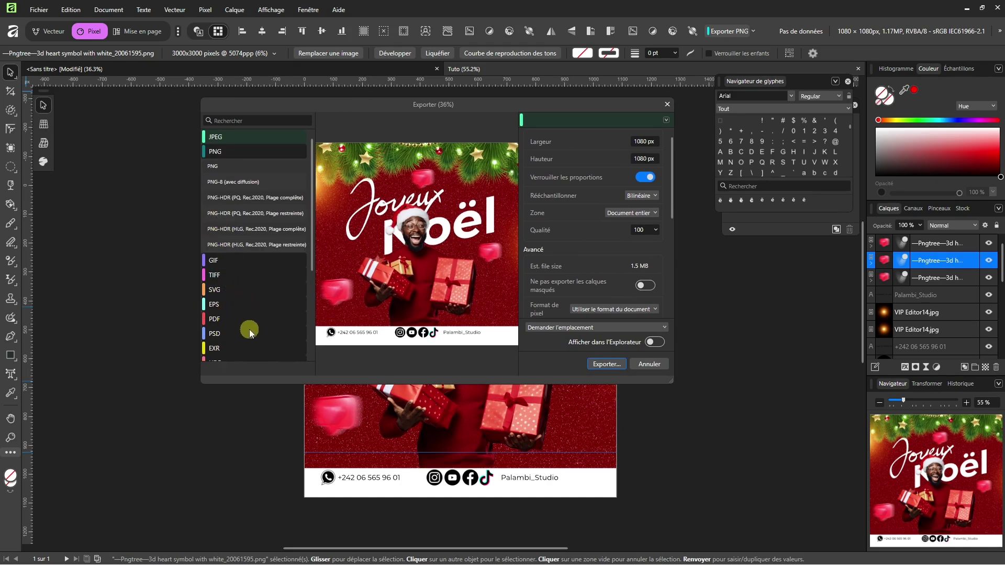
pyautogui.click(214, 334)
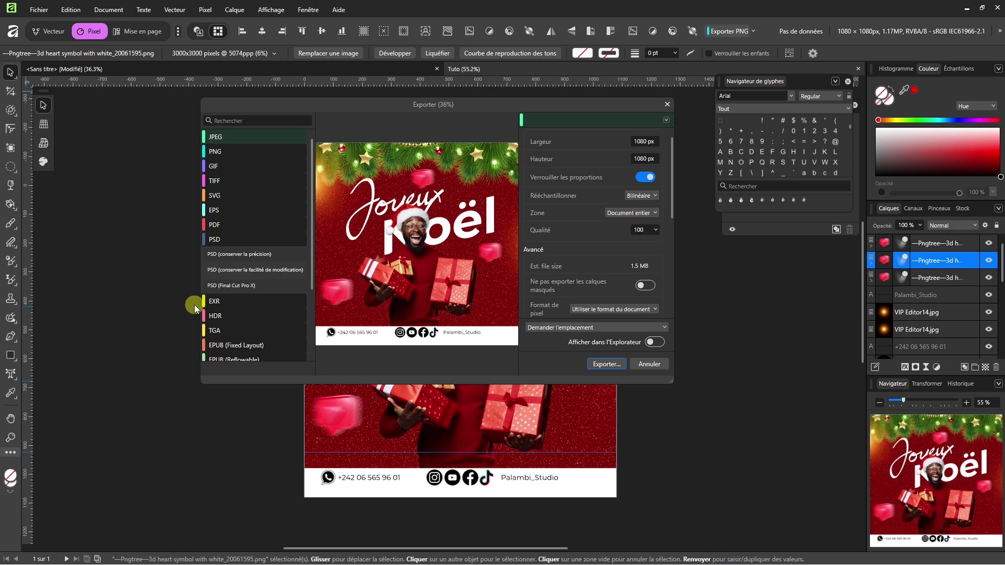
pyautogui.click(214, 151)
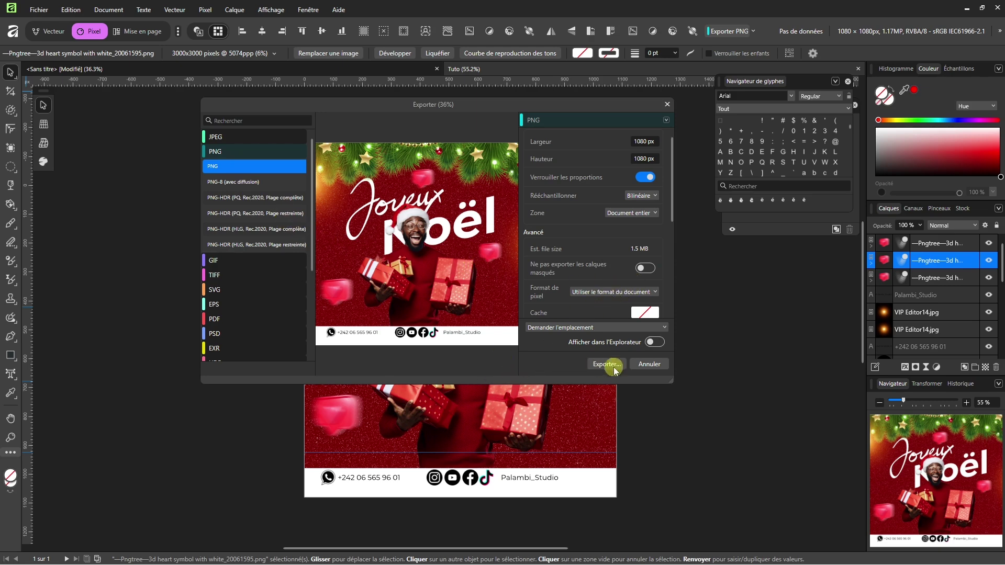
pyautogui.click(573, 328)
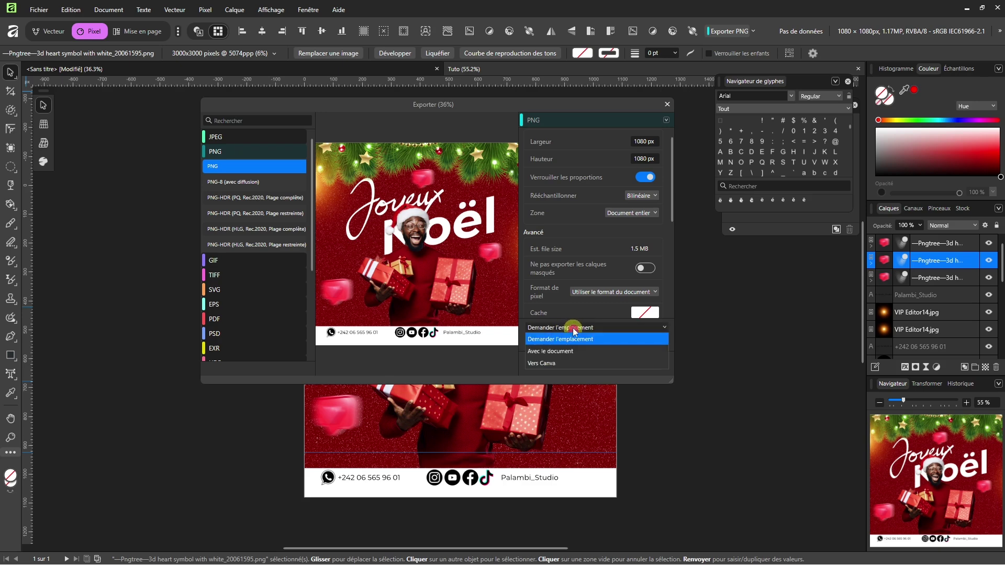
pyautogui.click(554, 351)
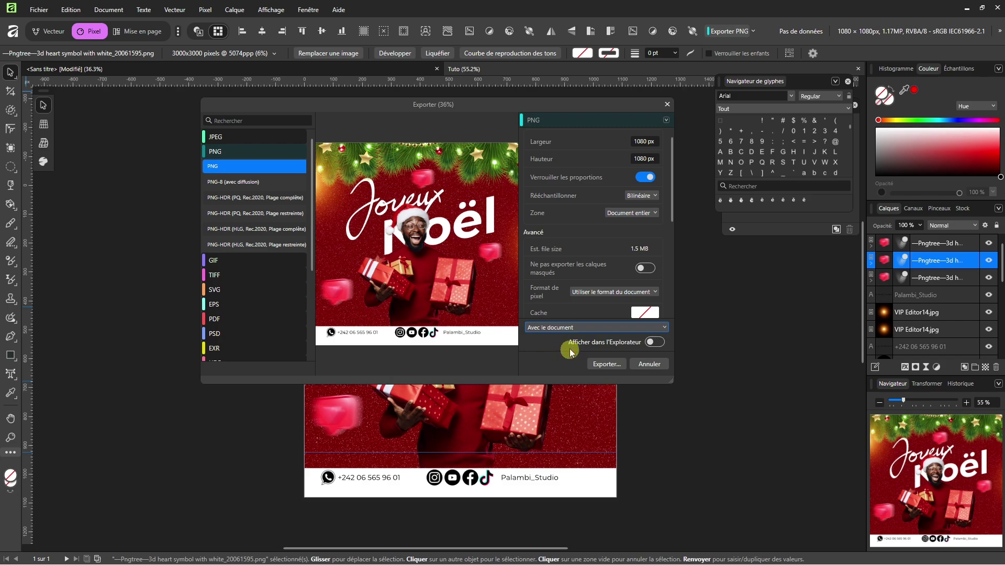
pyautogui.click(606, 365)
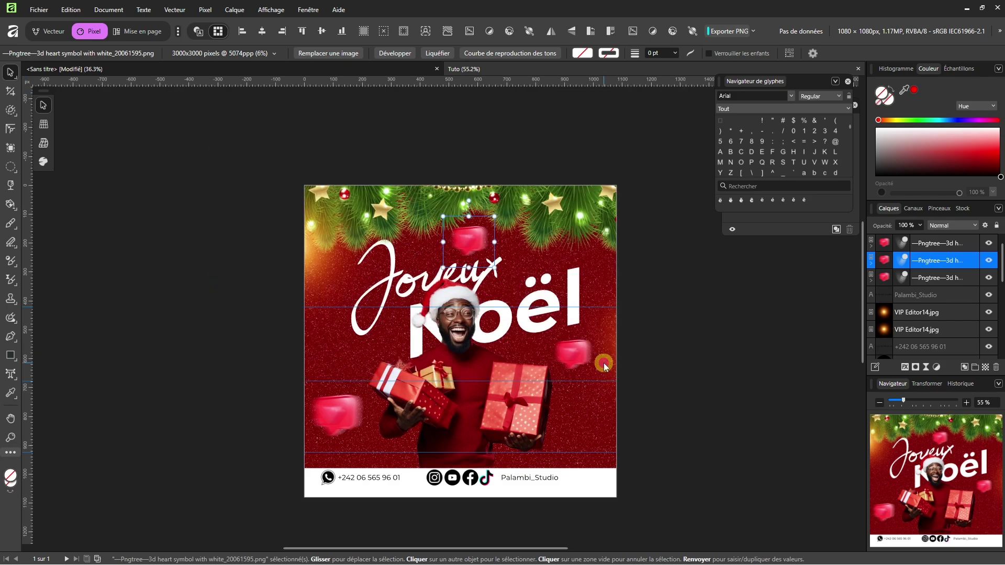